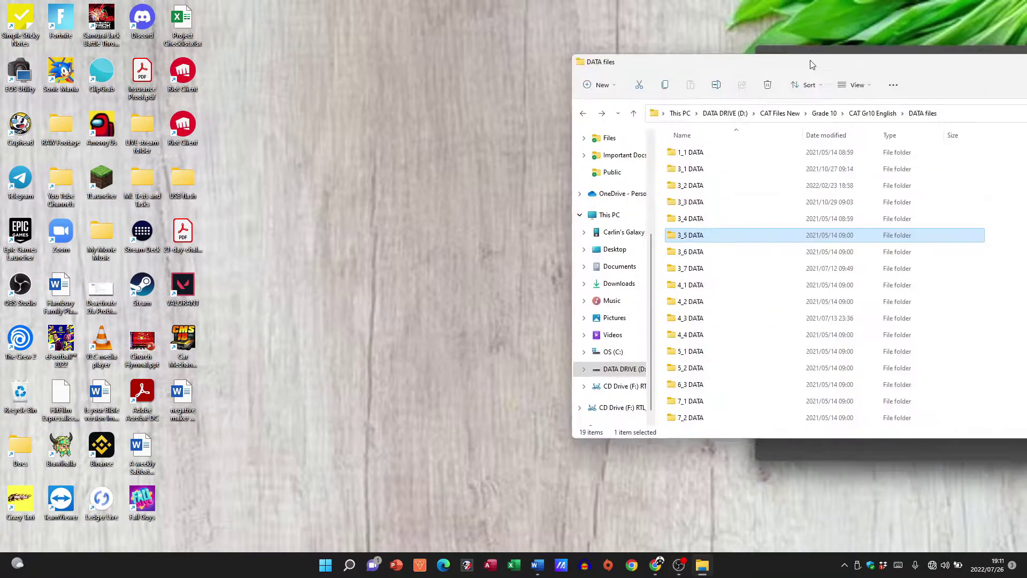
Open the Essential.docx document from the 3_5 DATA folder.
left_click_drag(810, 62, 519, 103)
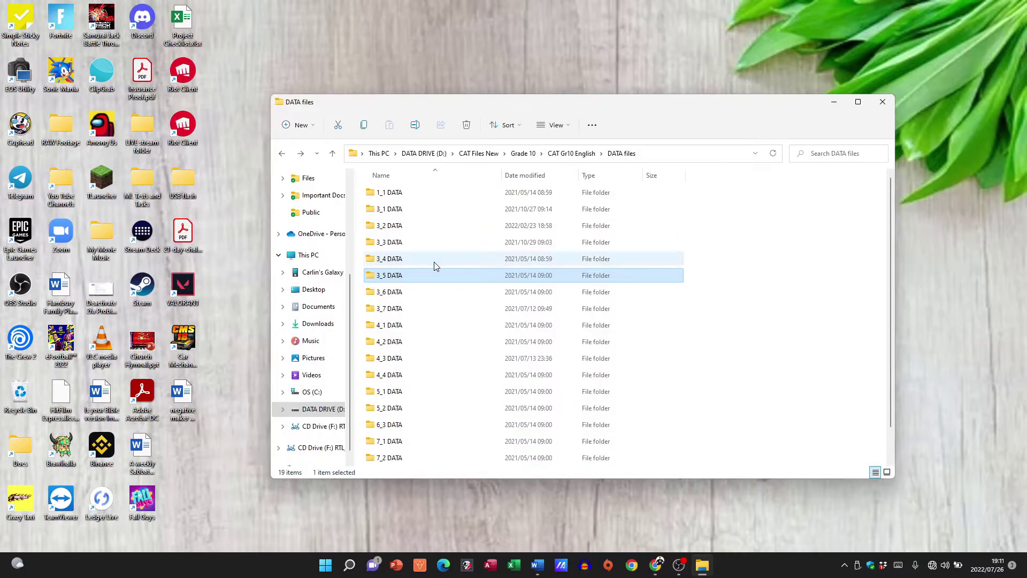
double_click(396, 278)
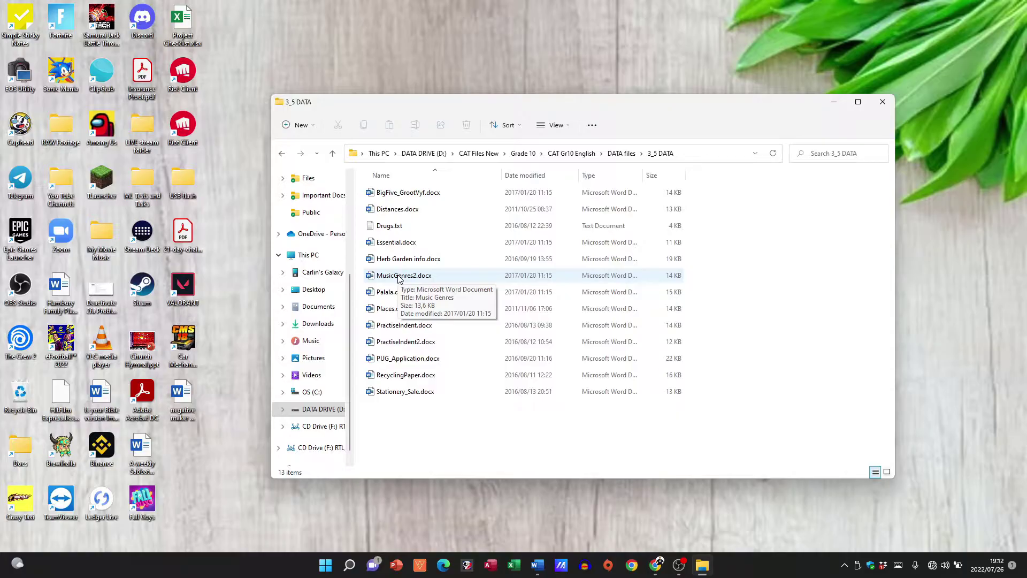
double_click(412, 244)
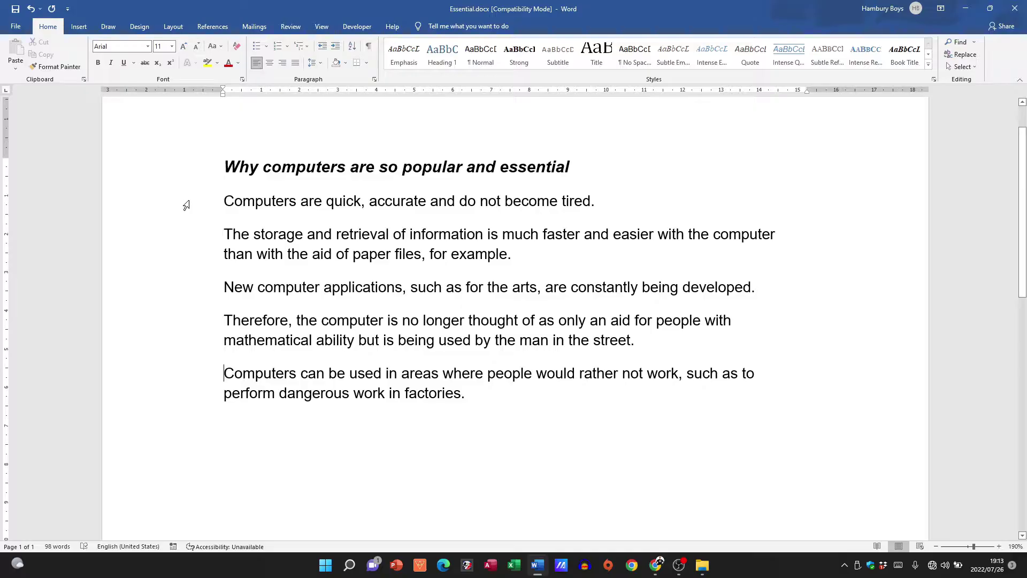
Select the five paragraphs below the heading and examine the bullet library, the Define New Bullet options and the numbering library.
left_click_drag(186, 204, 191, 398)
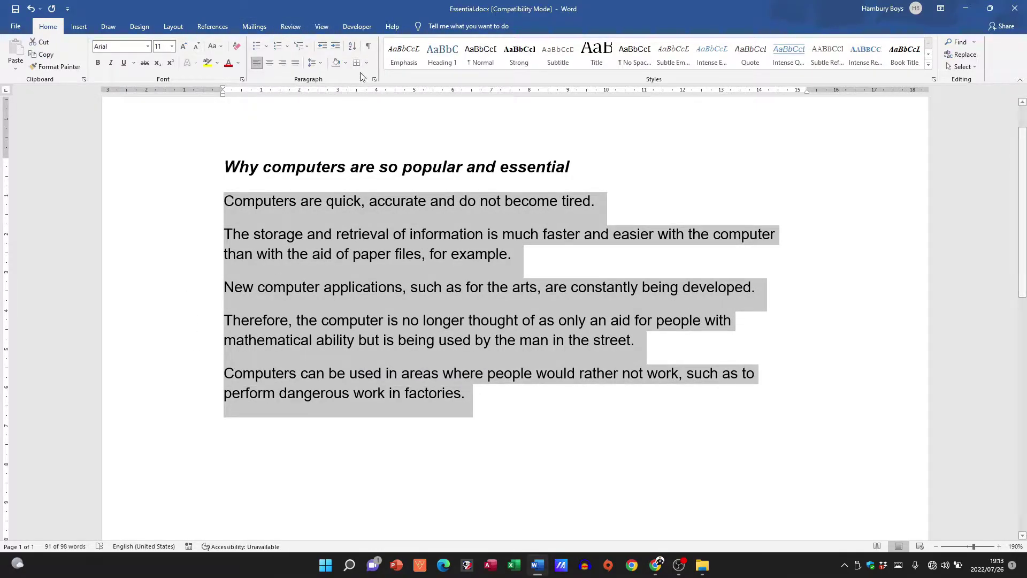
left_click(267, 49)
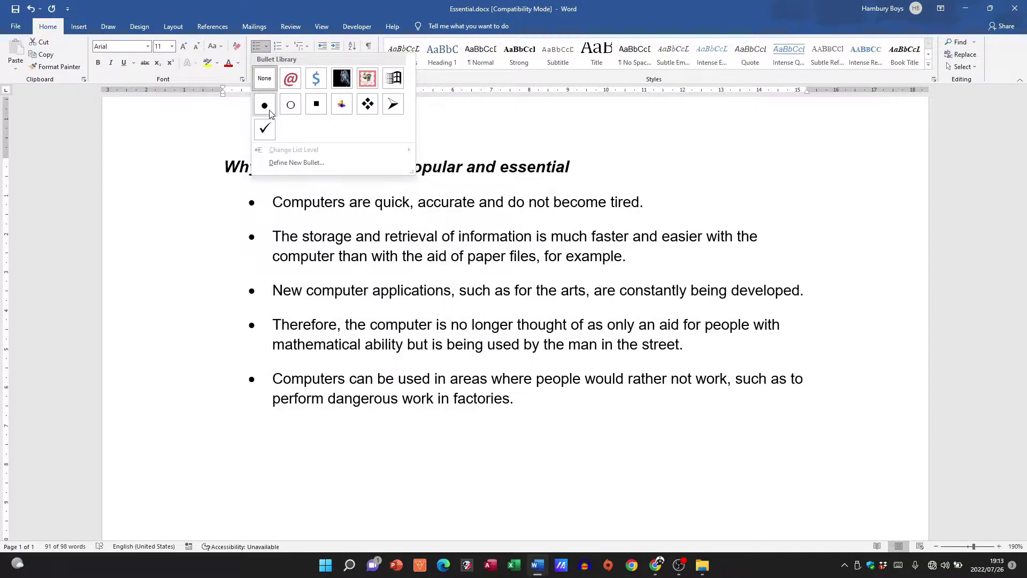
left_click(264, 78)
left_click(287, 47)
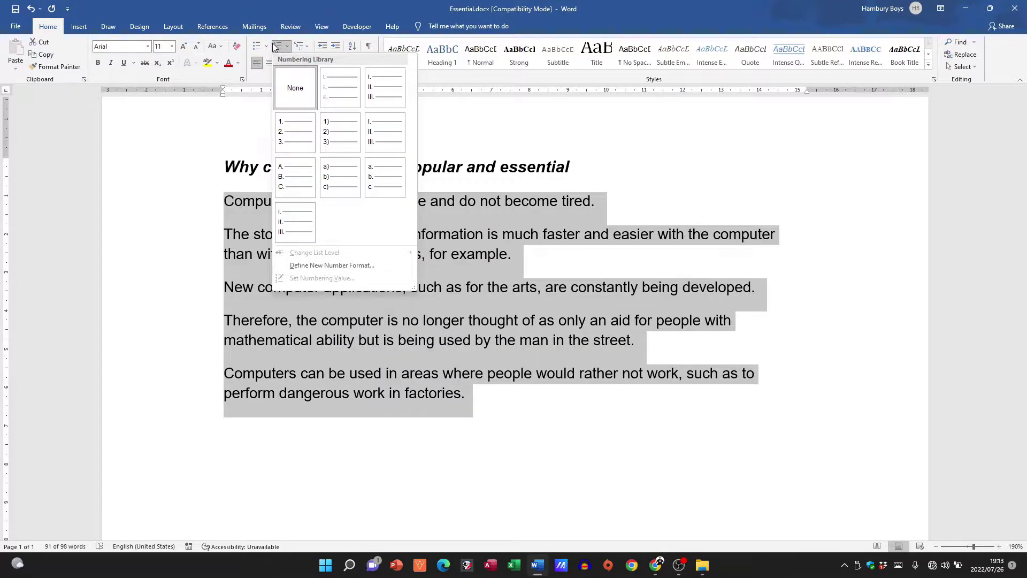
left_click(268, 44)
left_click(266, 46)
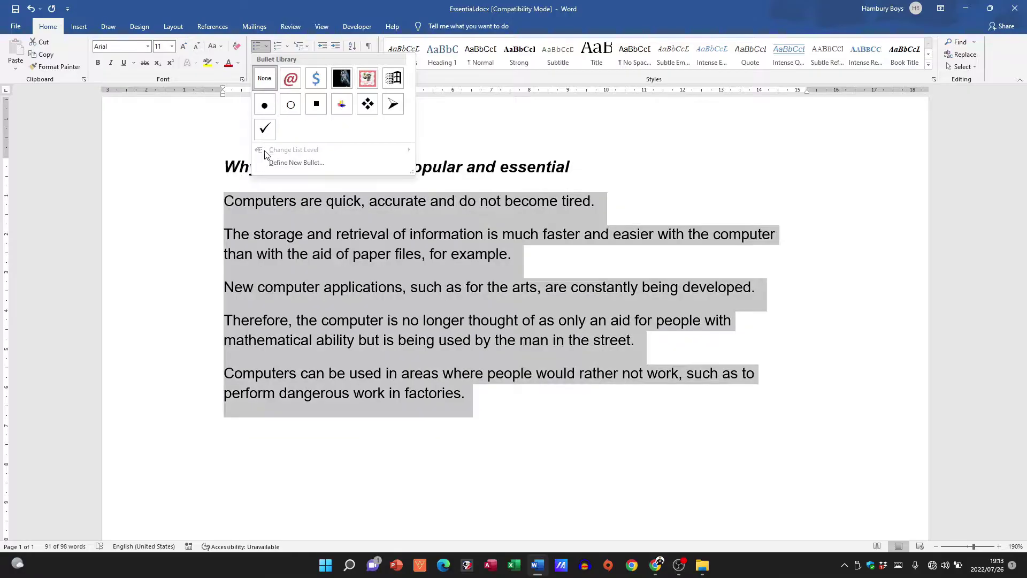
left_click(280, 164)
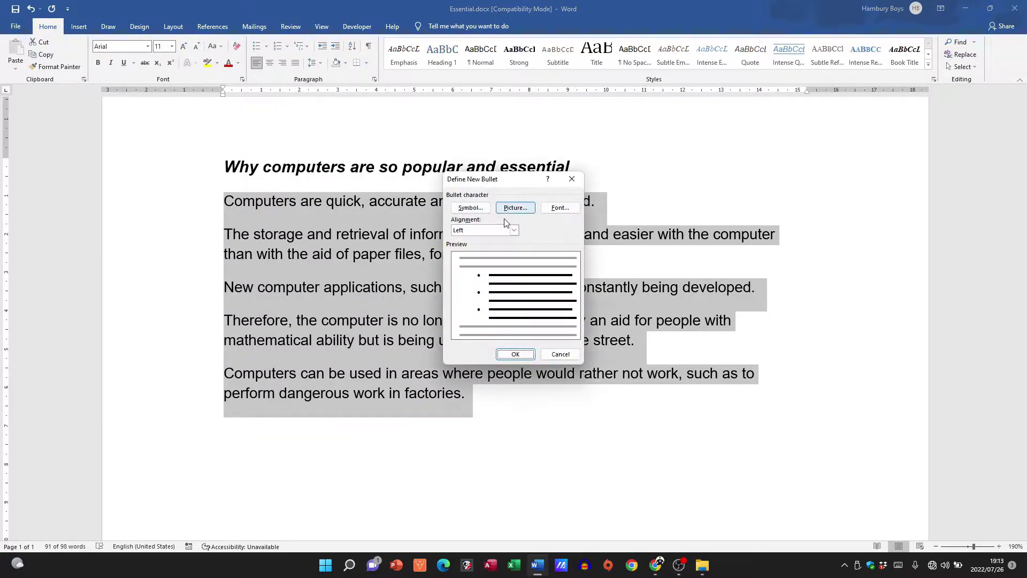
left_click(572, 179)
left_click(287, 46)
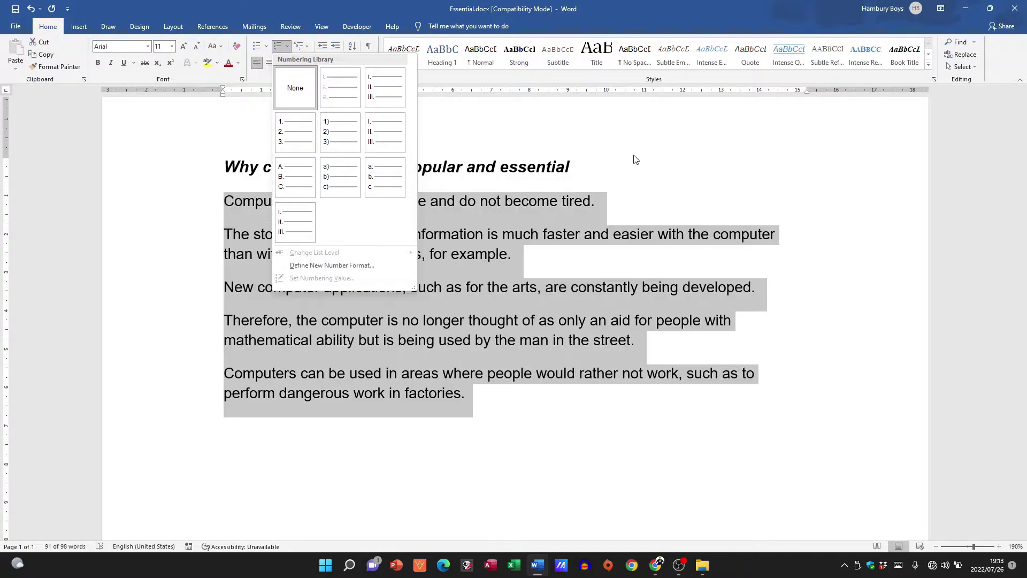
left_click(669, 167)
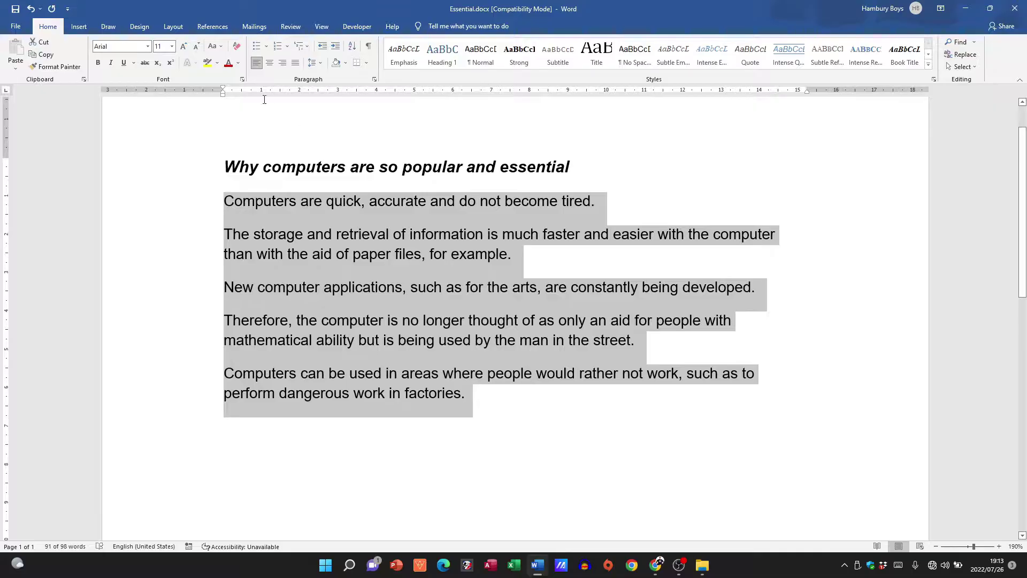
Set a left-aligned tab stop at 1,5 cm with no leader for the selected paragraphs.
left_click(374, 81)
left_click_drag(465, 142, 454, 115)
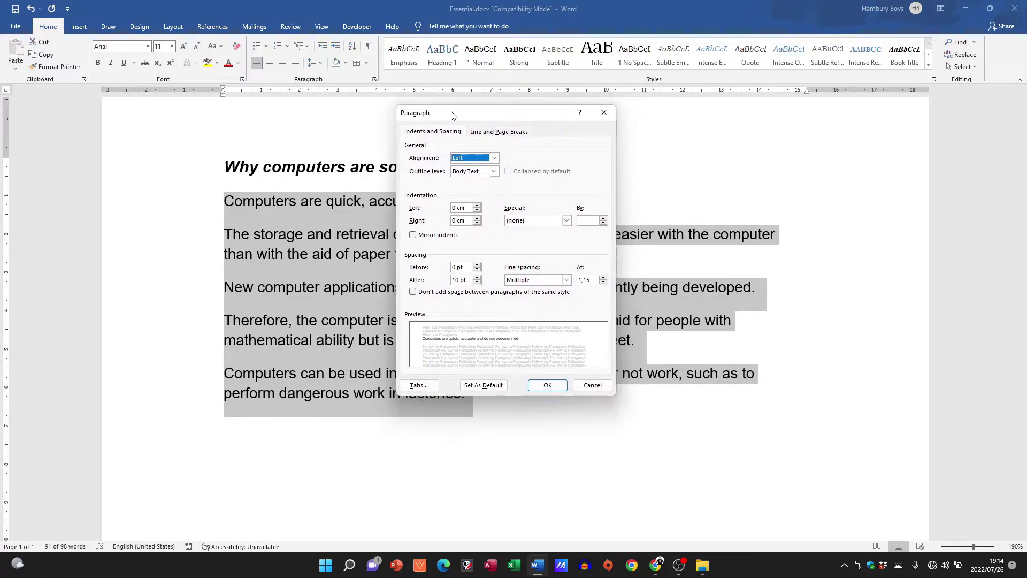
left_click(418, 386)
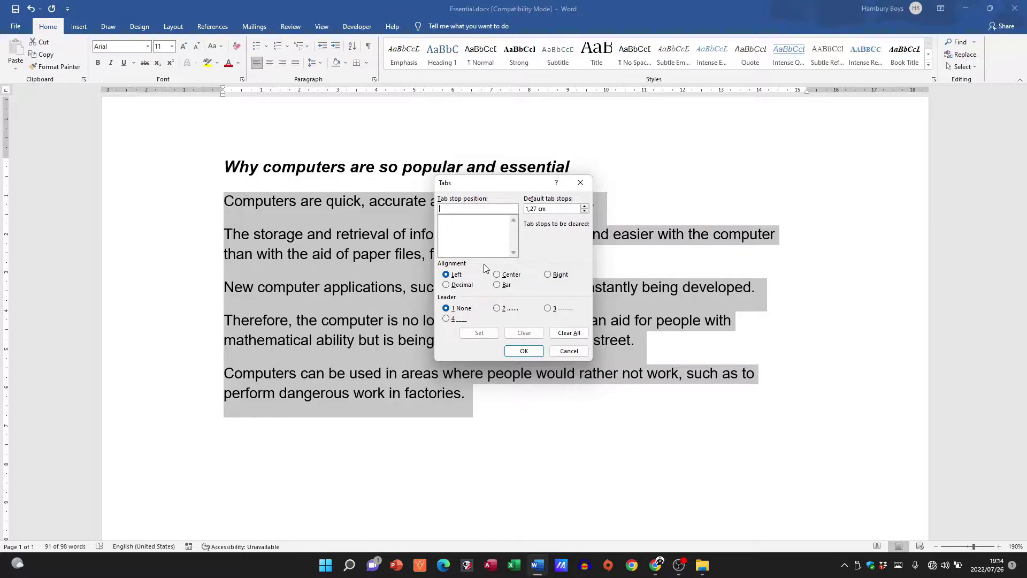
type("1.5")
left_click(478, 331)
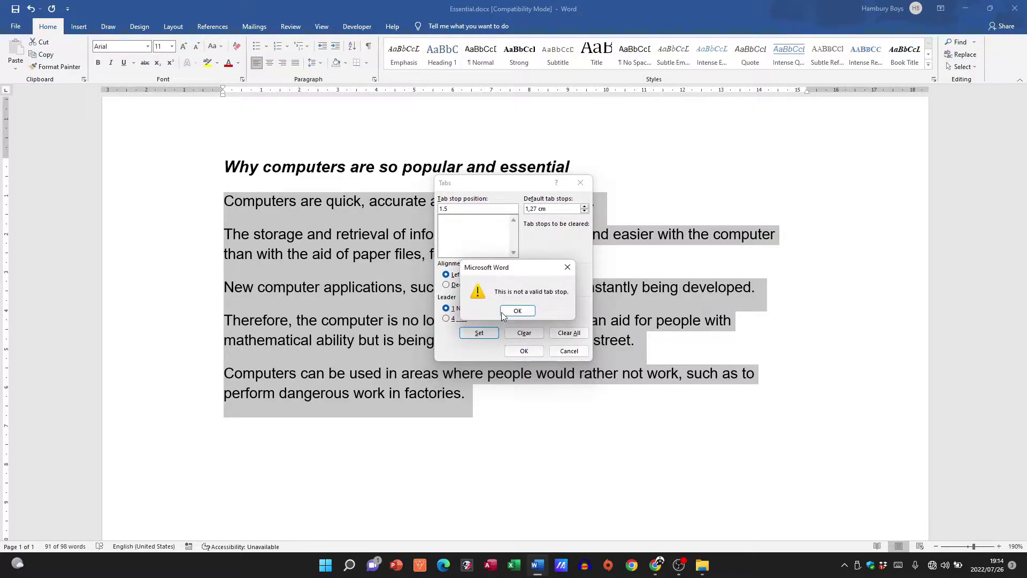
left_click(517, 311)
left_click(475, 208)
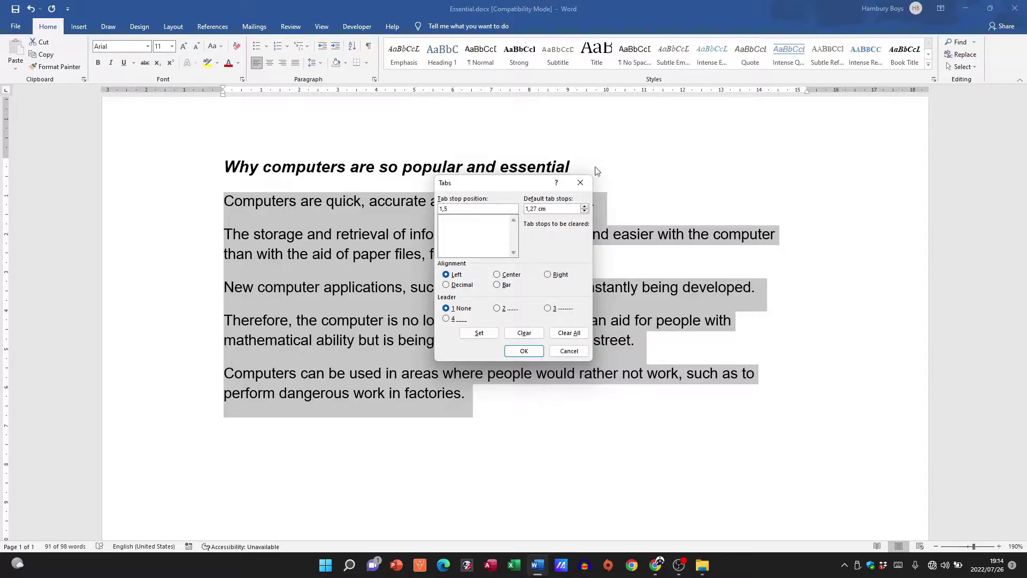
left_click(479, 332)
Add a centre-aligned tab stop at 3,7 cm with dotted leader 2 and apply the tab settings.
type("3,7")
left_click(501, 275)
left_click(498, 309)
left_click(484, 334)
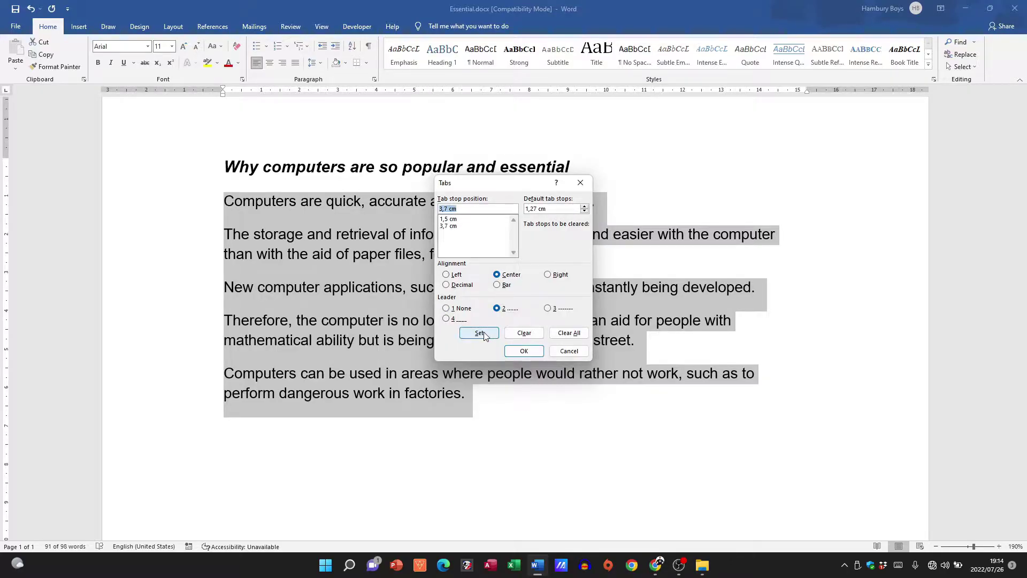
left_click(521, 353)
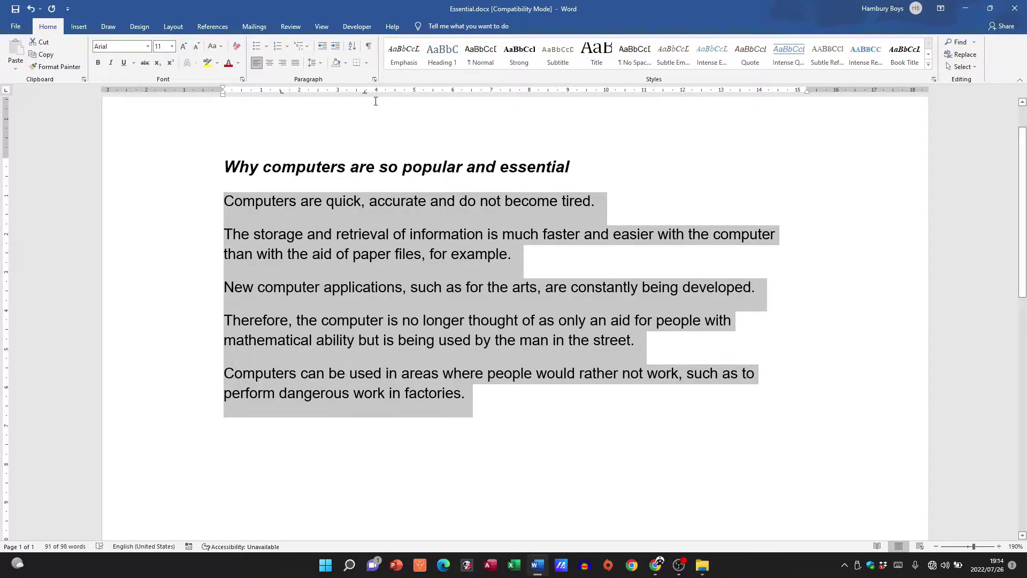
Insert two tabs before "Computers are quick, accurate" and highlight the dotted leader in front of the text.
left_click(250, 437)
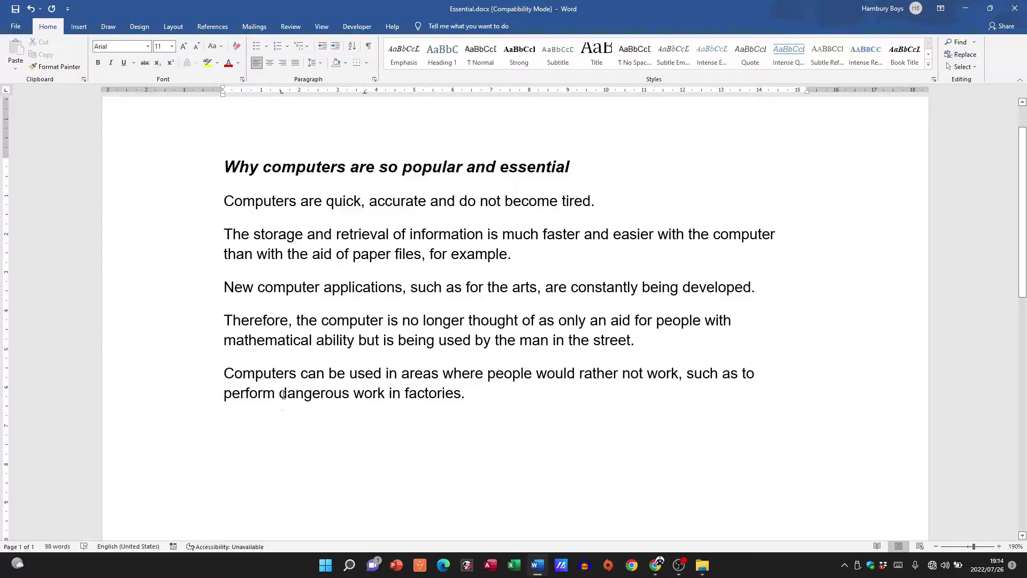
left_click(225, 287)
left_click(223, 202)
key("Tab")
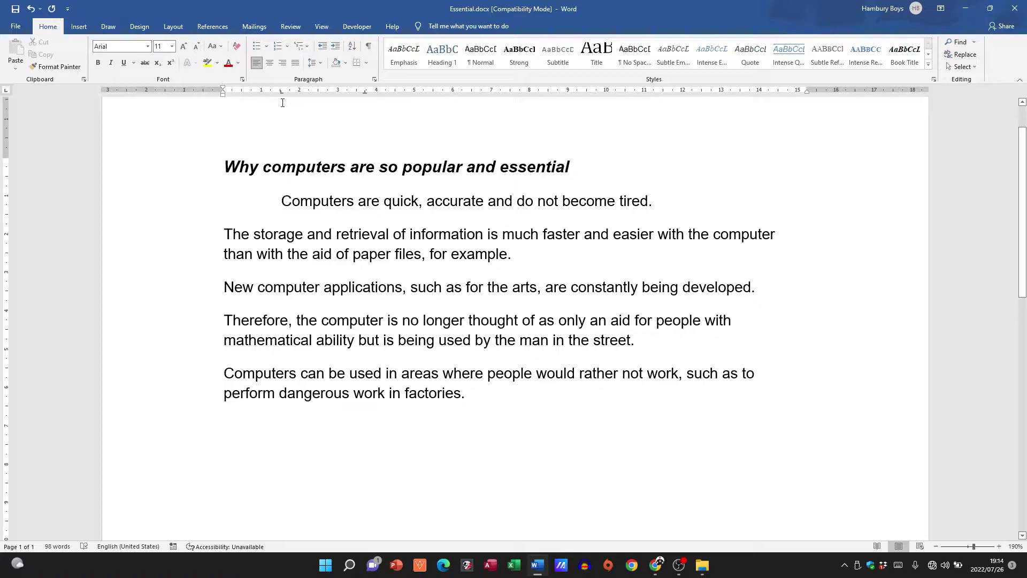
key("Tab")
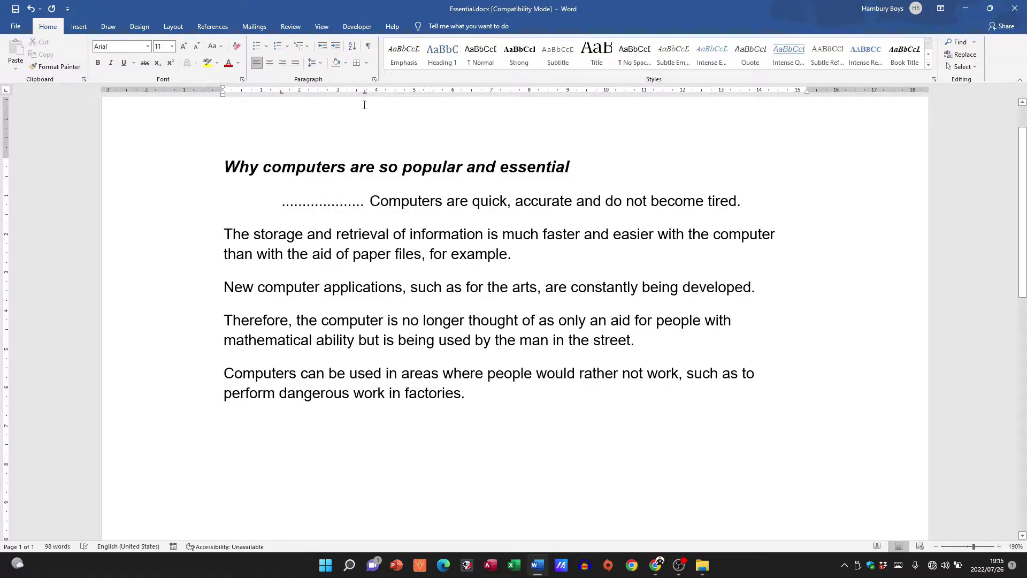
left_click_drag(365, 201, 252, 201)
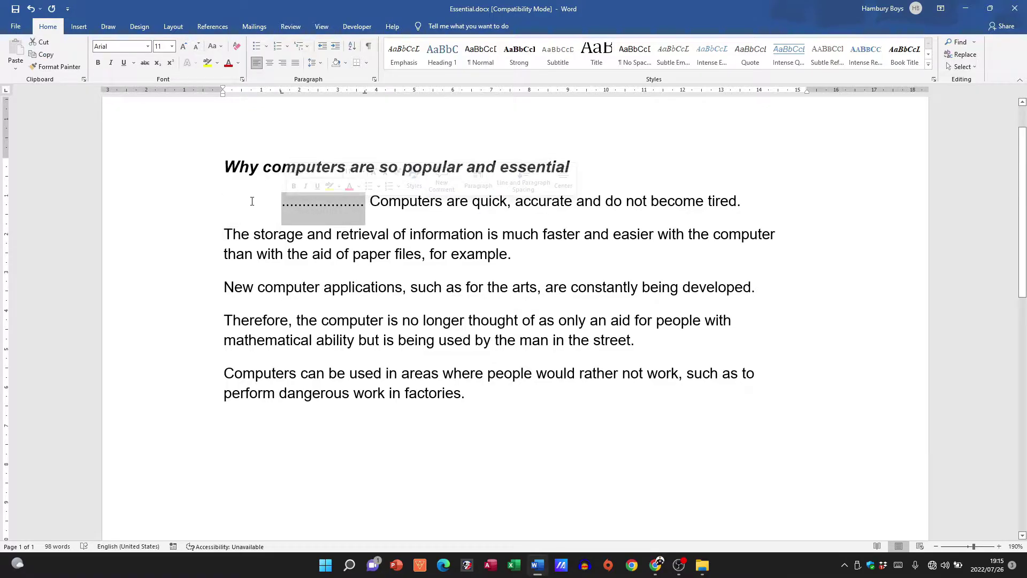
Increase the indent of the paragraph starting "The storage and retrieval of information" and reduce it by one step.
left_click(258, 212)
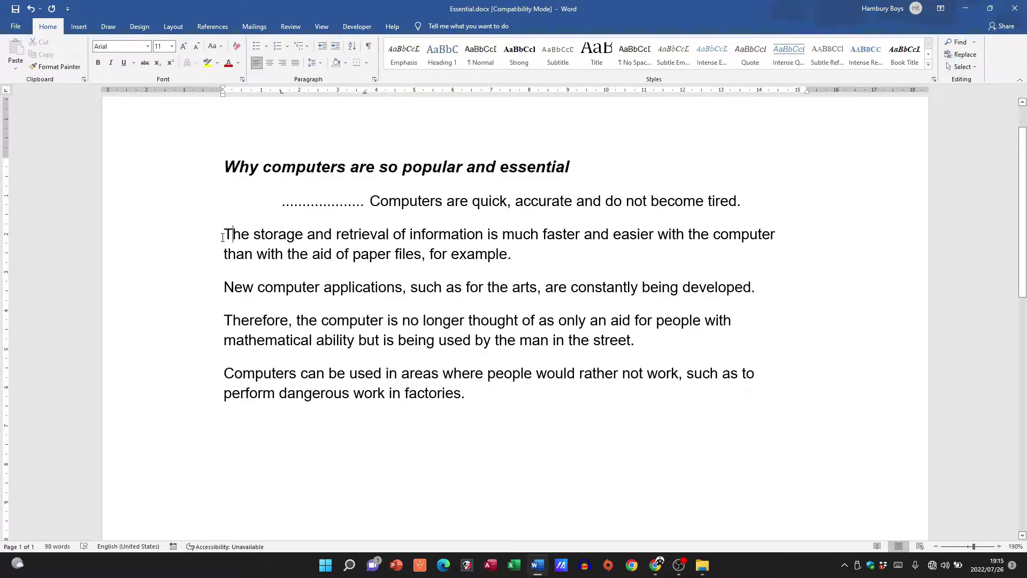
left_click(335, 47)
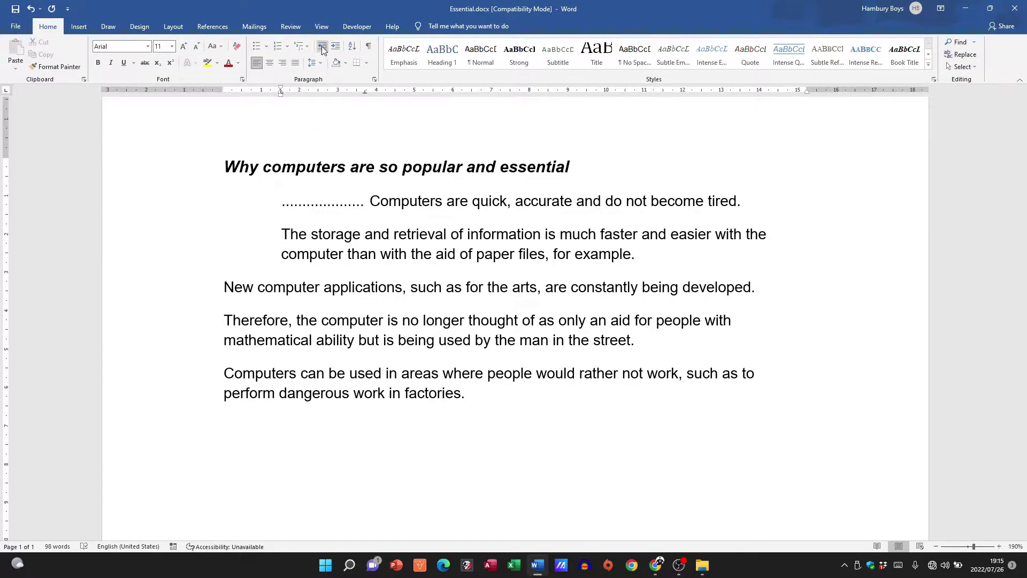
left_click(323, 46)
left_click(231, 279)
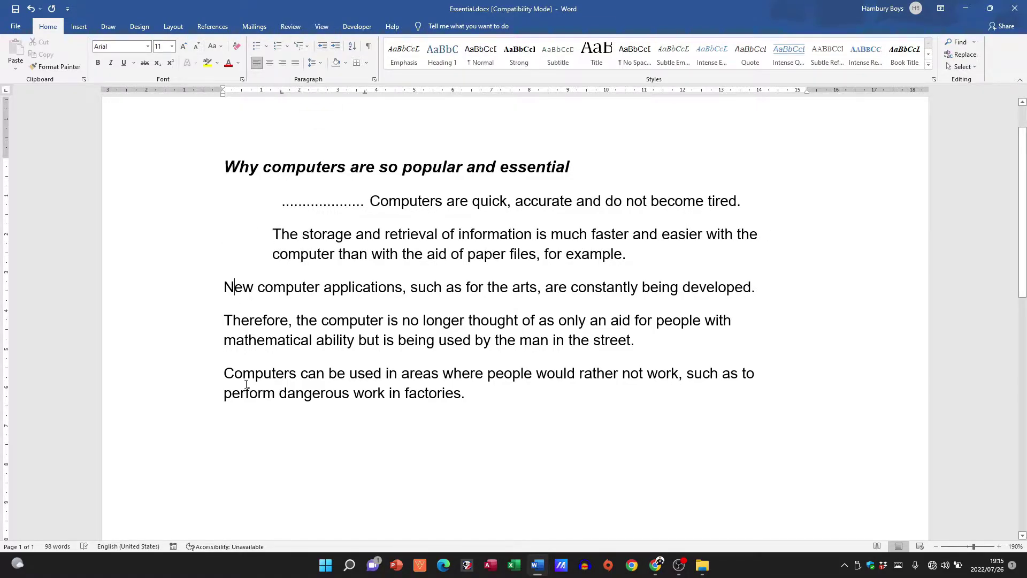
Increase the indent of the last paragraph and reduce it back to a 1,27 cm left indent.
left_click(225, 384)
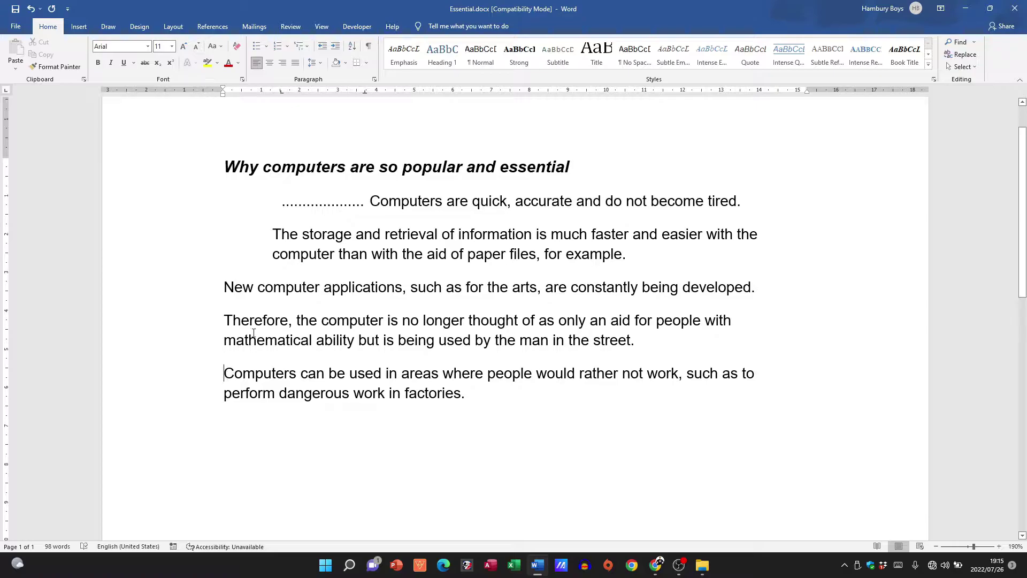
left_click(335, 46)
left_click(336, 47)
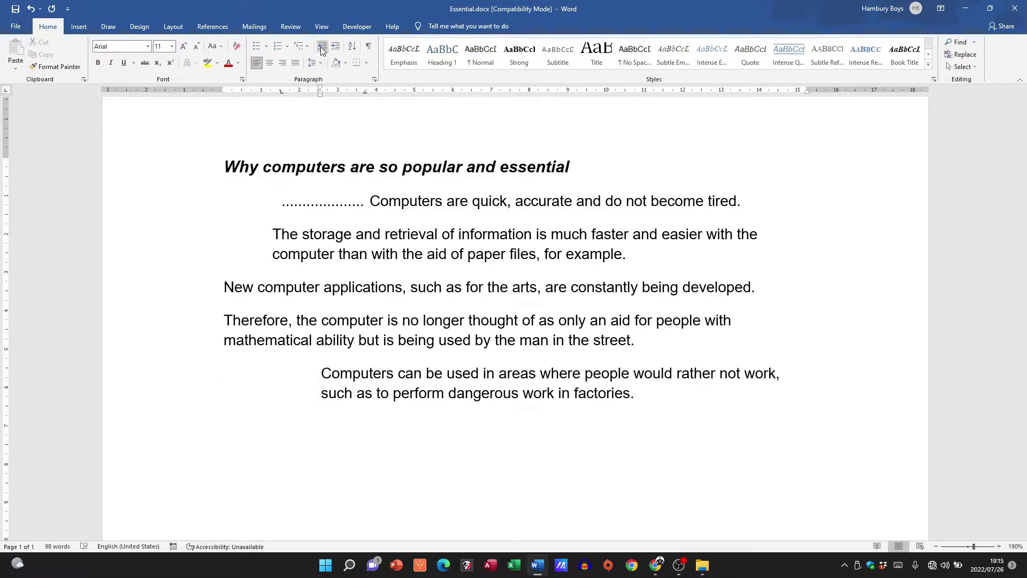
left_click(322, 49)
left_click(323, 48)
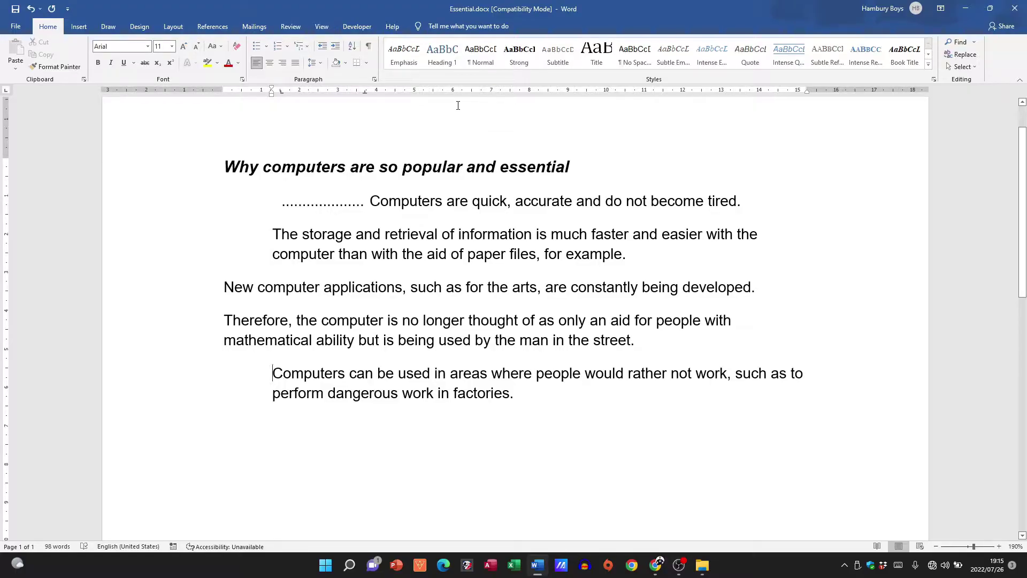
Review the indentation, spacing and line spacing options in the last paragraph's Paragraph settings, and leave without changing them.
left_click(374, 80)
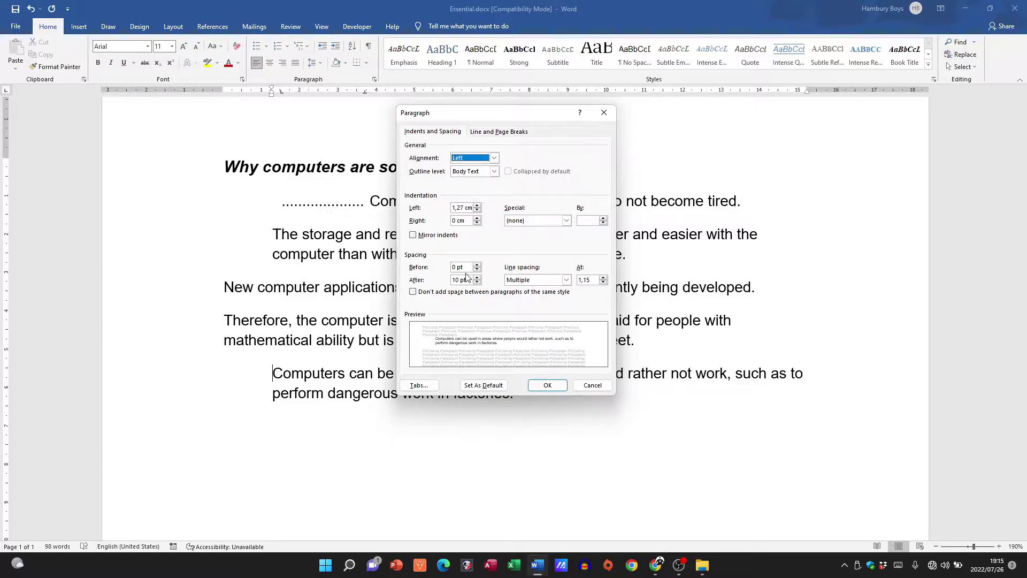
left_click(567, 280)
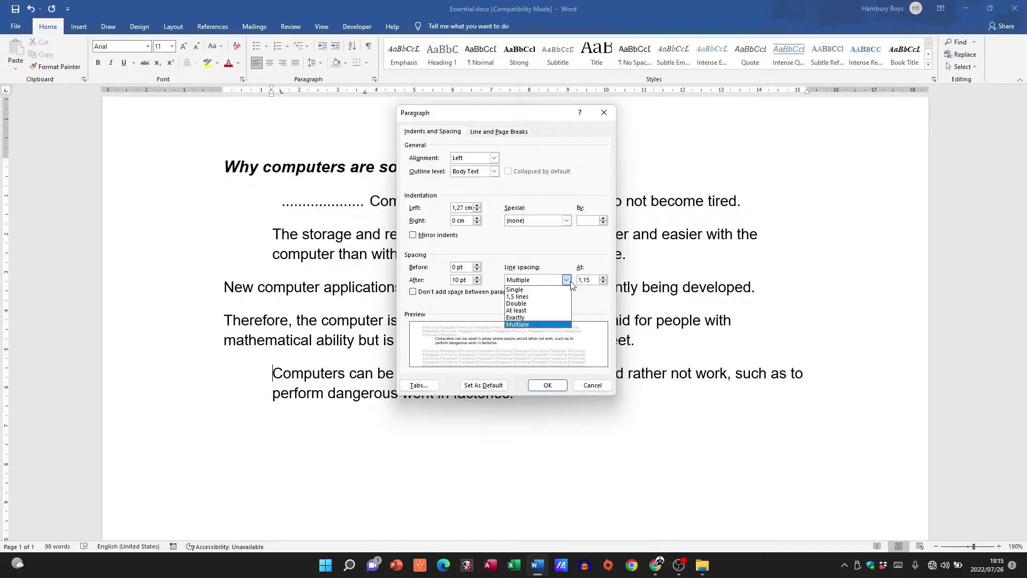
left_click(572, 283)
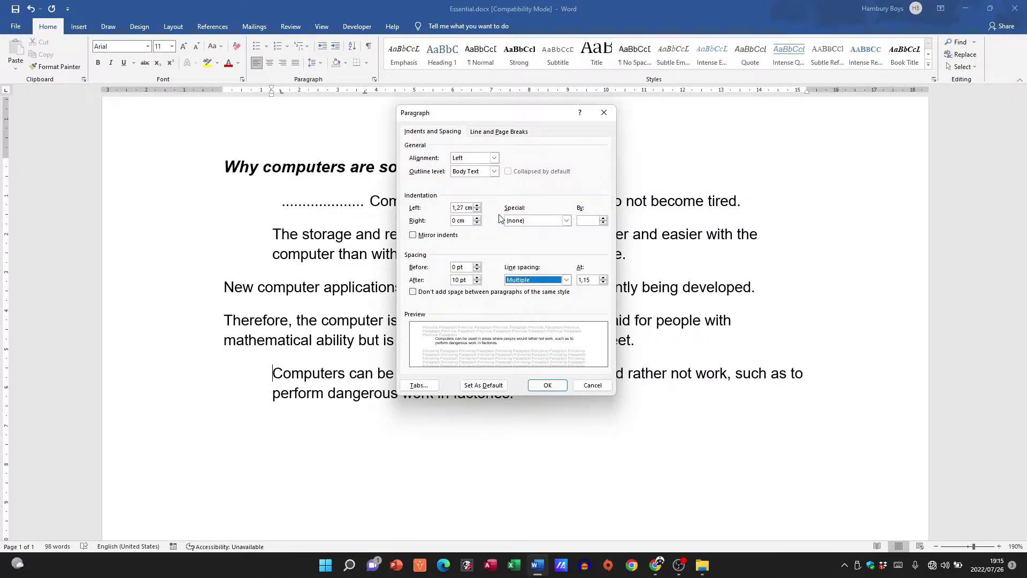
left_click(592, 386)
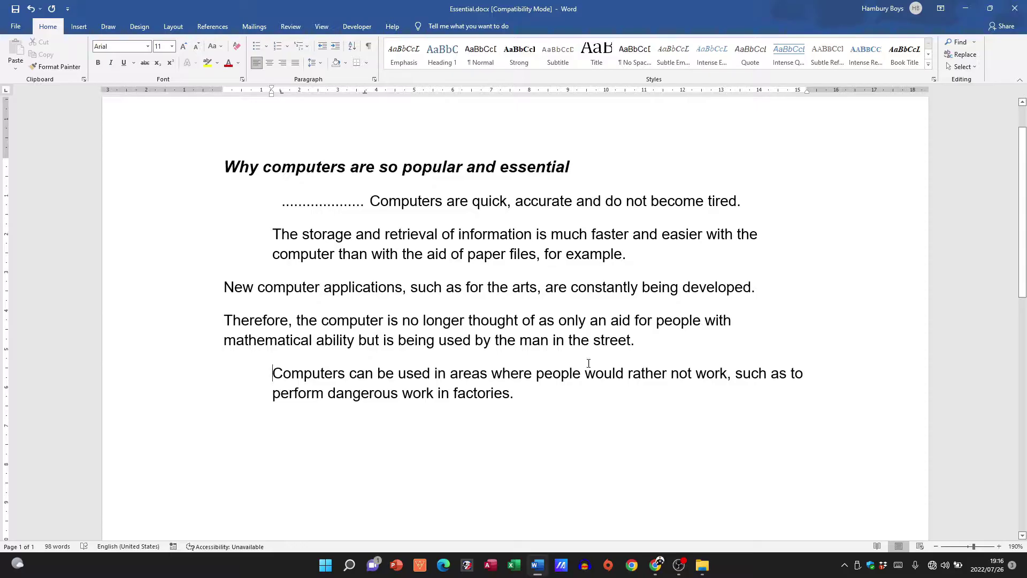
Look through the page number, footer and built-in header options with the cursor placed in the document heading.
left_click(646, 122)
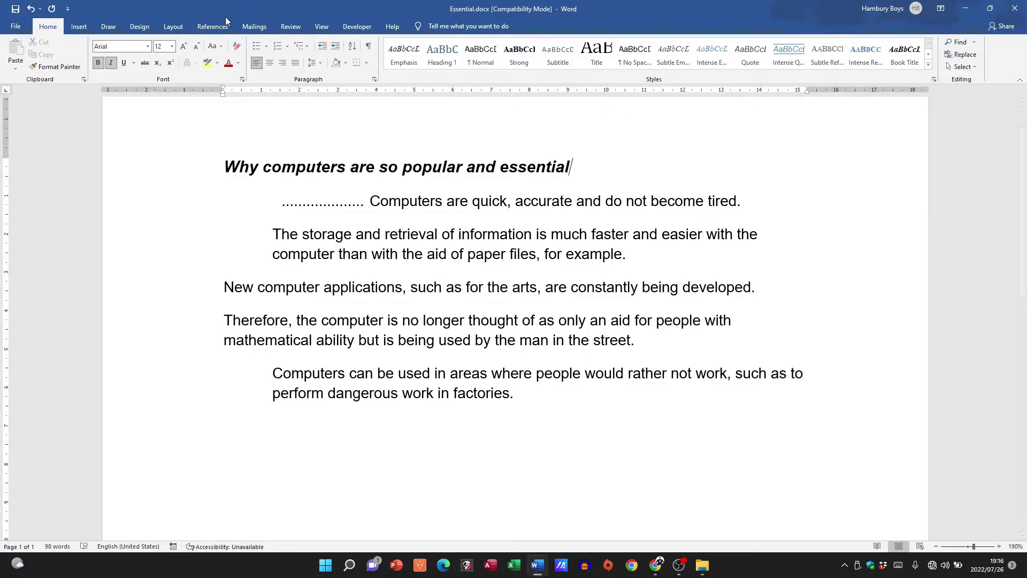
left_click(81, 26)
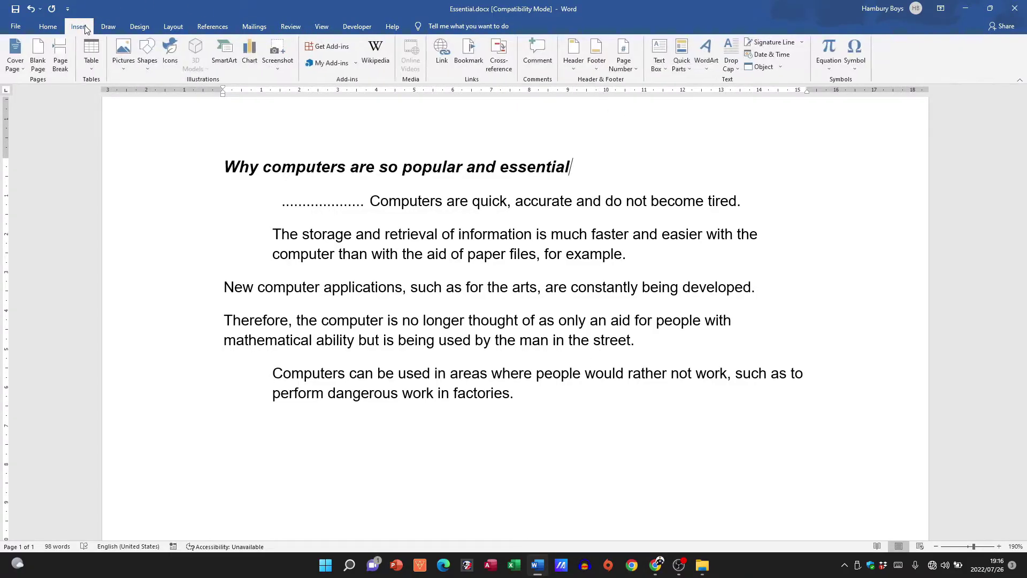
left_click(626, 72)
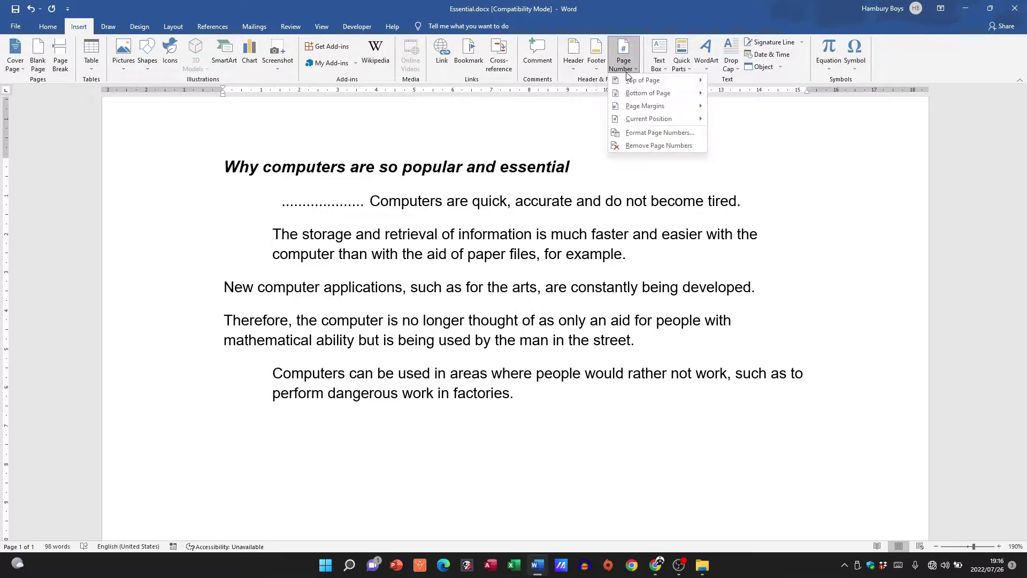
left_click(597, 71)
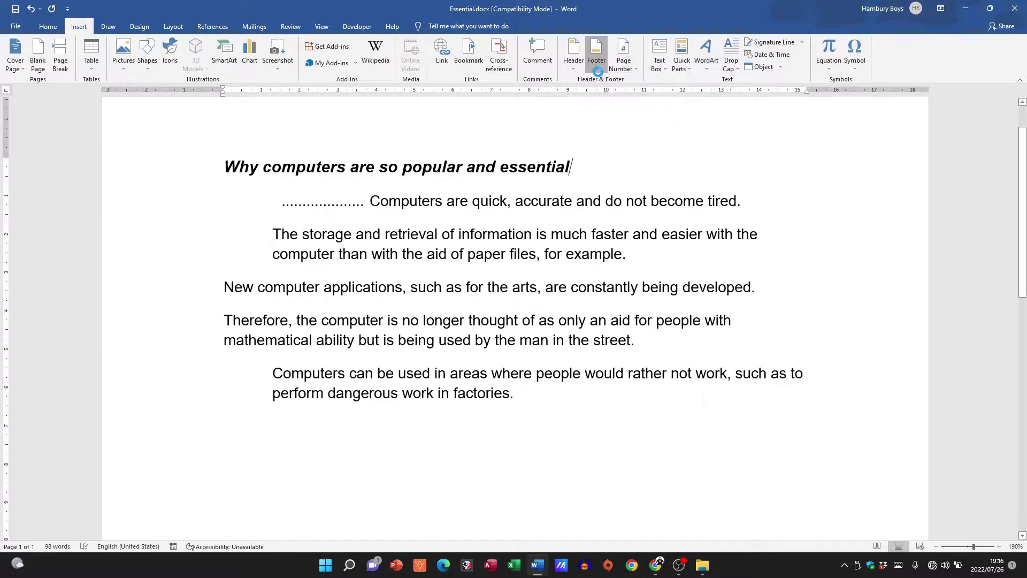
left_click(569, 72)
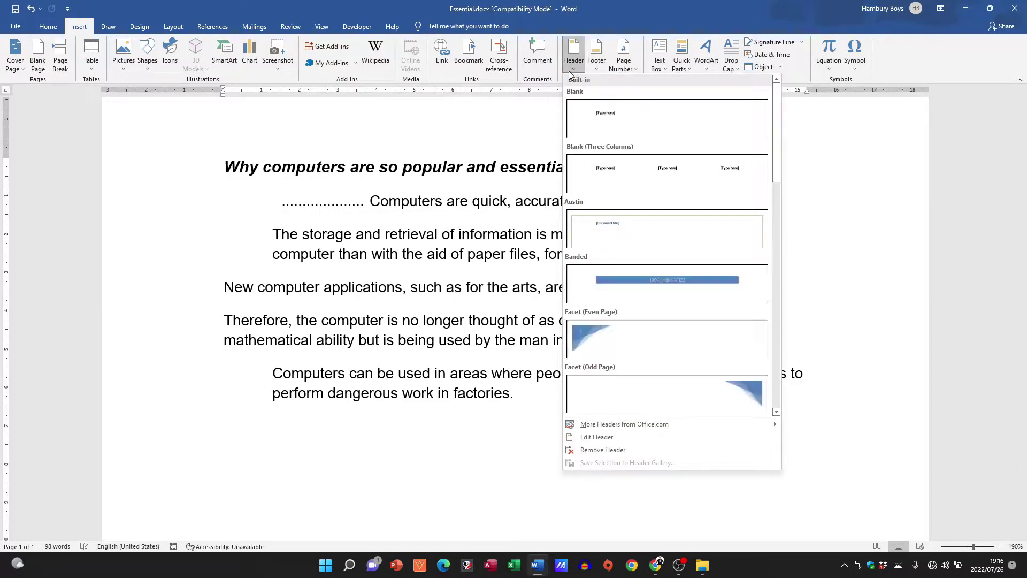
Insert the Bold Numbers 1 "Page X of Y" page number at the bottom of the page and leave the footer.
left_click(624, 64)
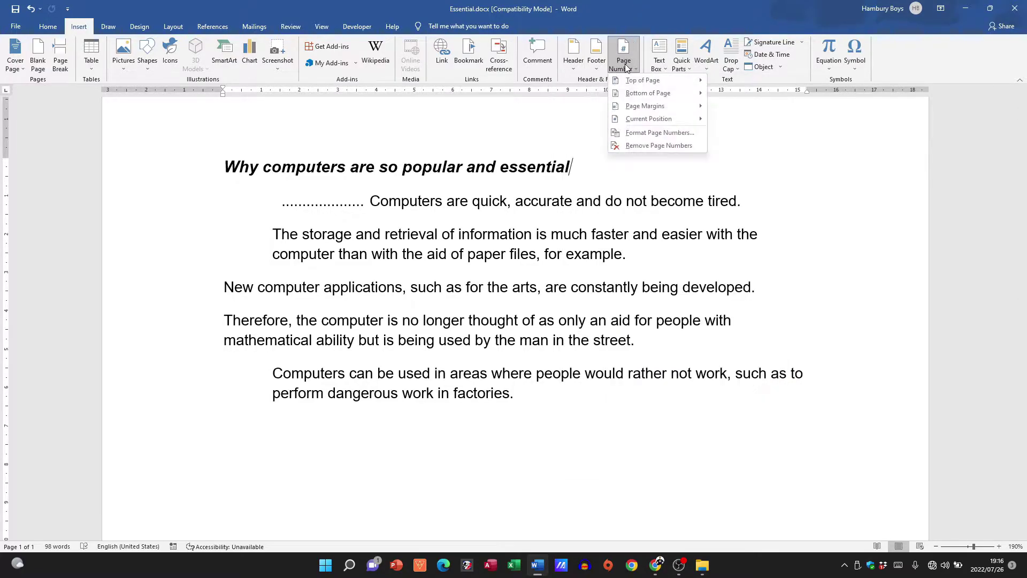
mouse_move(643, 94)
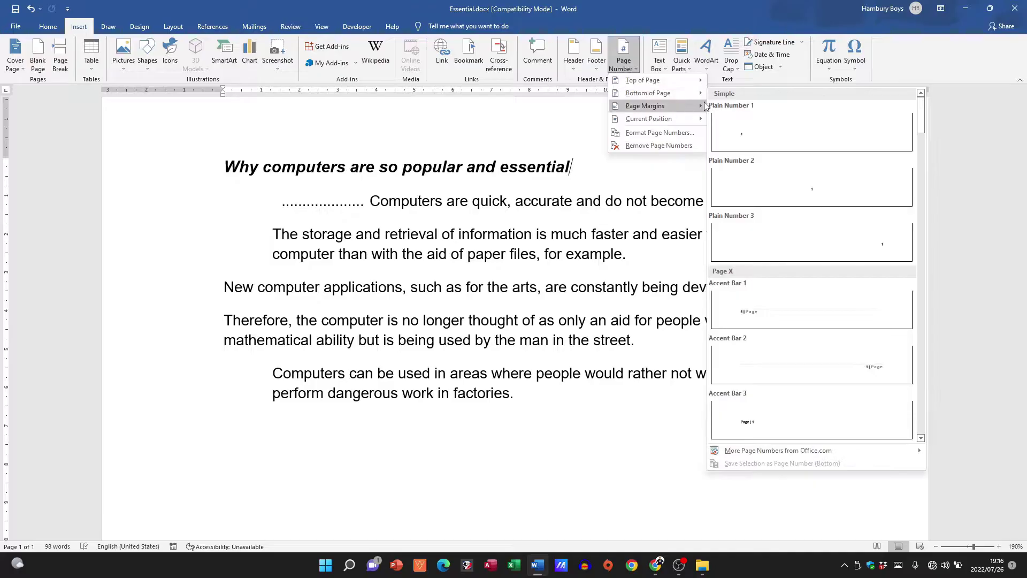
left_click_drag(921, 121, 922, 162)
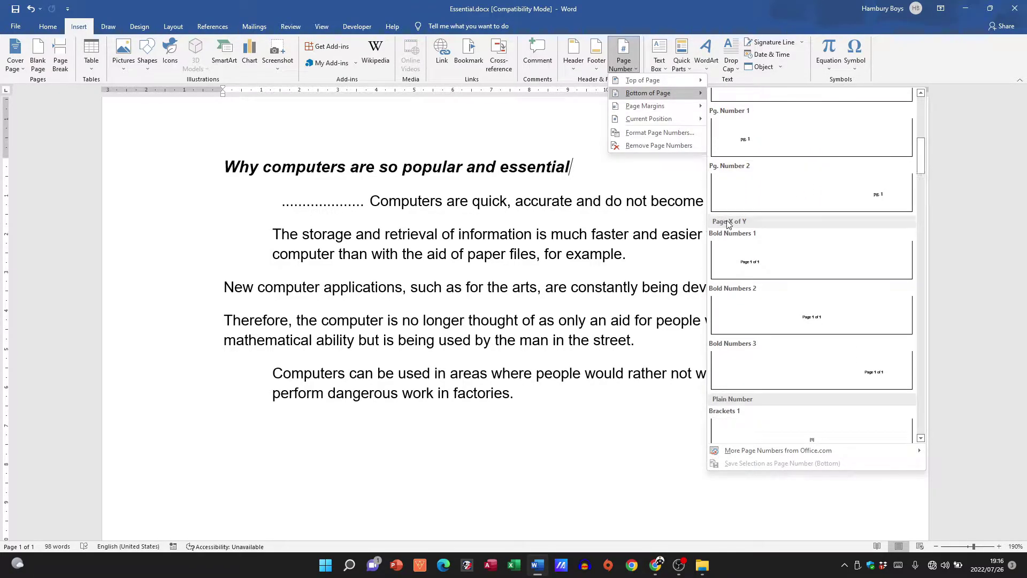
left_click(757, 271)
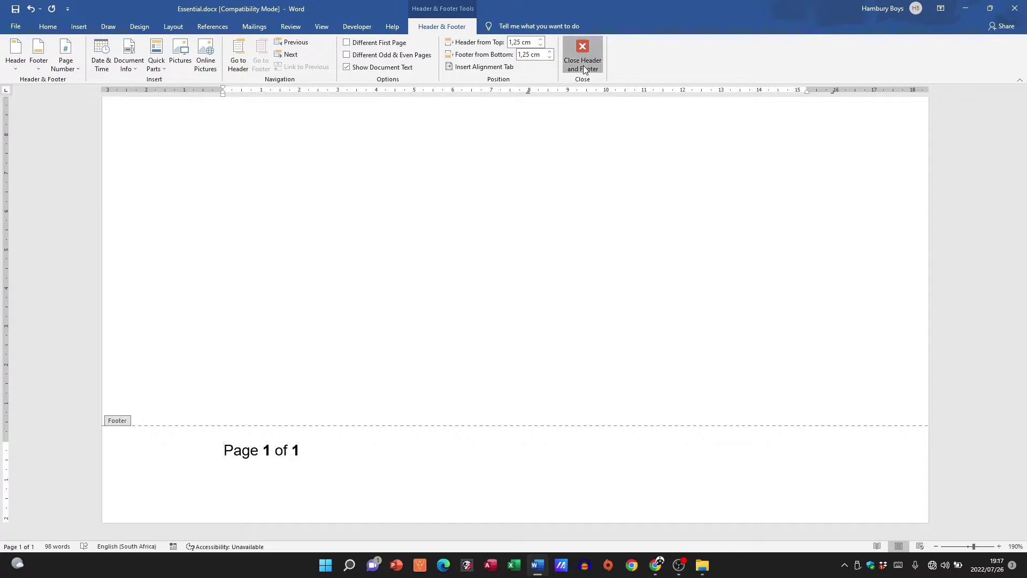
left_click(584, 66)
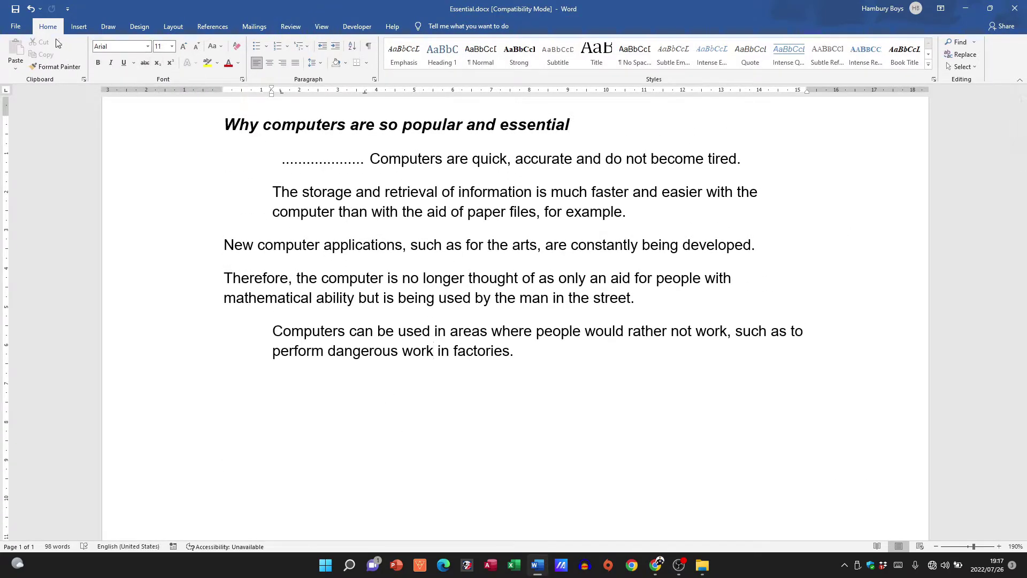
Create a new blank document.
left_click(19, 26)
left_click(31, 79)
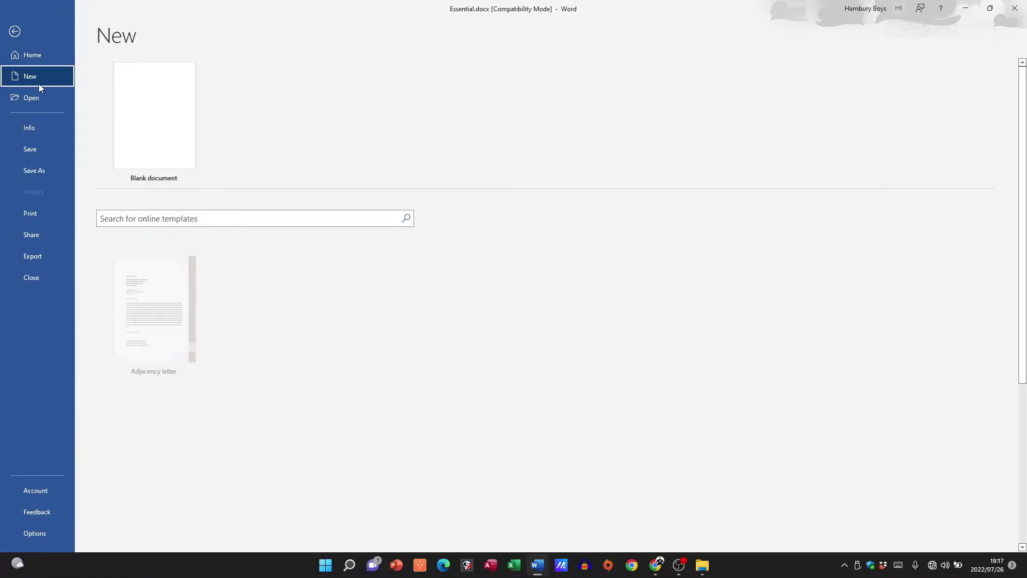
left_click(147, 121)
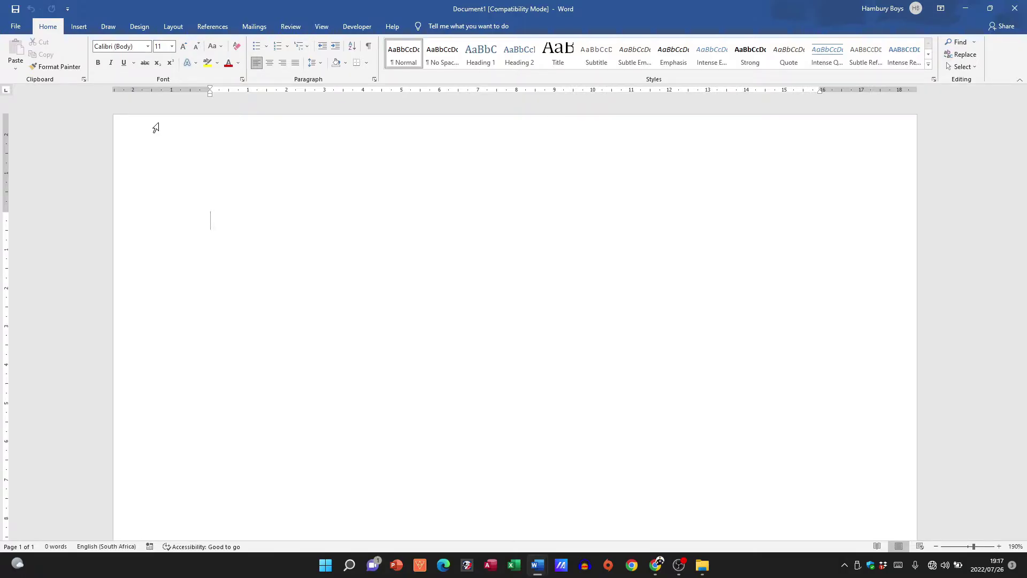
Insert a table with 4 columns and 7 rows, specifying its size in the Insert Table settings.
left_click(80, 27)
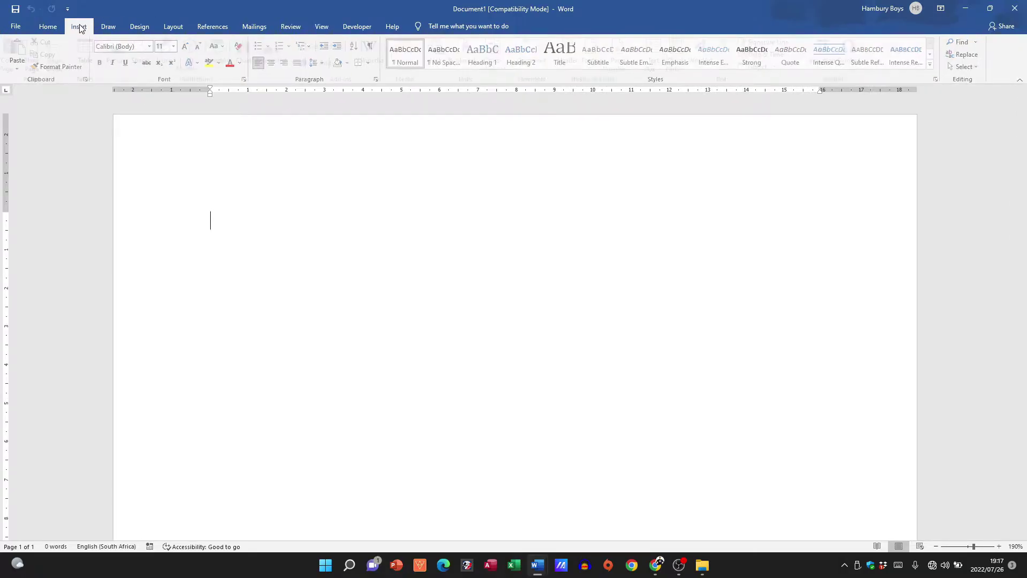
left_click(90, 68)
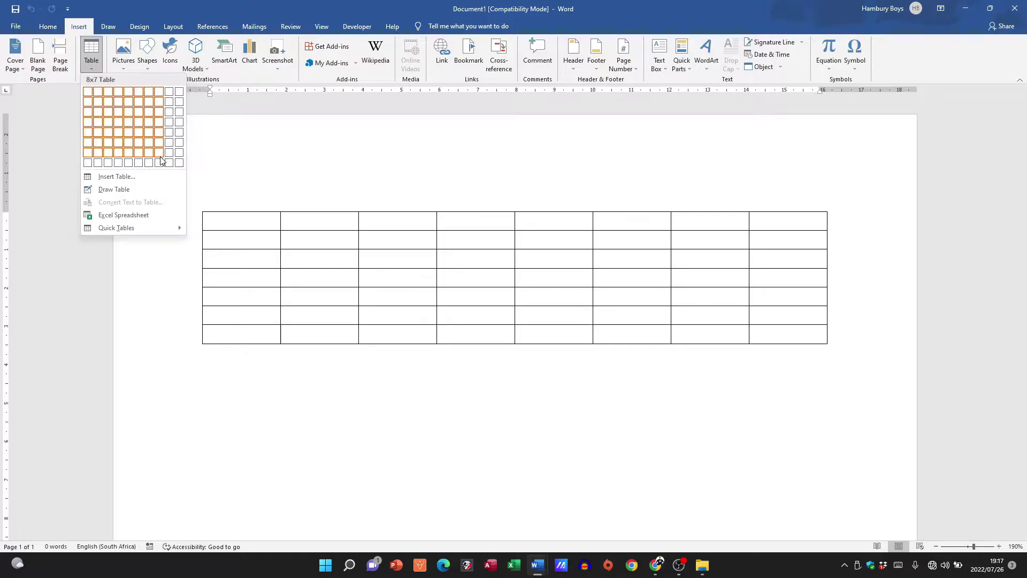
left_click(114, 177)
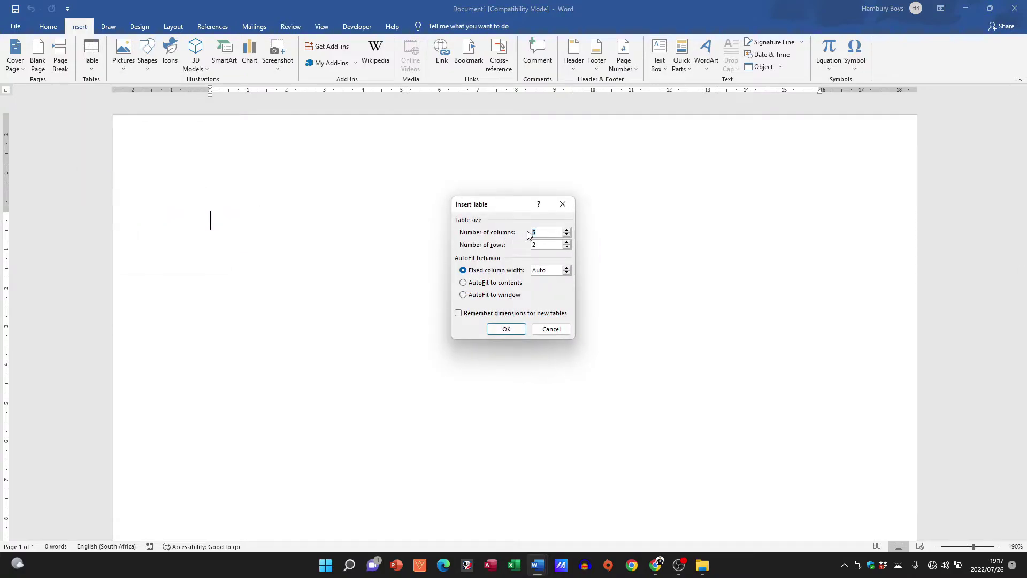
left_click(567, 235)
left_click(566, 241)
left_click(567, 242)
left_click(567, 241)
left_click(566, 242)
left_click(566, 241)
left_click(512, 330)
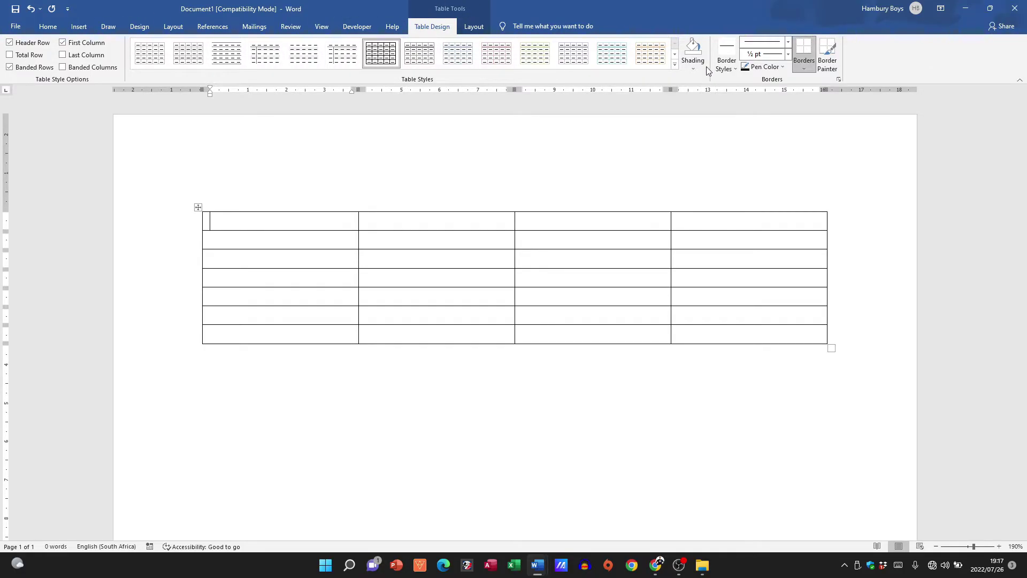
Select the table's entire first column and delete it.
left_click(474, 26)
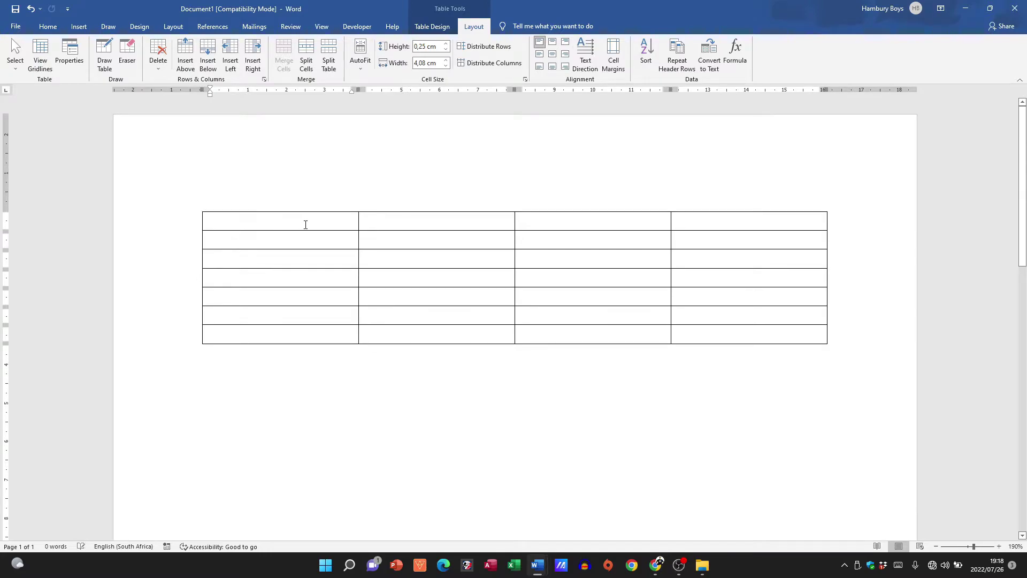
left_click_drag(275, 219, 283, 327)
right_click(271, 220)
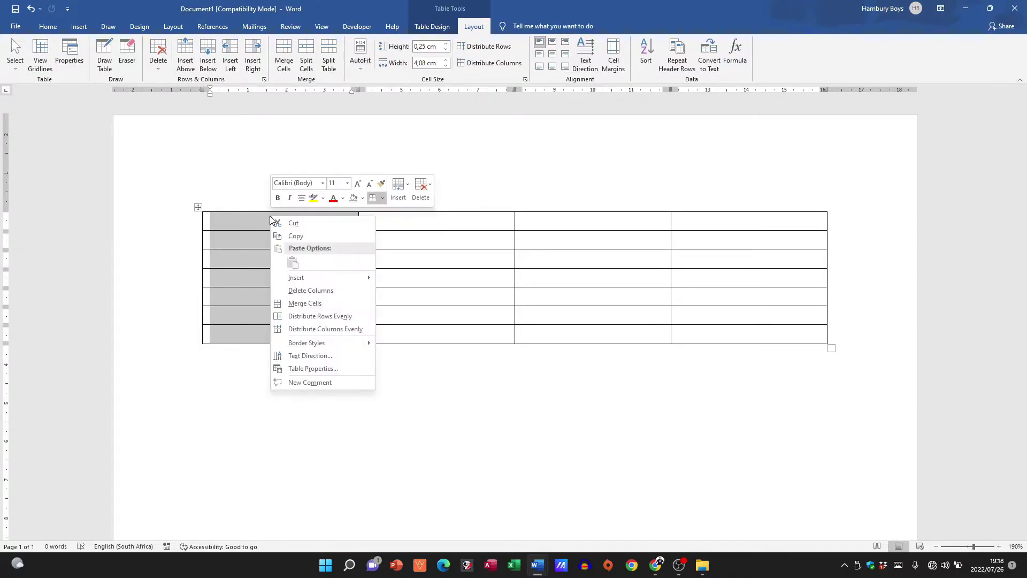
left_click(311, 291)
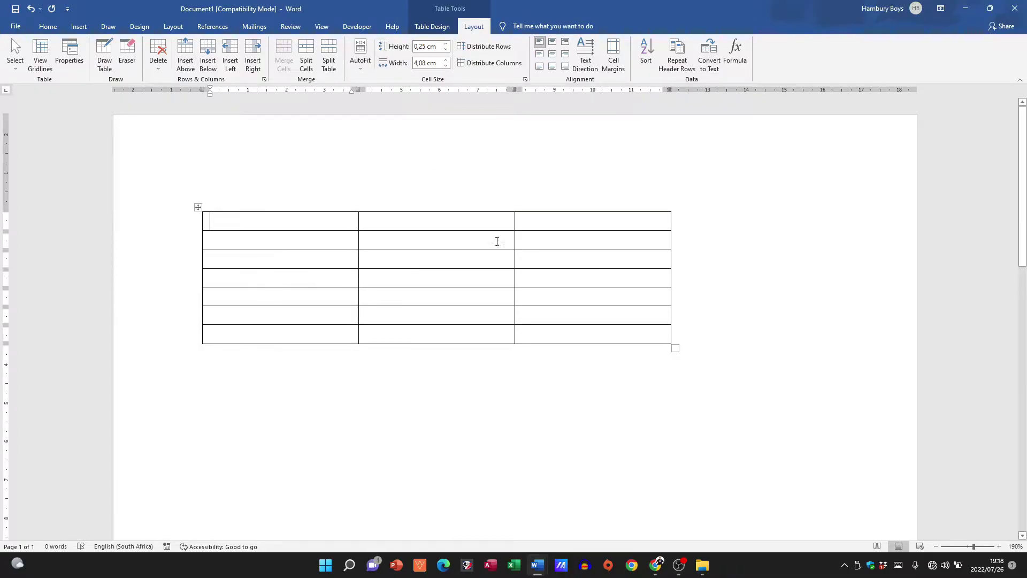
Delete the middle cell of the table's first row, shifting the remaining cells left.
left_click(482, 221)
right_click(482, 222)
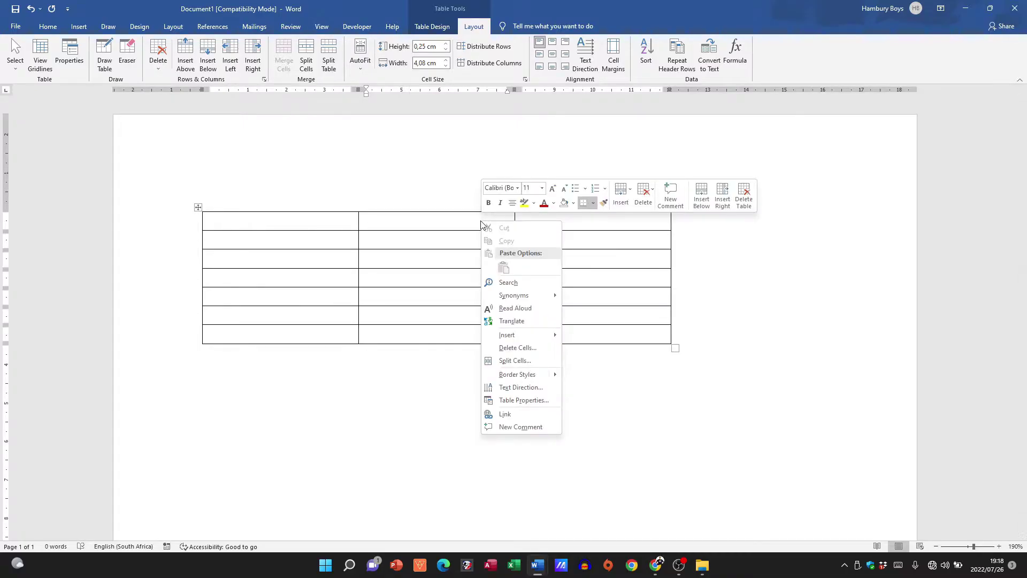
left_click(498, 348)
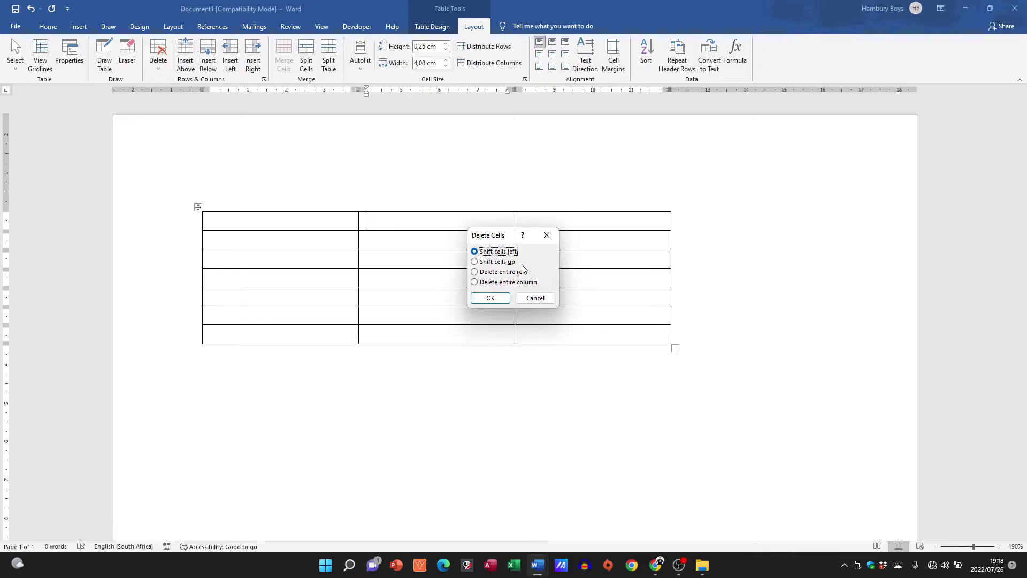
left_click(490, 300)
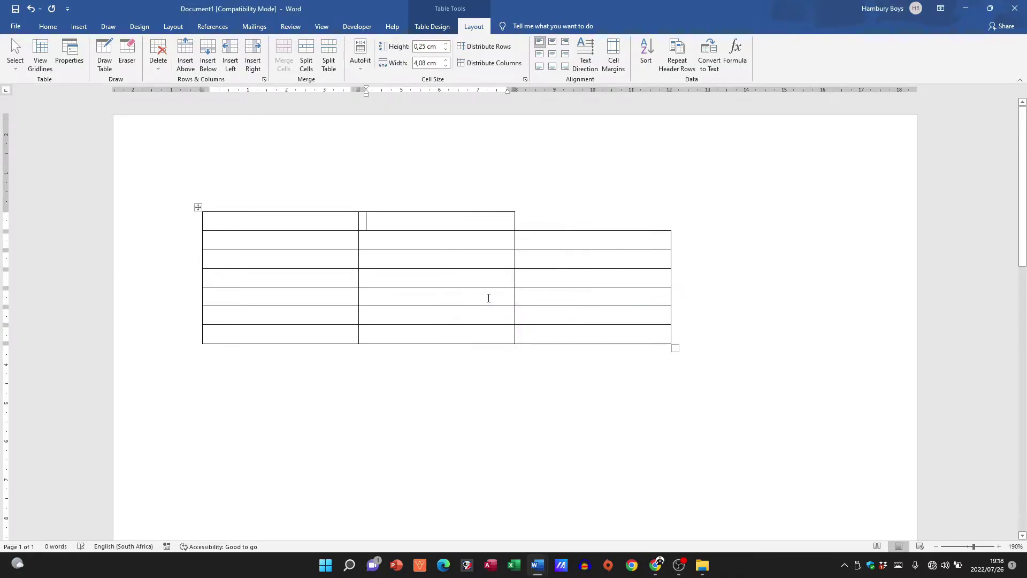
Delete the first cell of the first row and the middle cell of the second row, shifting cells left each time.
mouse_move(518, 199)
right_click(331, 224)
left_click(362, 351)
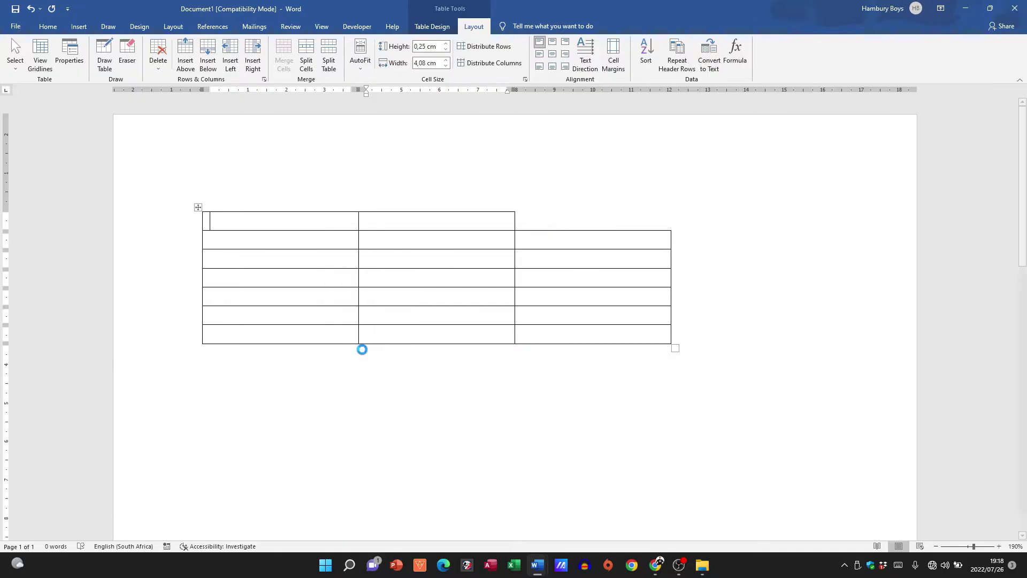
left_click(491, 298)
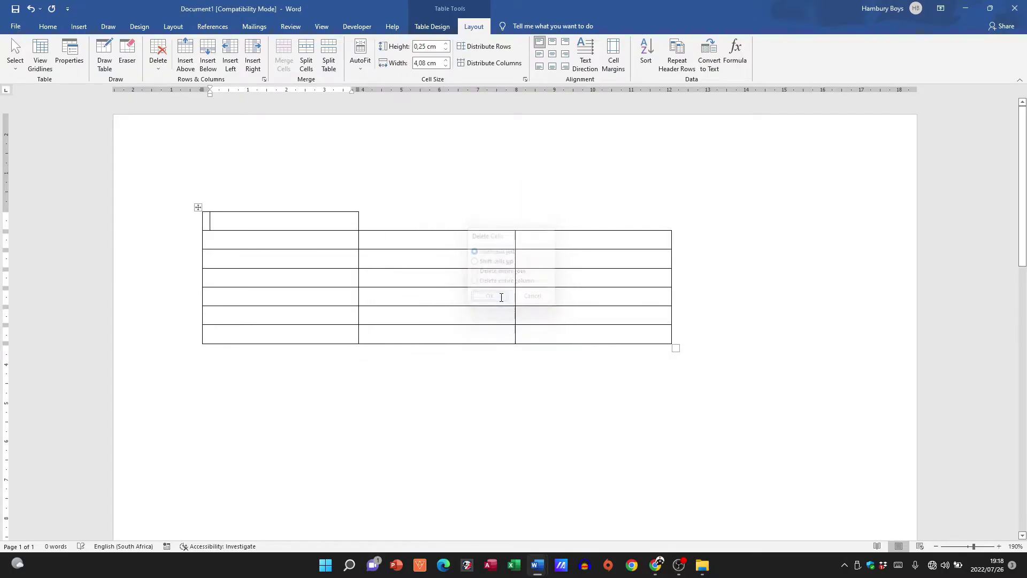
right_click(441, 237)
left_click(461, 364)
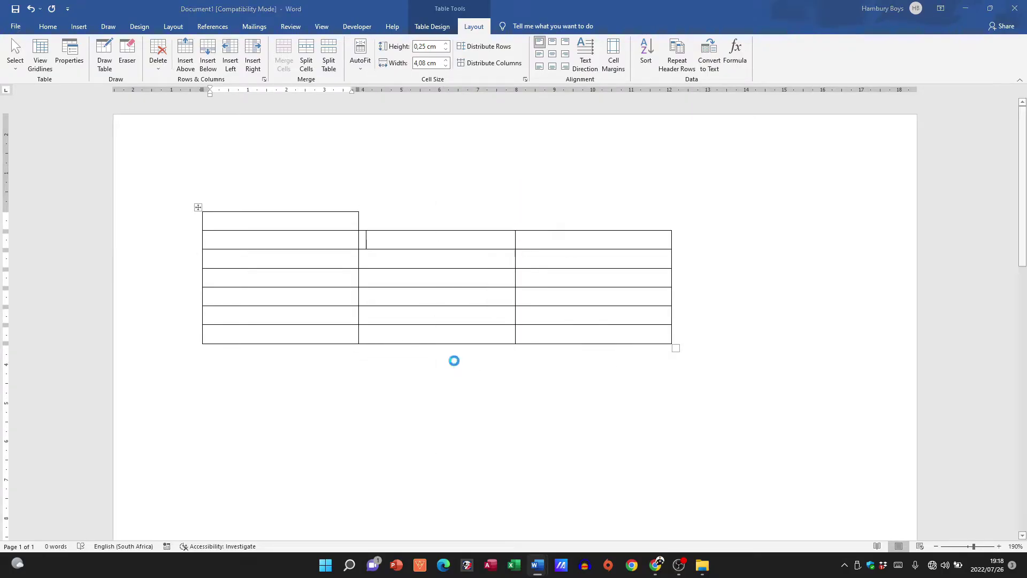
left_click(490, 297)
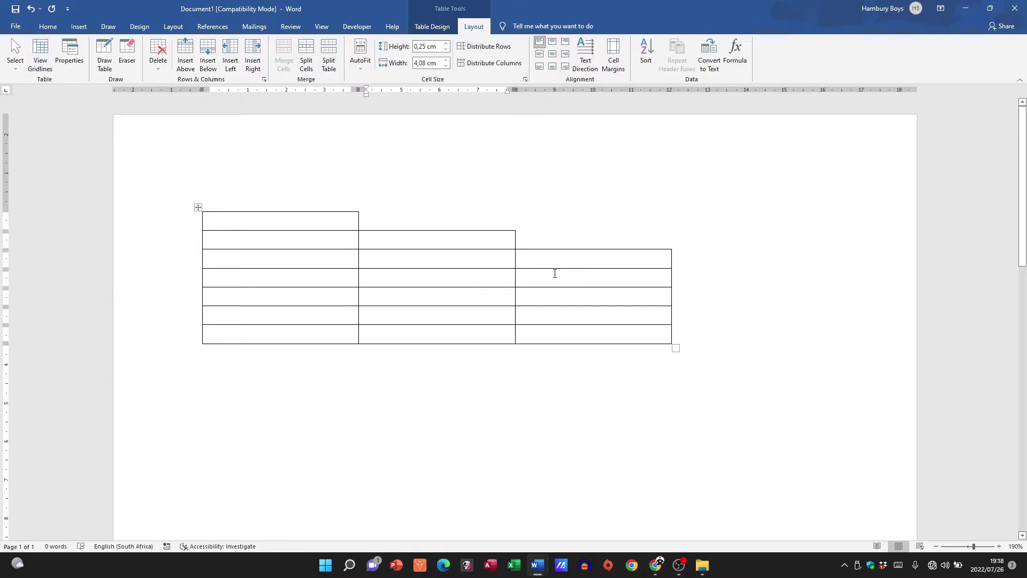
Merge all three cells of the fifth row, and merge the first two cells of the sixth row.
left_click_drag(282, 304, 553, 306)
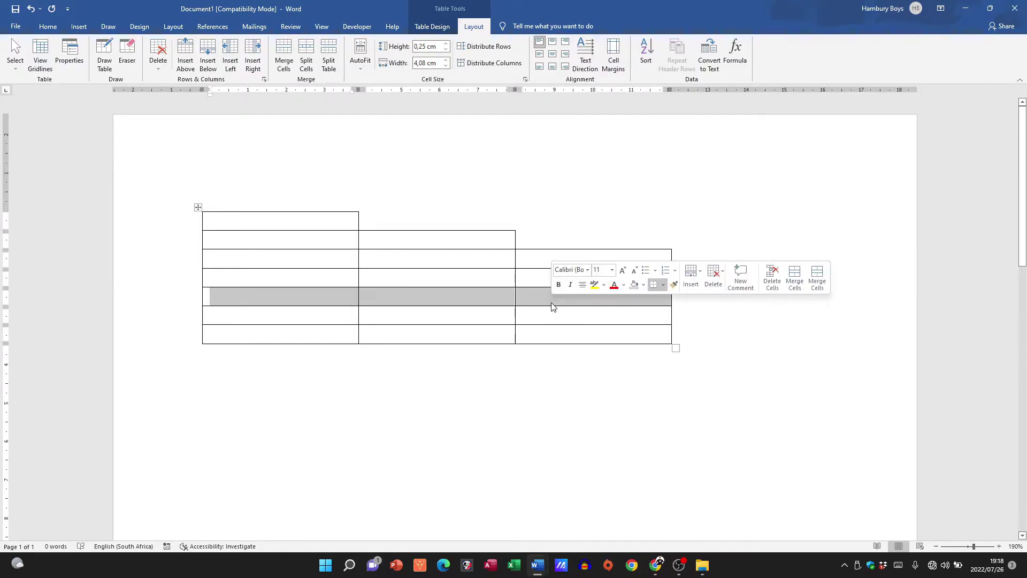
left_click(286, 57)
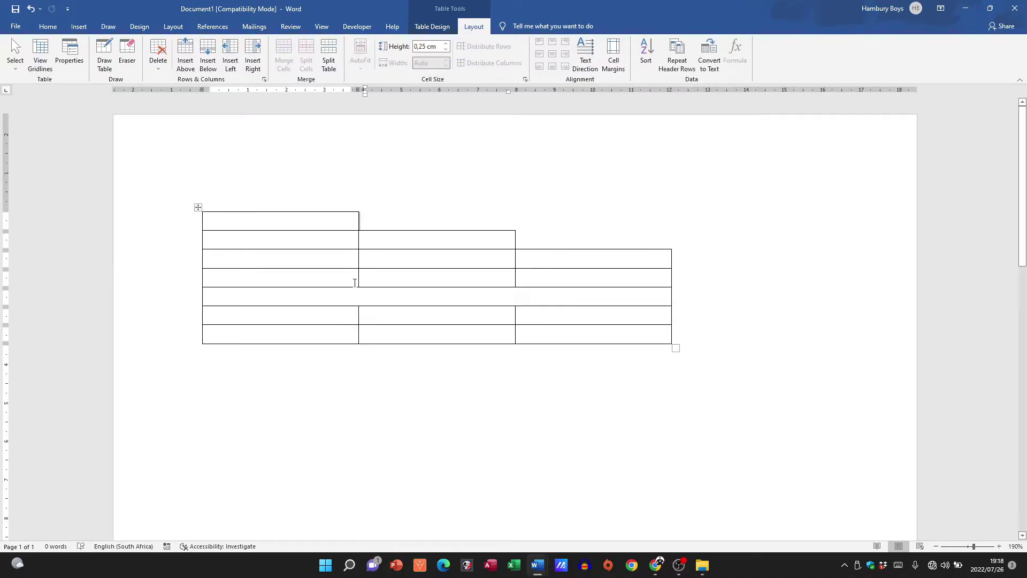
left_click_drag(324, 313, 375, 316)
left_click(283, 57)
left_click(339, 262)
Split the merged cell in the sixth row into 3 columns and 2 rows.
left_click(329, 312)
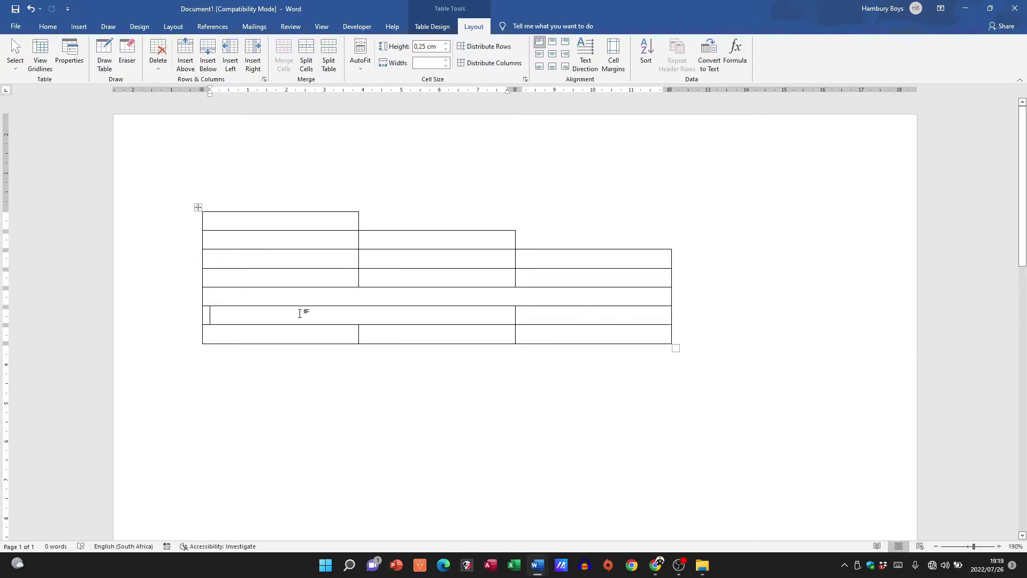
left_click(313, 57)
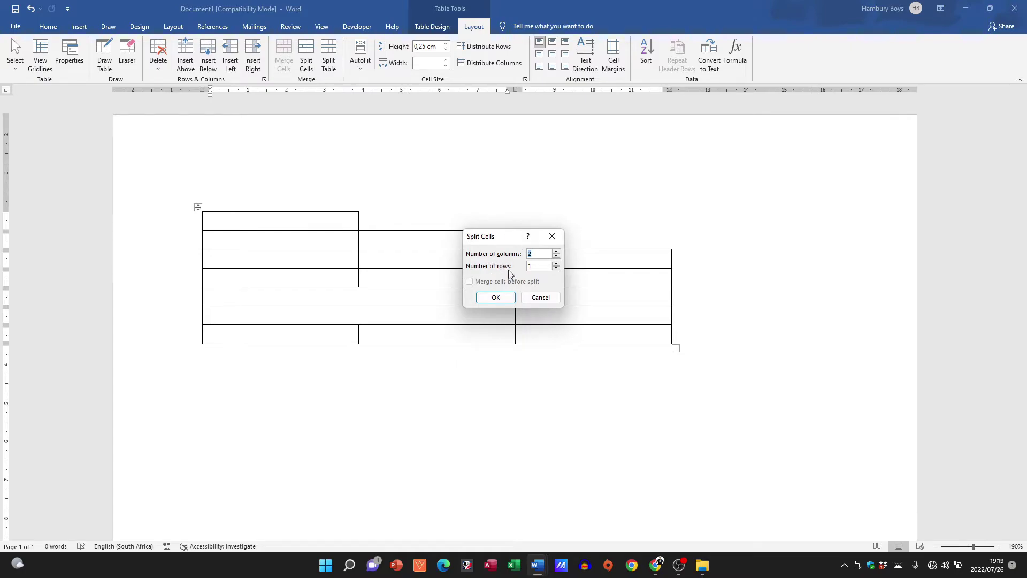
left_click(556, 263)
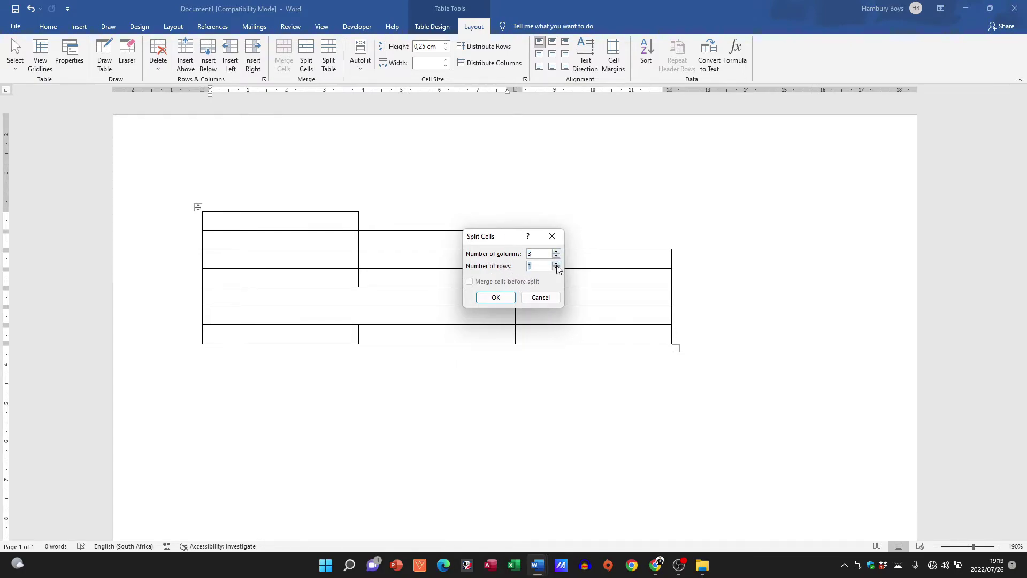
left_click(495, 299)
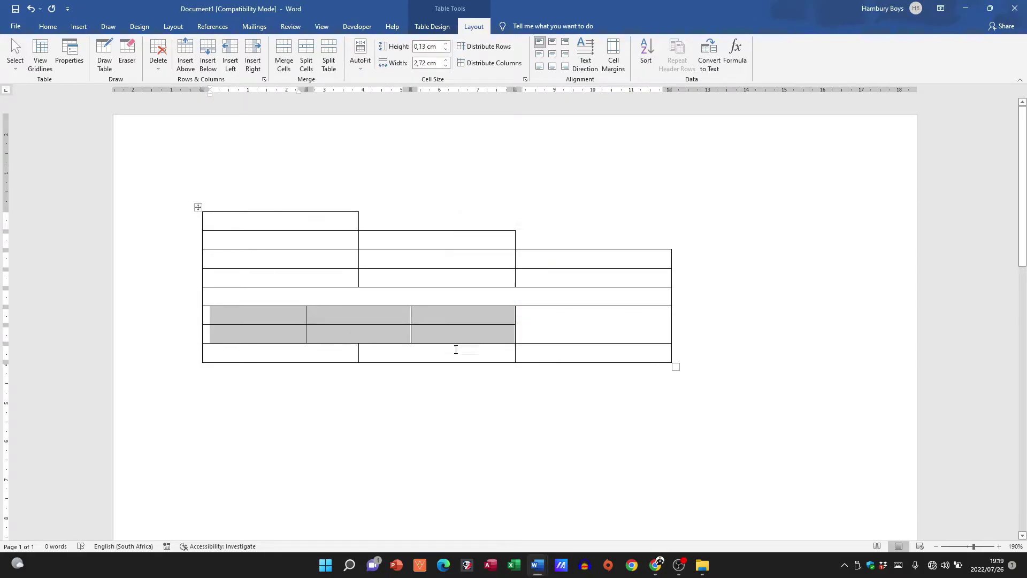
View the Formula options for the last row's first cell without inserting a formula, and bring up the table design options.
left_click(341, 345)
left_click(734, 56)
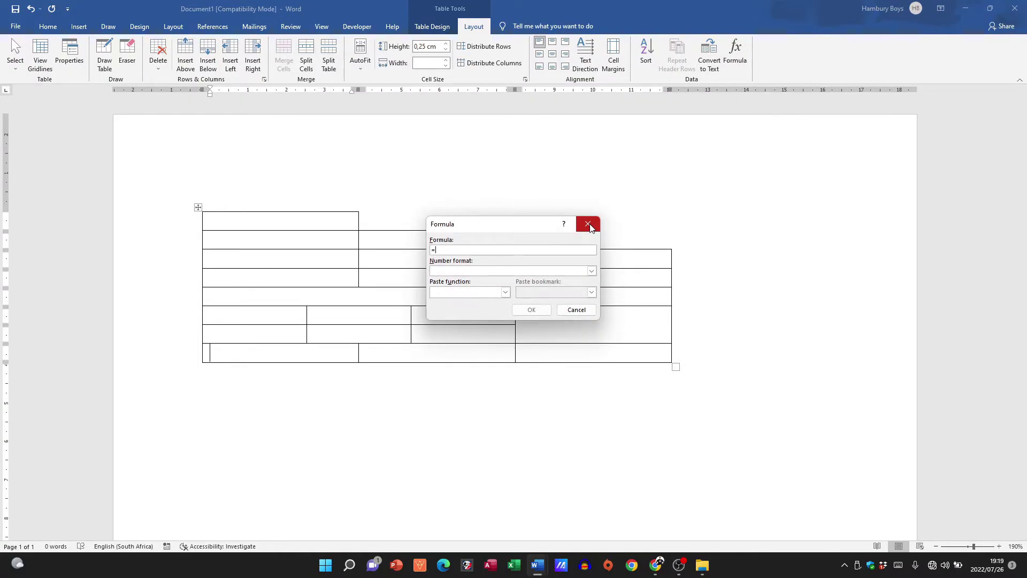
left_click(590, 225)
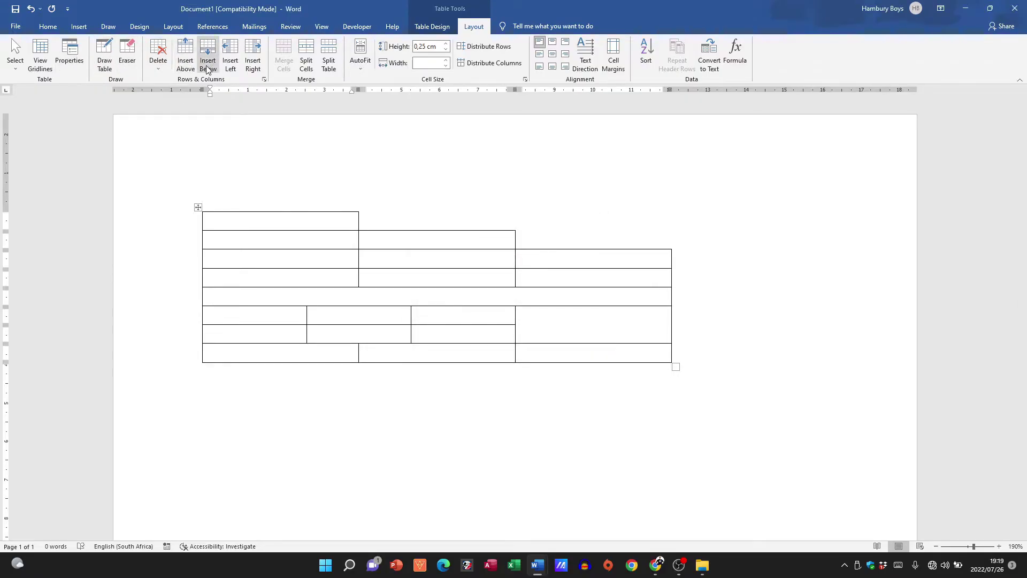
left_click(432, 26)
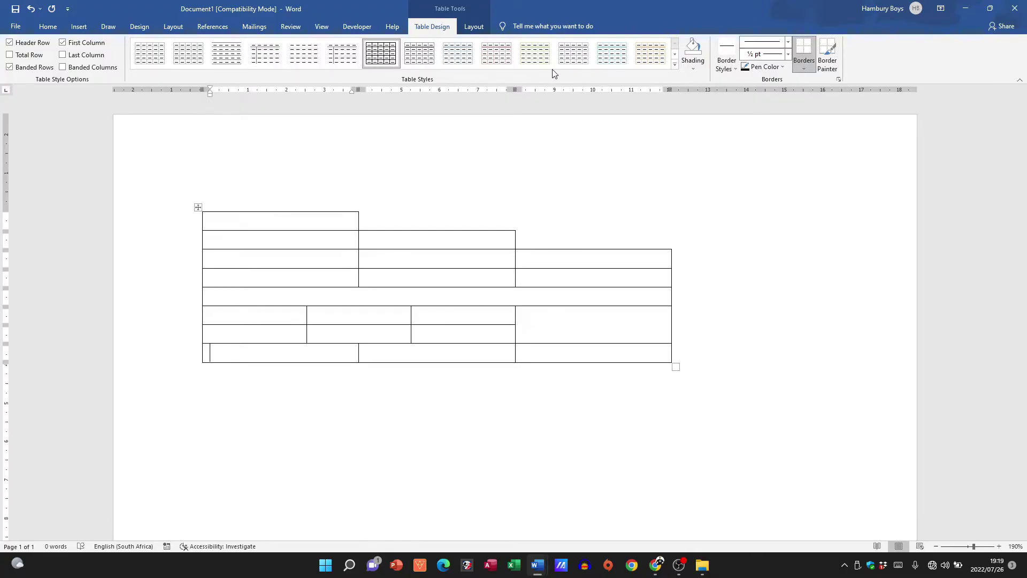
Shade all three cells of the table's last row dark orange.
left_click(688, 66)
left_click(395, 219)
left_click_drag(267, 350, 615, 350)
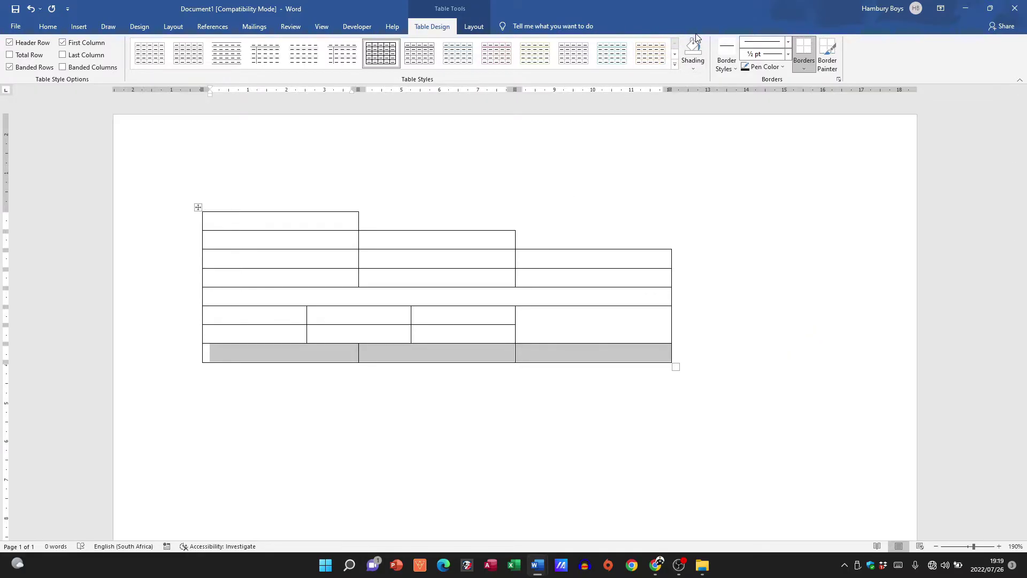
left_click(693, 67)
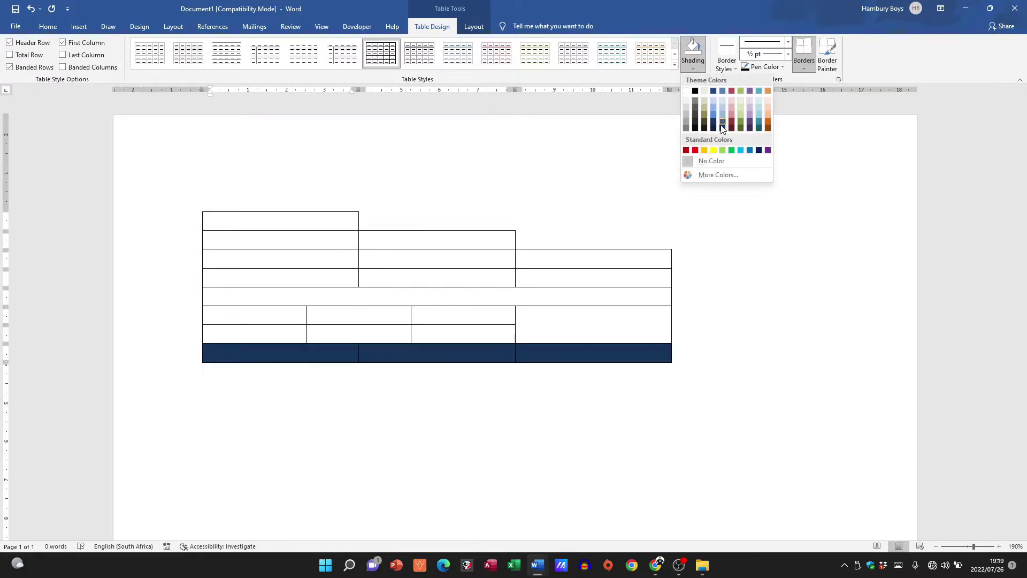
left_click(769, 120)
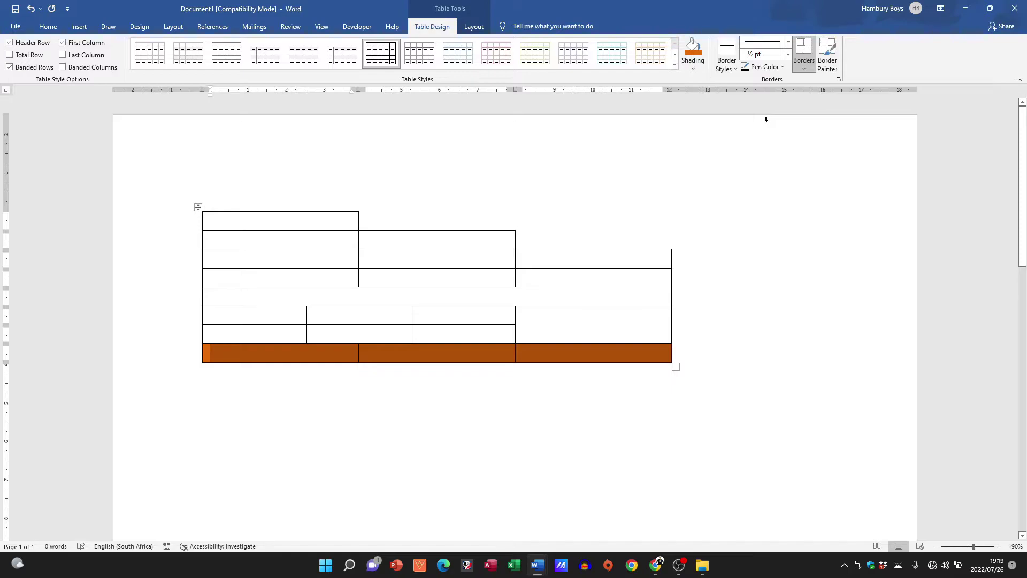
key("ctrl+a")
left_click(592, 280)
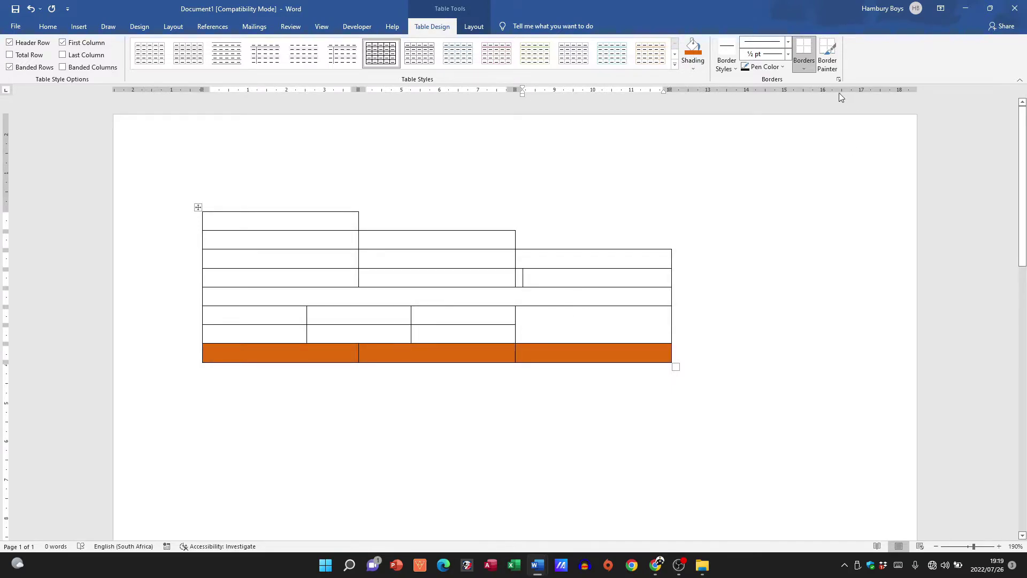
View the border options and the Insert options for the second row's first cell without applying any of them.
left_click(807, 68)
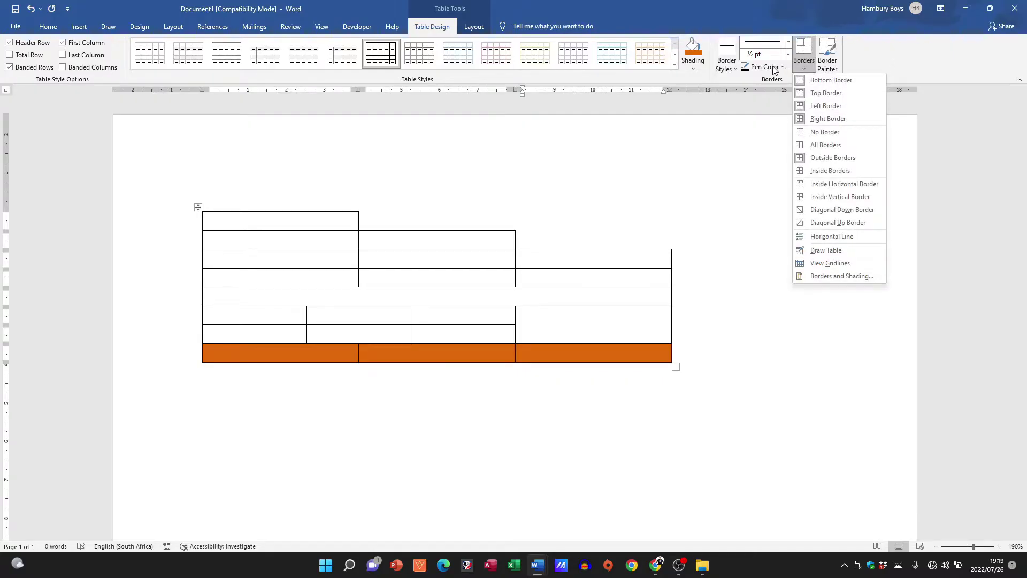
left_click(611, 206)
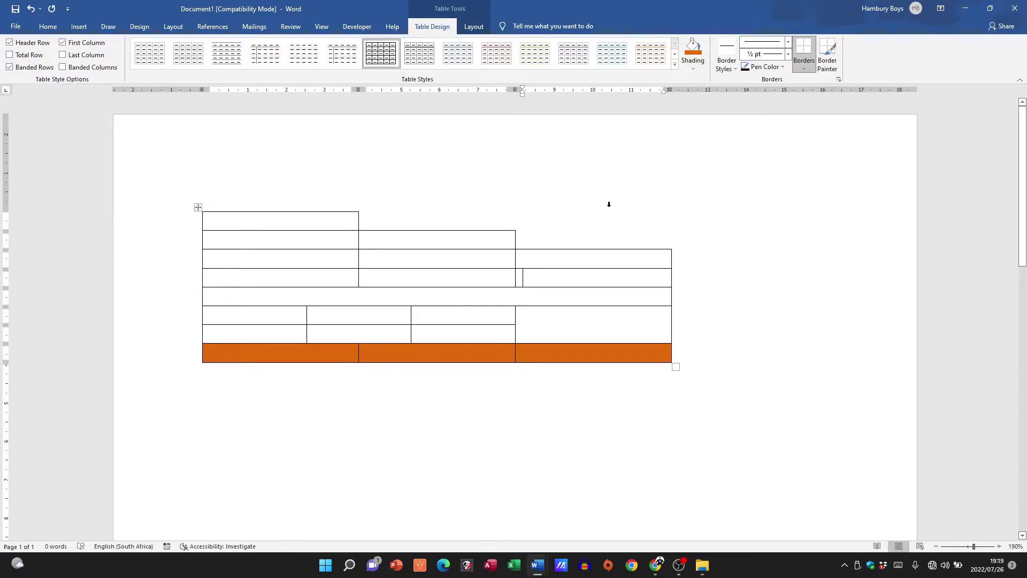
left_click(306, 242)
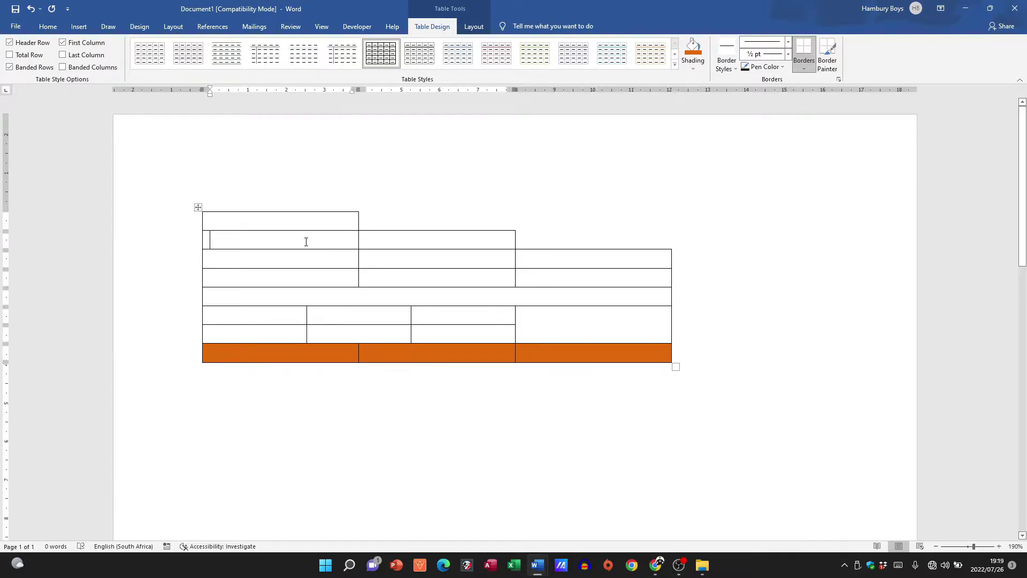
right_click(283, 239)
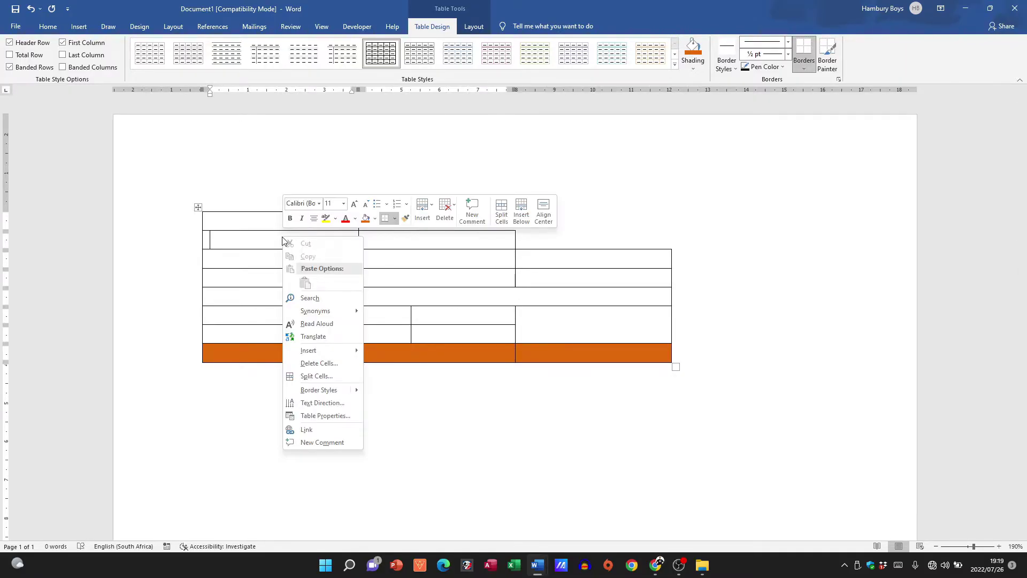
mouse_move(300, 355)
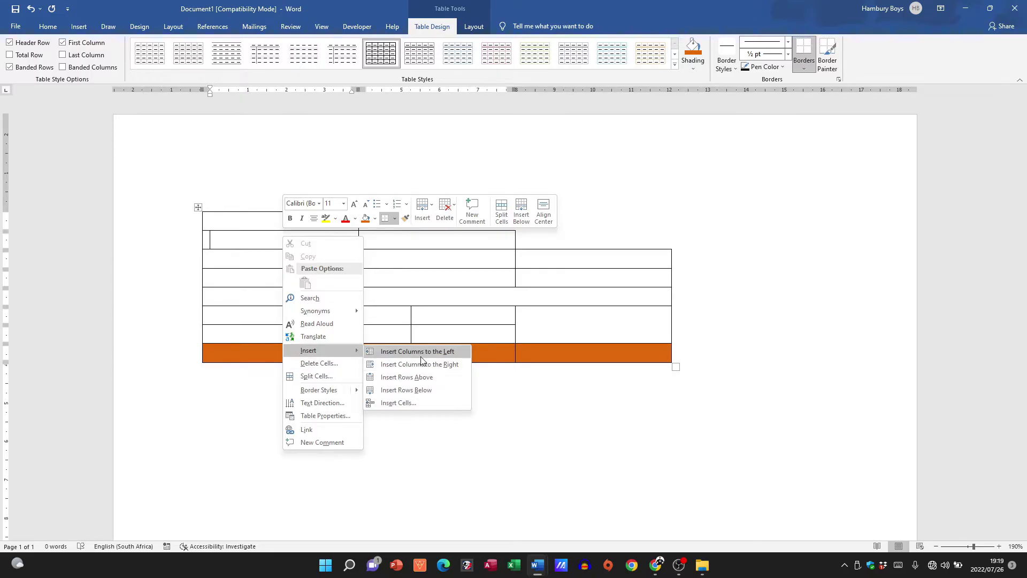
left_click(474, 27)
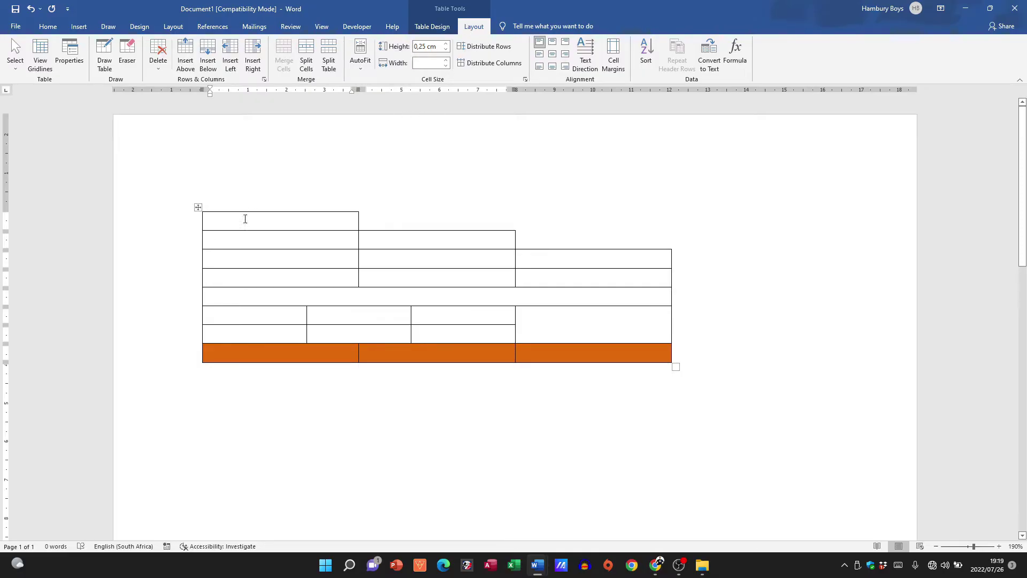
right_click(233, 246)
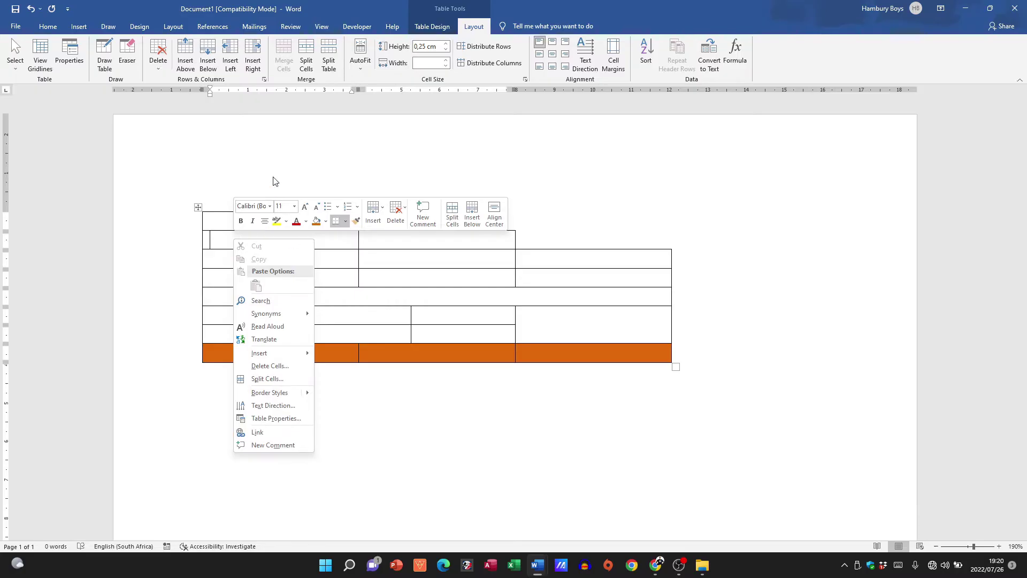
Insert the sunset tree picture from this device's Pictures folder into the second row's first cell.
left_click(83, 27)
left_click(78, 27)
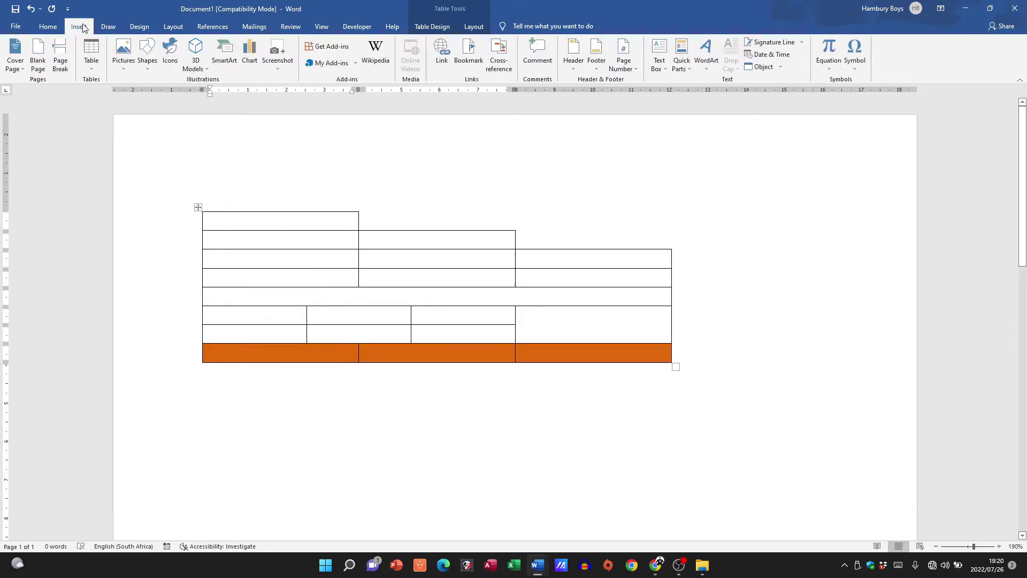
left_click(124, 53)
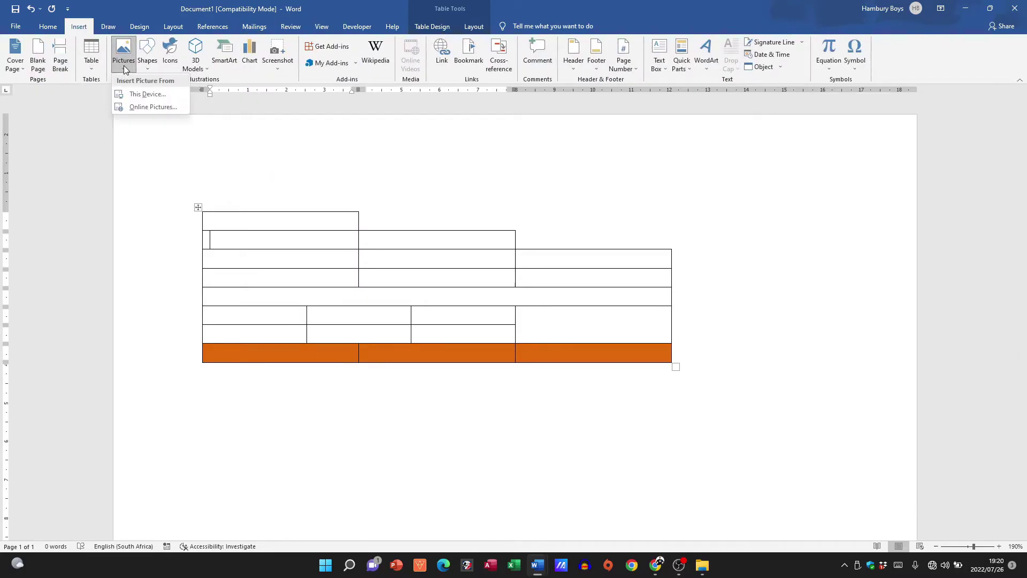
left_click(133, 95)
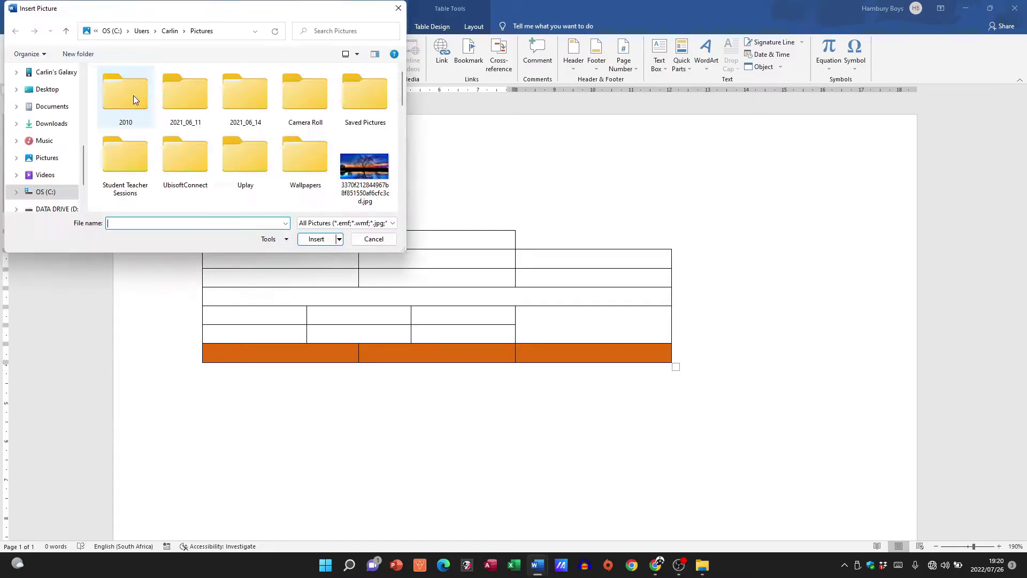
double_click(371, 173)
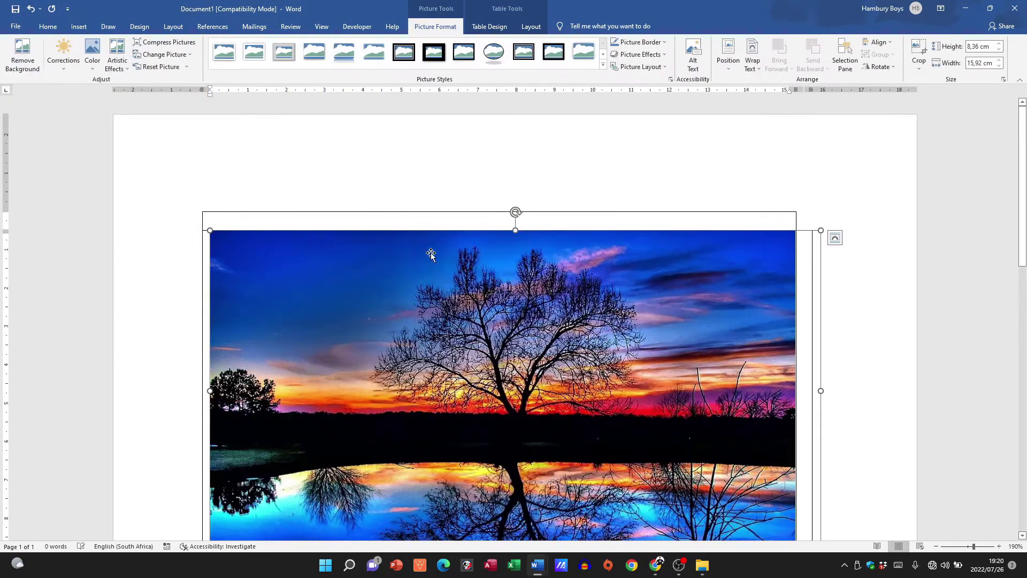
Shrink the inserted picture to about 1.76 cm high and 3.35 cm wide, and view its picture formatting options.
left_click_drag(210, 230, 665, 426)
left_click(359, 263)
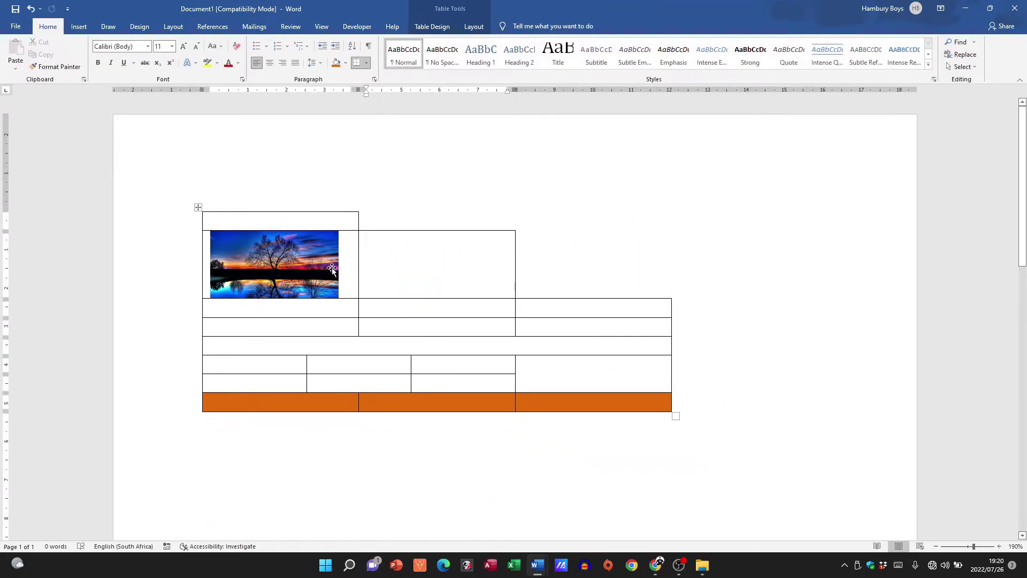
left_click(78, 26)
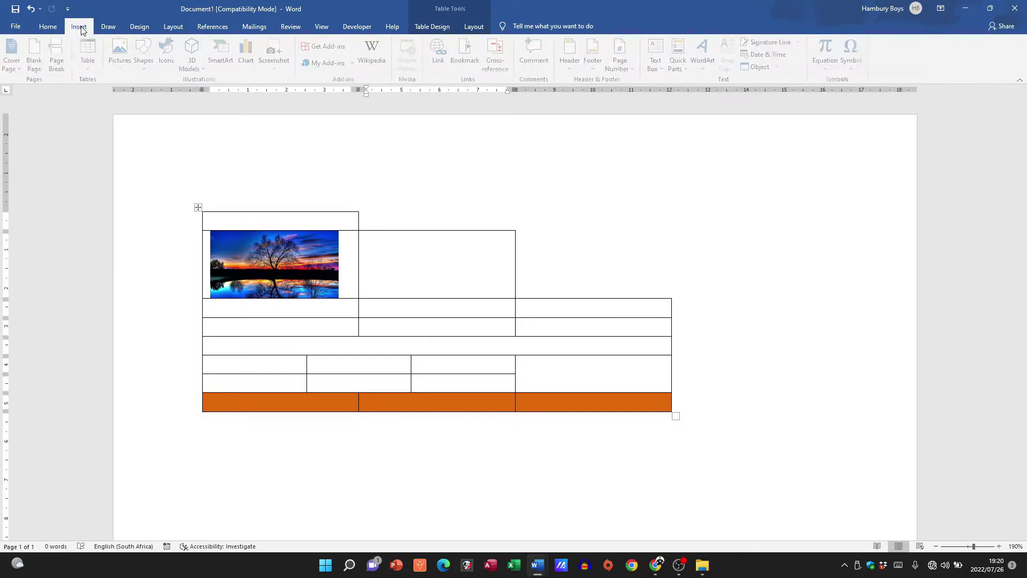
left_click(304, 271)
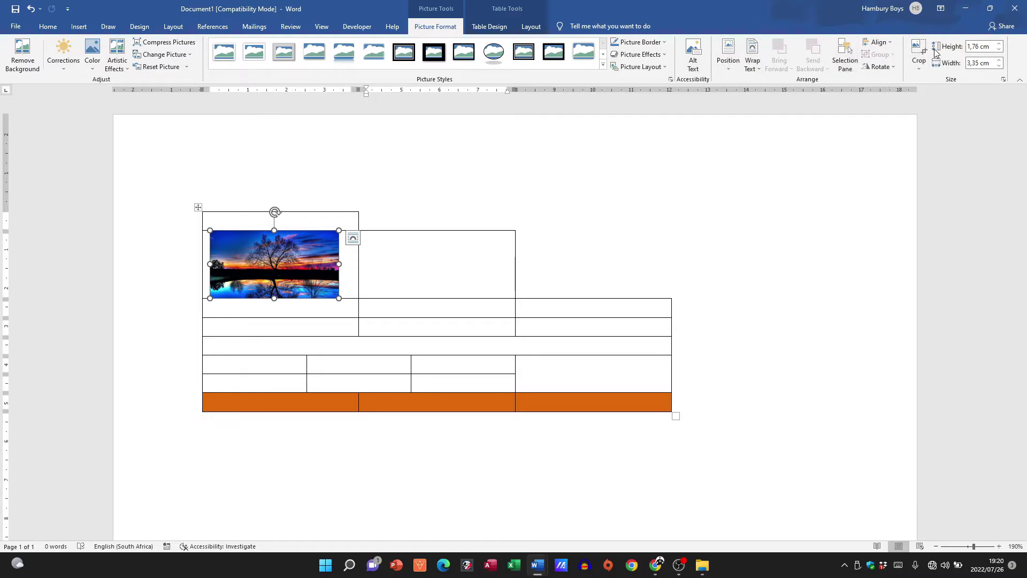
left_click(667, 207)
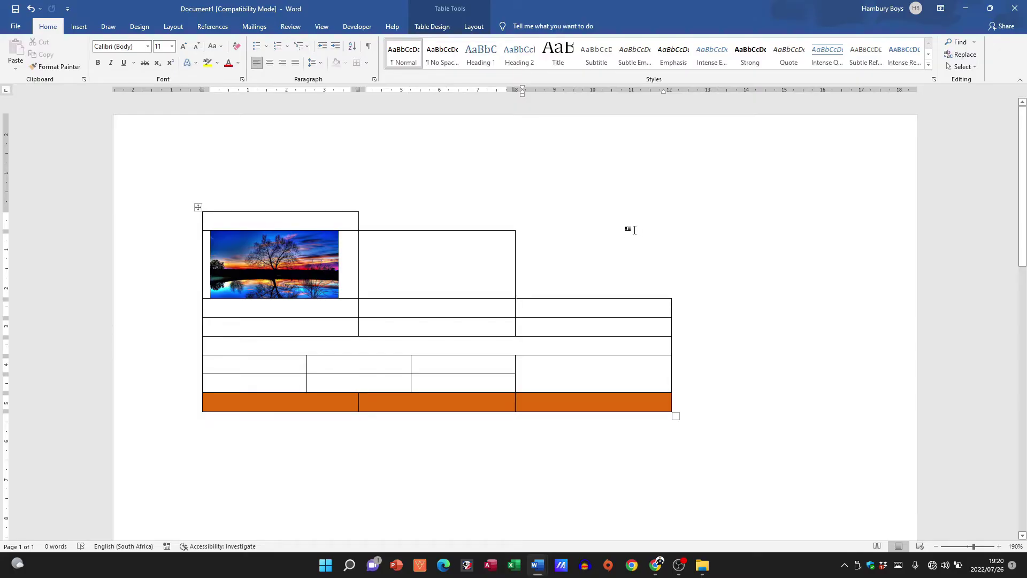
Close the new table document and Essential.docx without saving either one.
left_click(1015, 6)
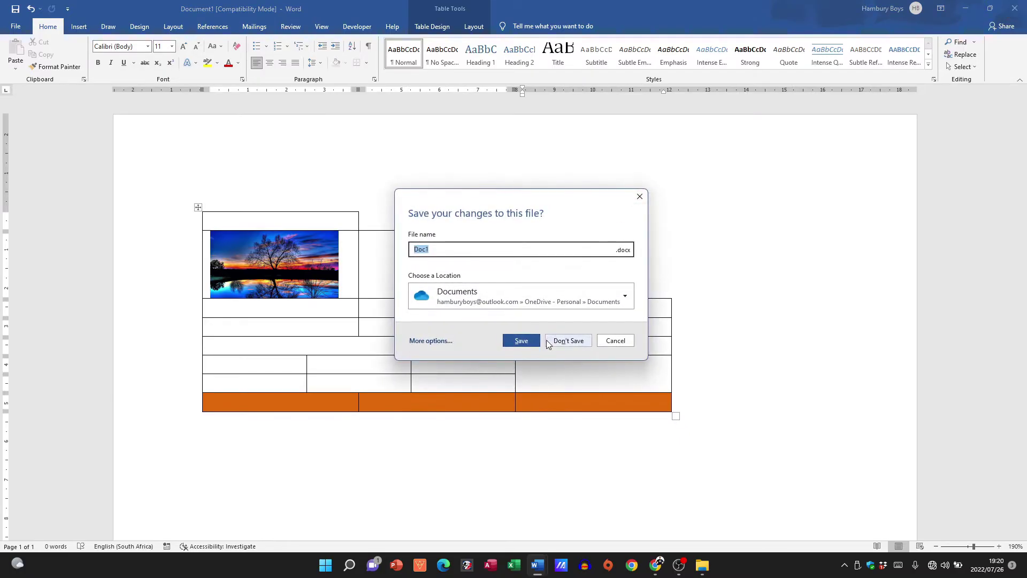
left_click(560, 341)
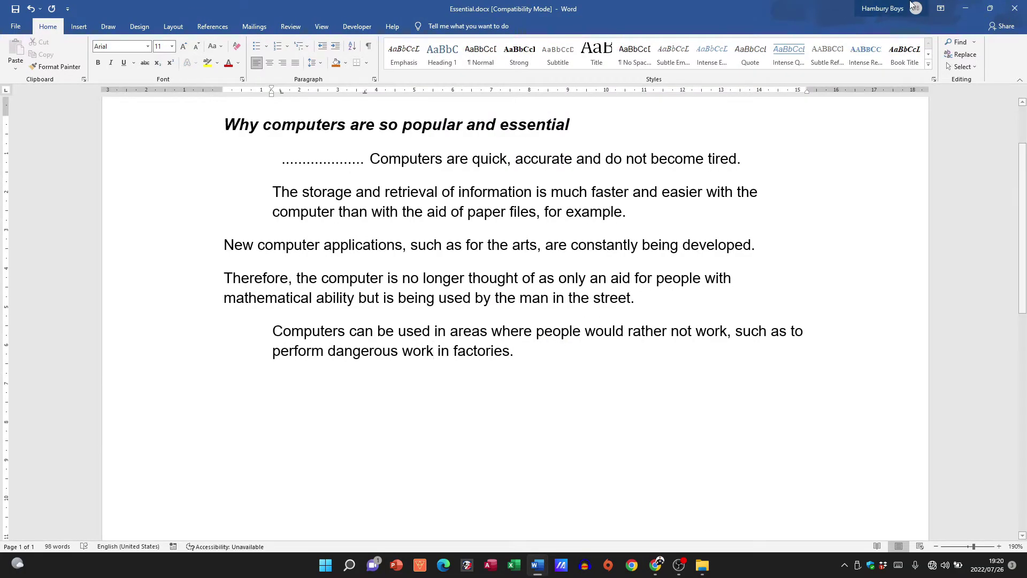
left_click(1015, 8)
left_click(587, 301)
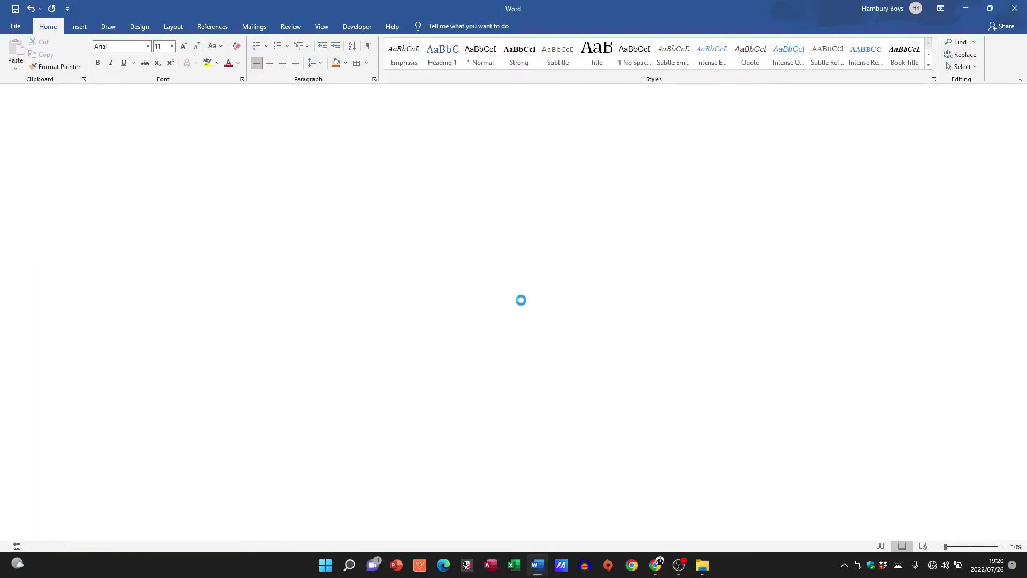
Go back to the DATA files folder and open Marklist.xlsx from its 4_1 DATA subfolder in Excel.
left_click(282, 155)
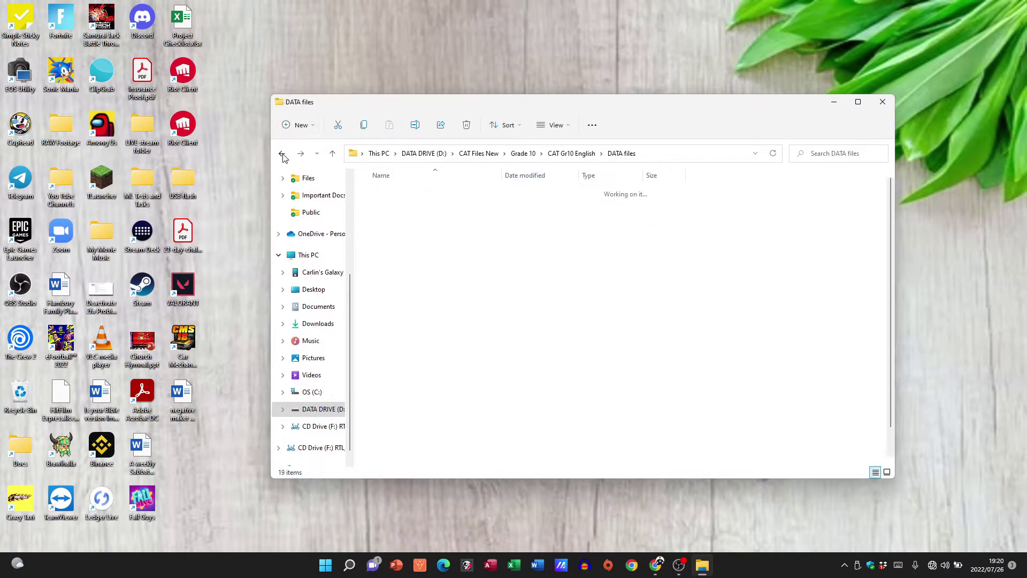
double_click(408, 327)
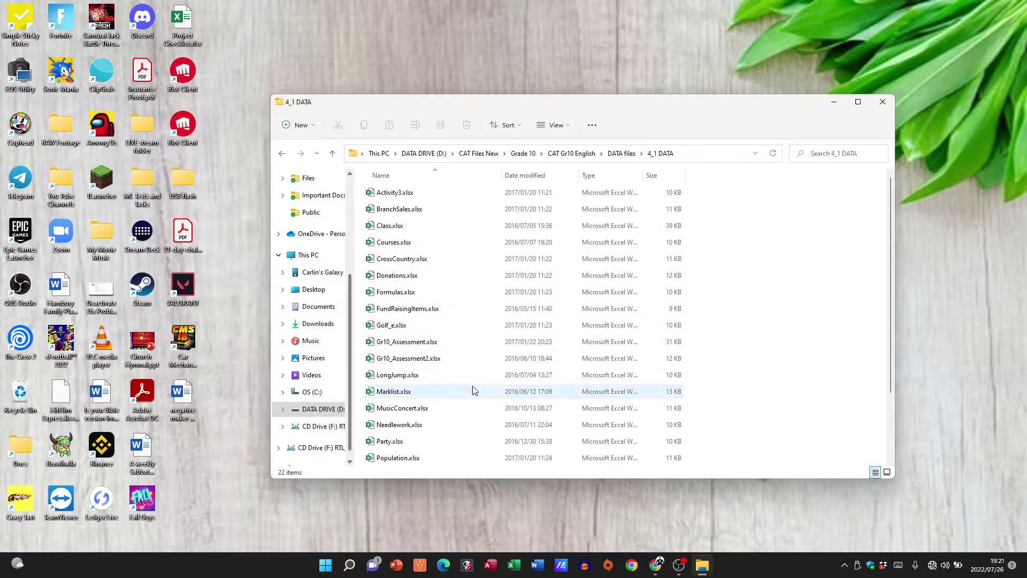
double_click(394, 392)
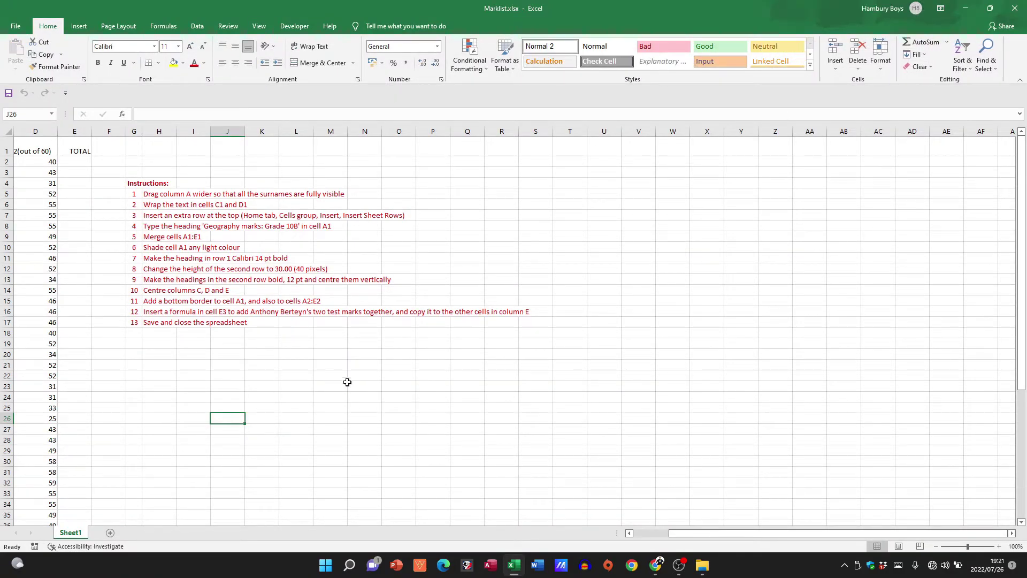
Enlarge the sheet to 160% and examine the numbered instructions beside the marks.
left_click(999, 546)
left_click(999, 546)
left_click(1000, 547)
left_click(999, 546)
left_click(999, 546)
left_click(999, 546)
scroll(731, 435, "up", 2)
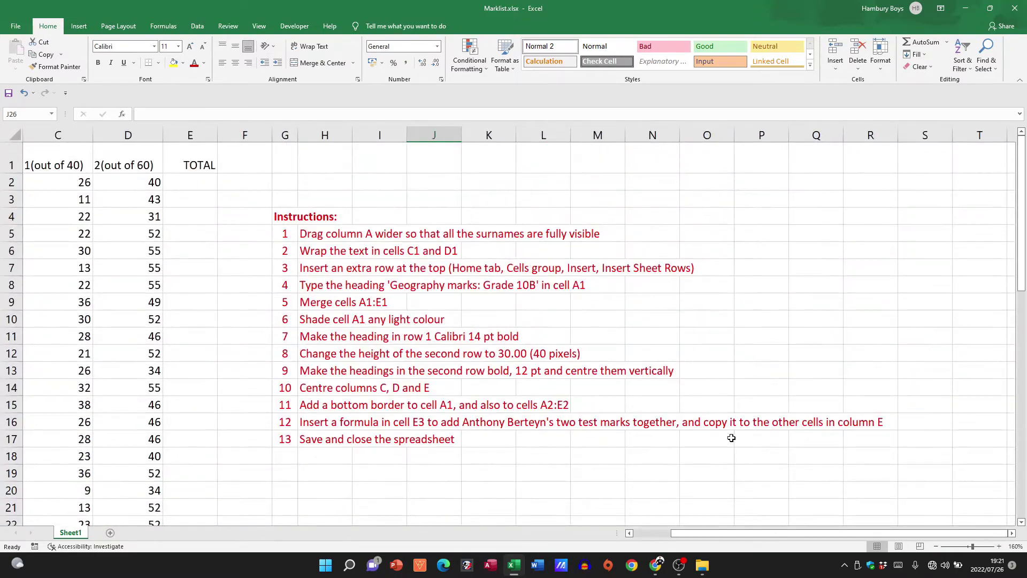
left_click(339, 182)
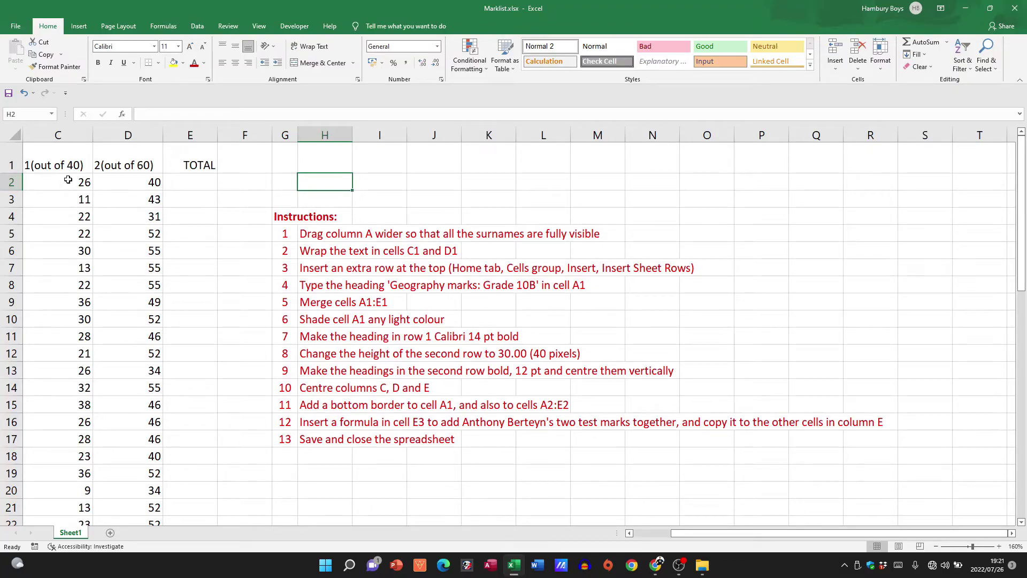
View the commands available for row 2 and column H without applying any, and close the Marklist workbook.
right_click(16, 184)
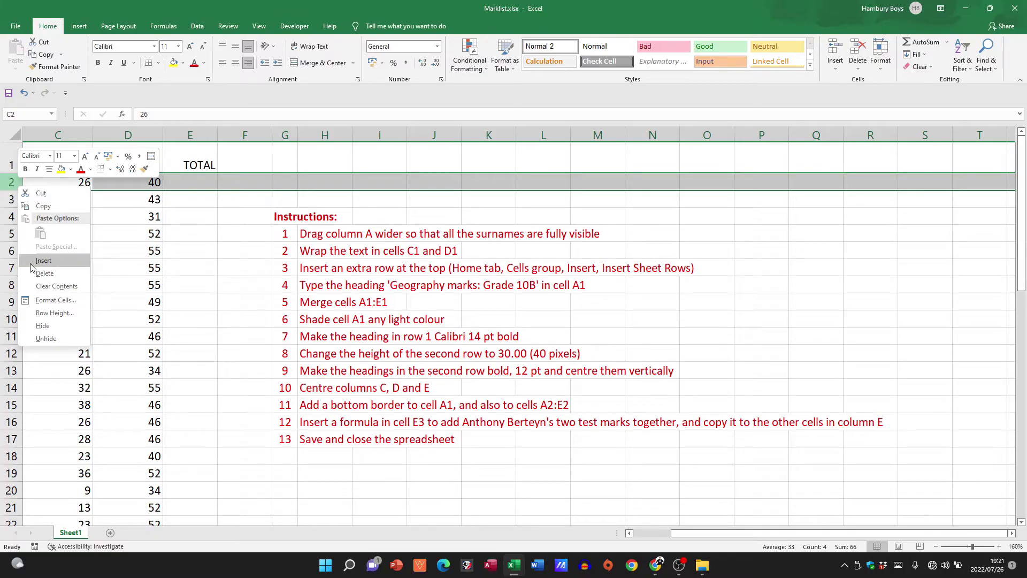
right_click(340, 138)
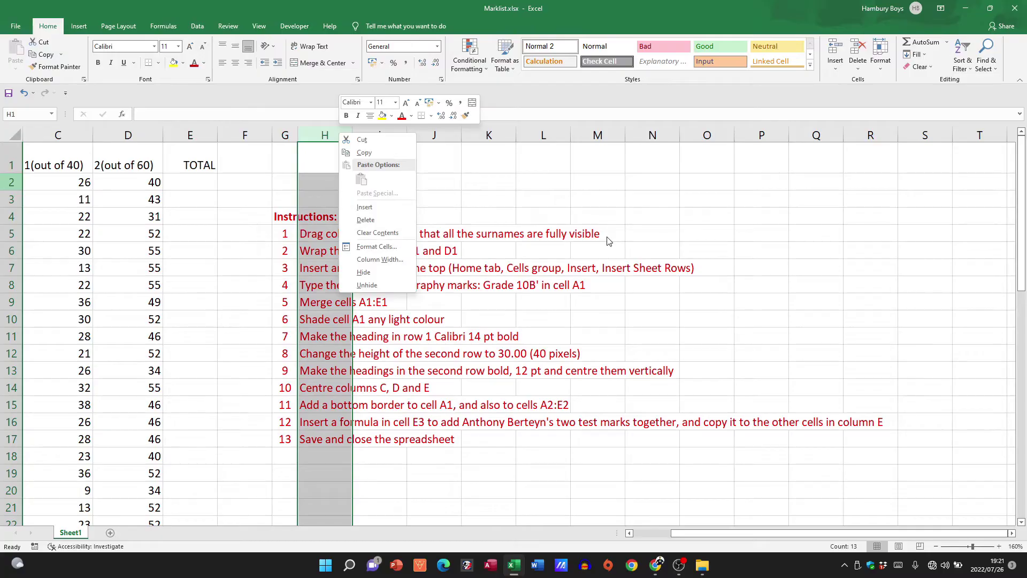
key("Escape")
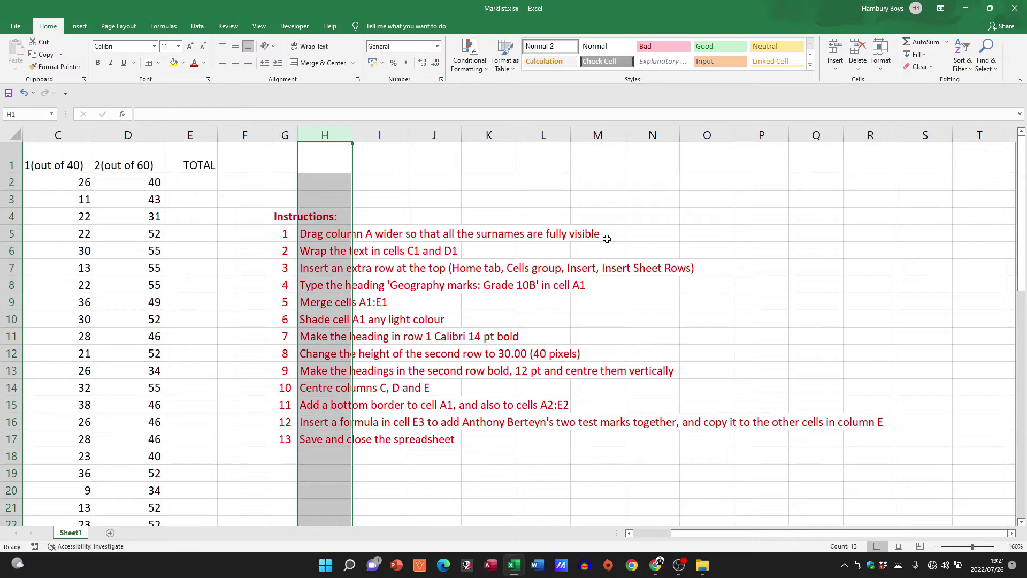
left_click(596, 321)
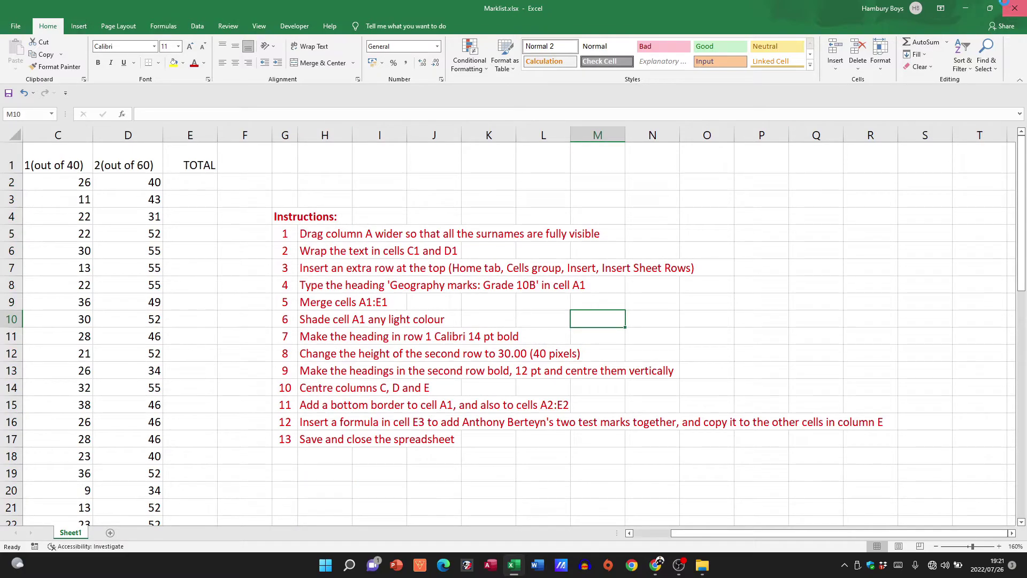
left_click(1015, 8)
Open BranchSales.xlsx from the 4_1 DATA folder and enlarge the sheet to 190%.
left_click(397, 209)
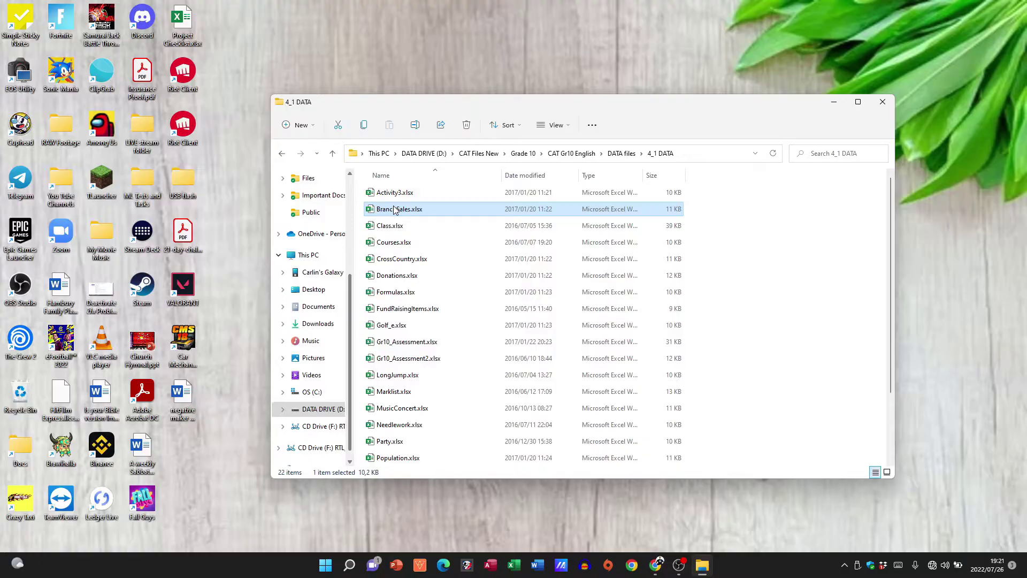
left_click(410, 194)
left_click(407, 211)
double_click(407, 209)
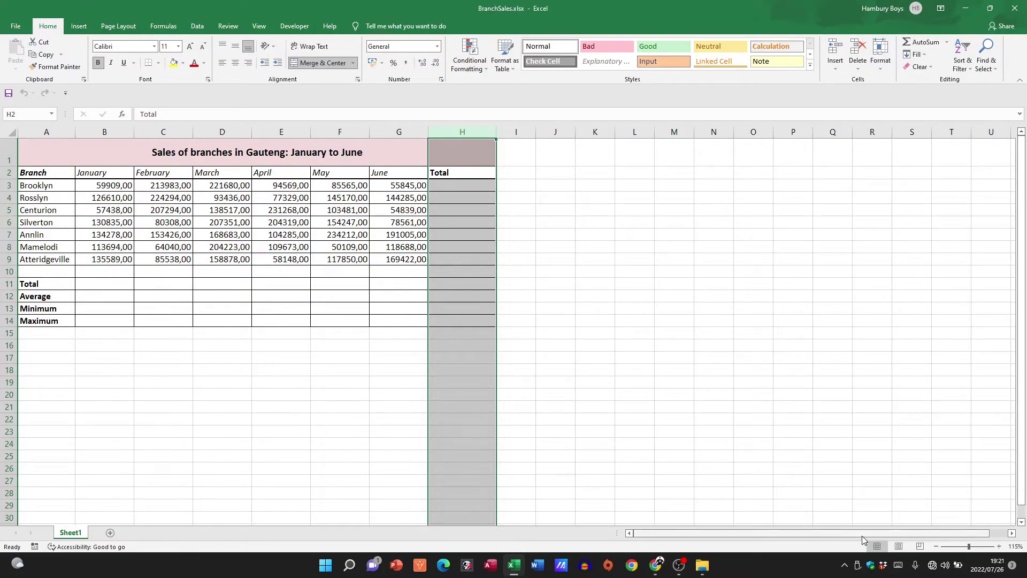
scroll(1002, 547, "up", 5, "ctrl")
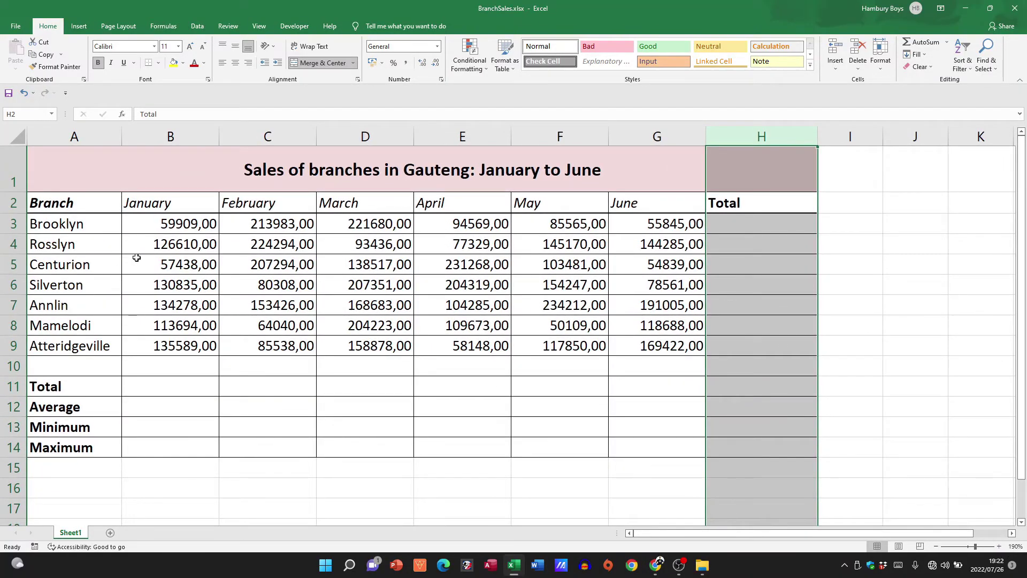
Total the January sales in B11 with a SUM of B3:B9 and fill the formula across to G11.
left_click(156, 383)
type("=sum(")
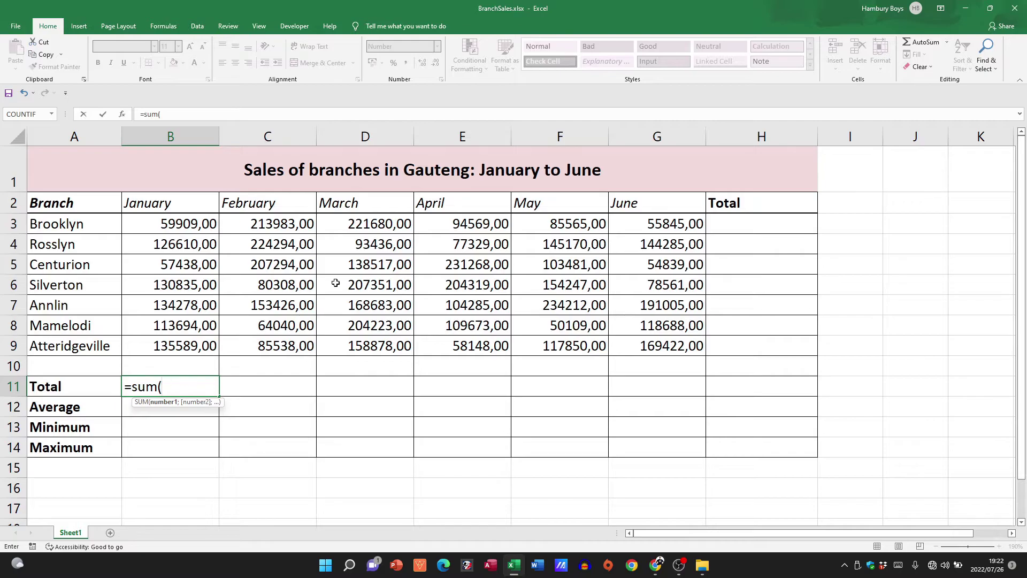
left_click(195, 225)
left_click_drag(195, 341, 194, 340)
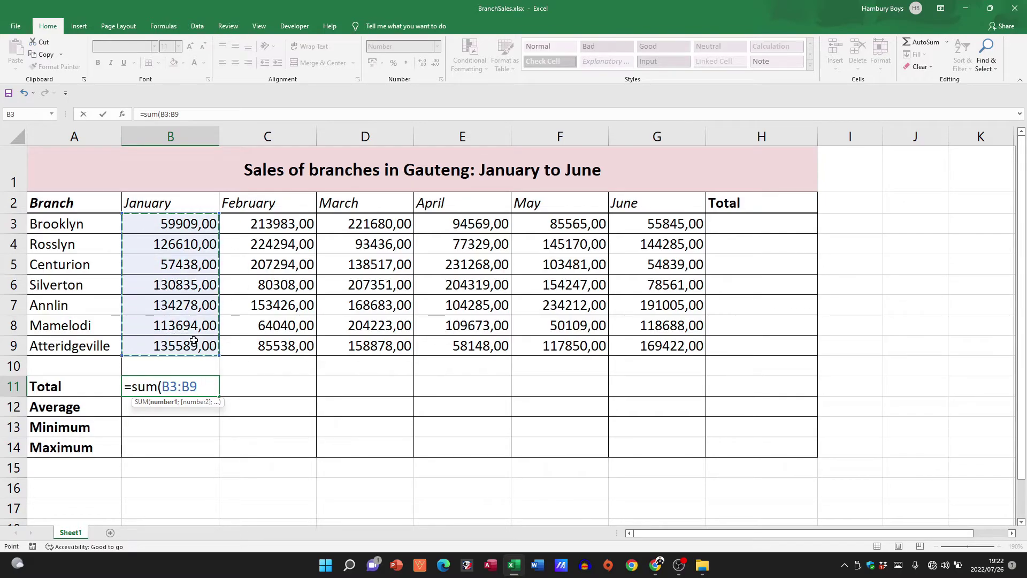
key("Return")
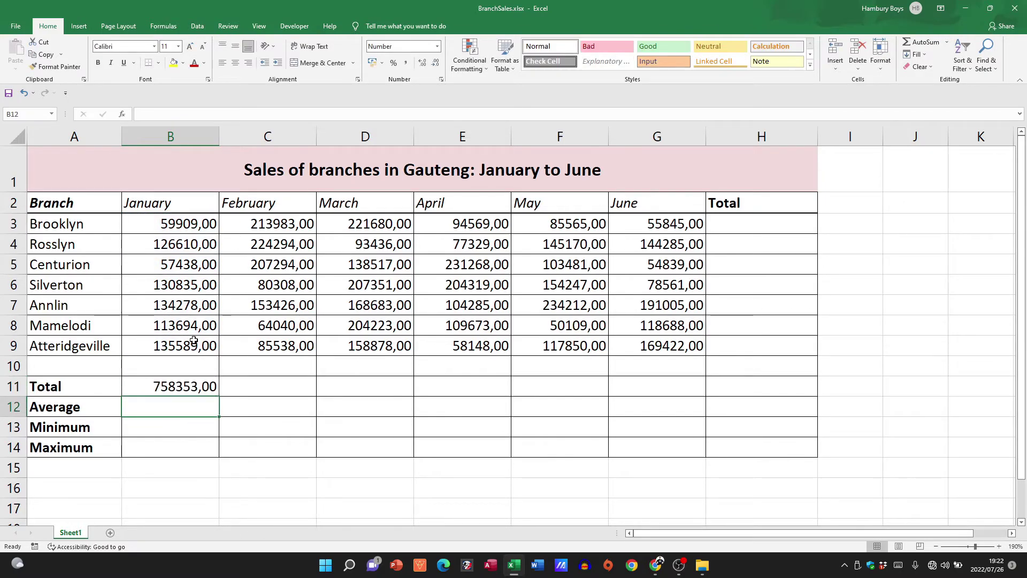
left_click(212, 386)
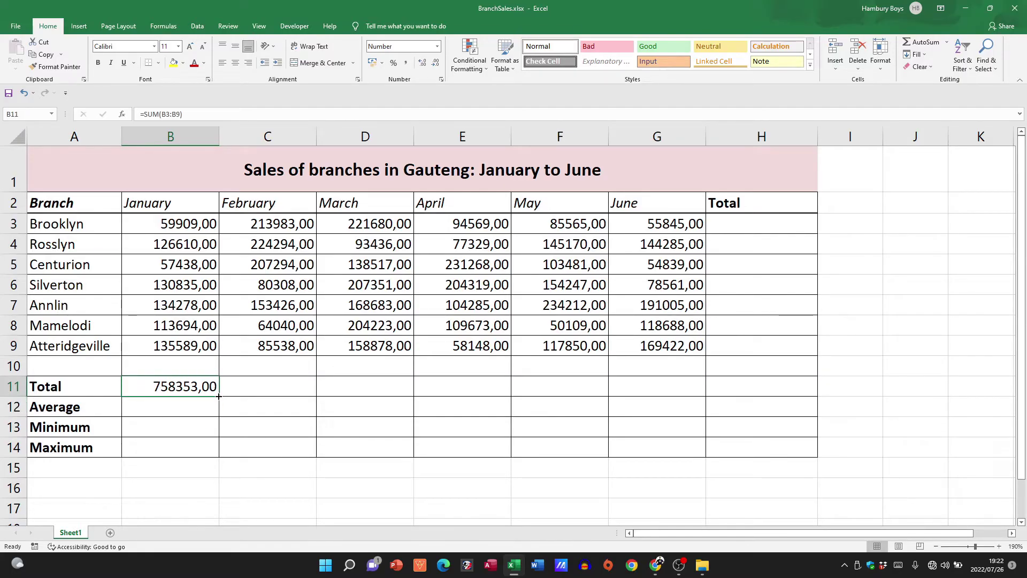
left_click_drag(219, 397, 663, 424)
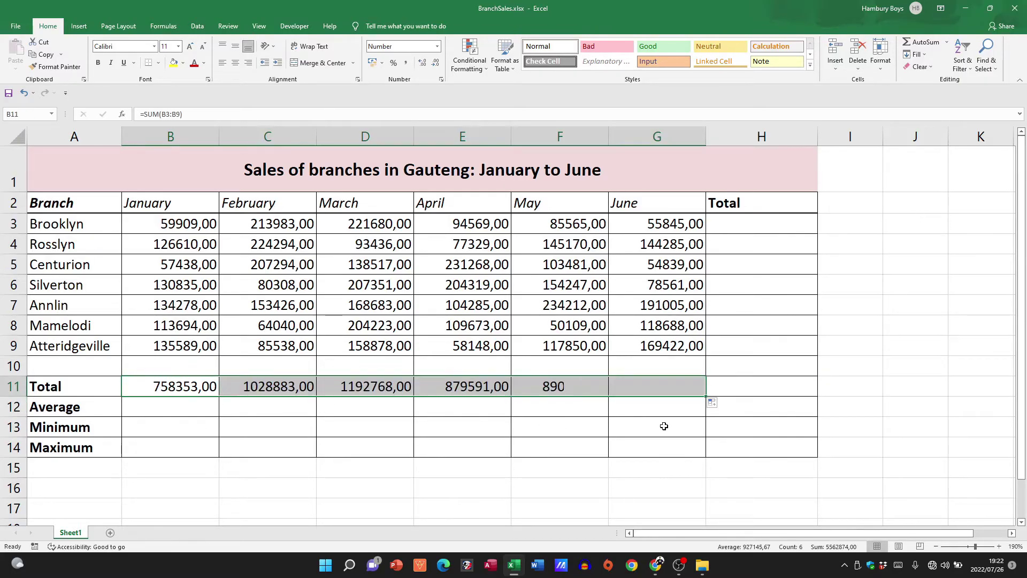
Calculate the January average in B12 with AVERAGE of B3:B9 and fill the formula across to G12.
left_click(185, 402)
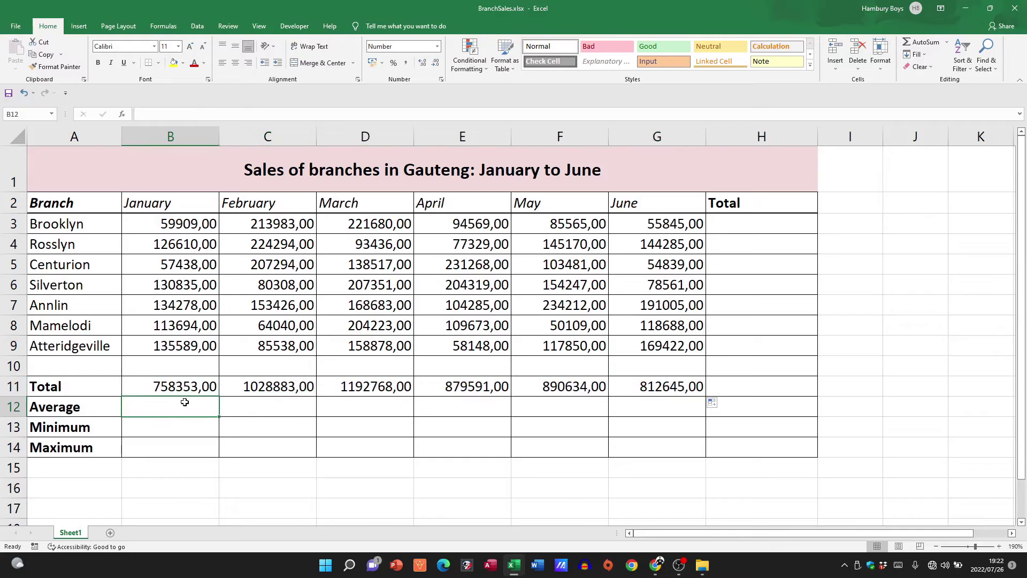
type("=averag")
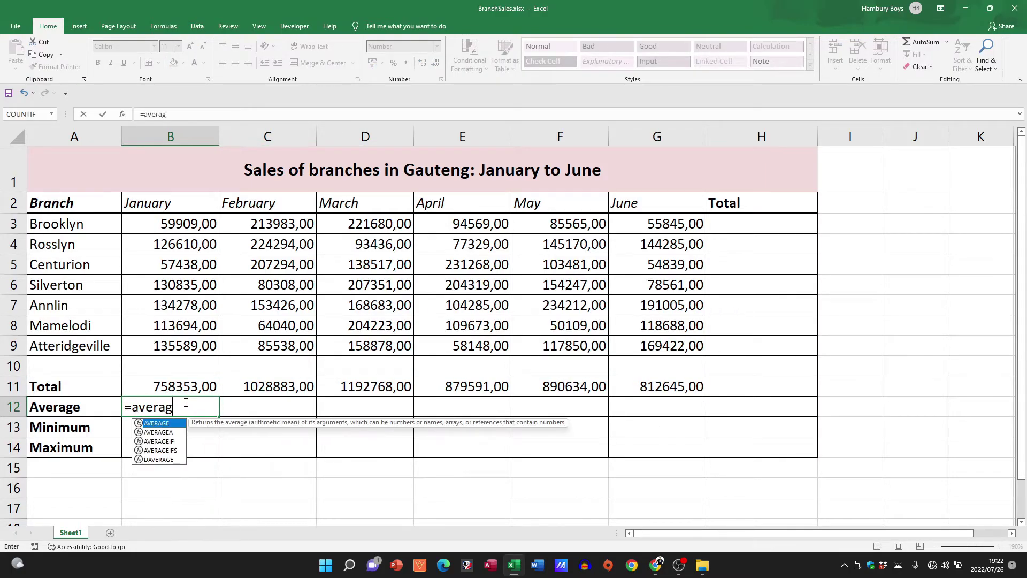
type("e(")
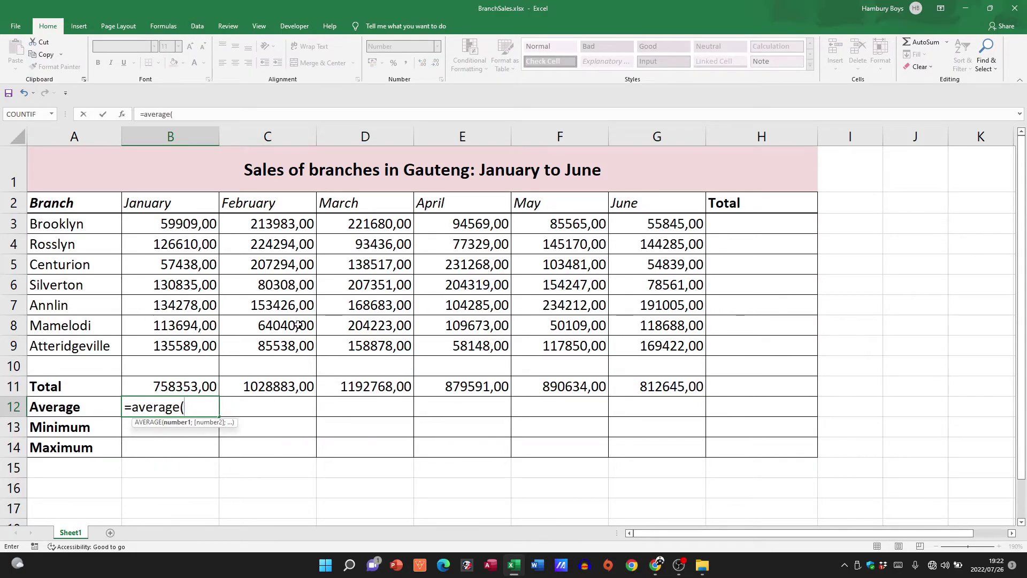
left_click_drag(206, 231, 192, 344)
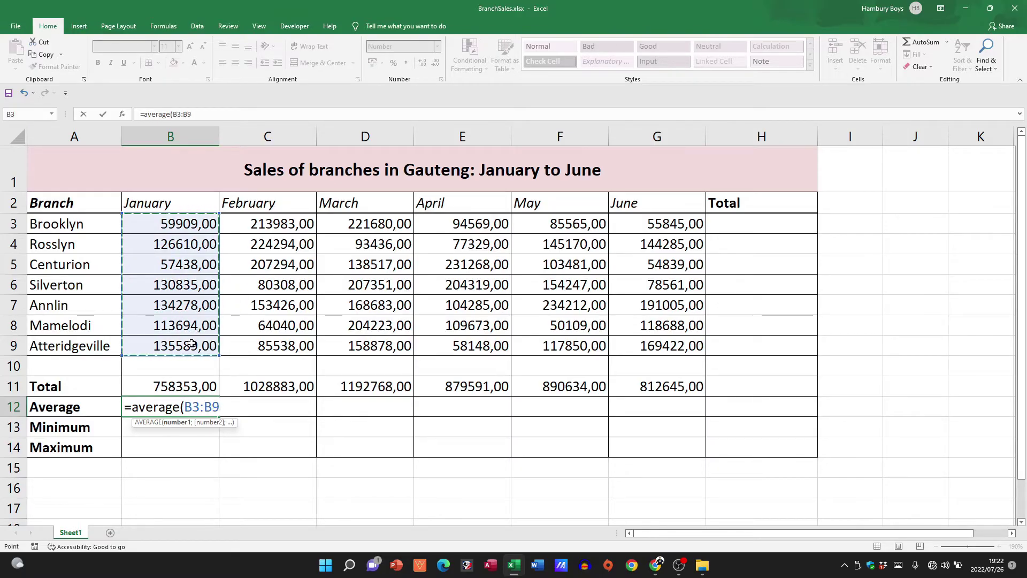
key("Return")
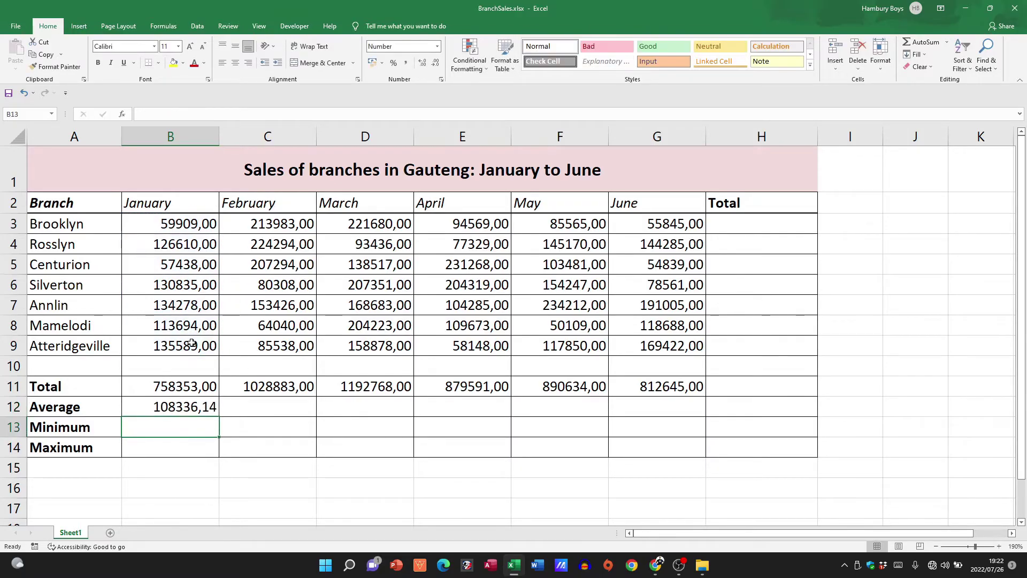
left_click(211, 407)
left_click_drag(219, 416, 661, 429)
Find the lowest January sales in B13 with a MIN formula over B3:B9.
left_click(152, 423)
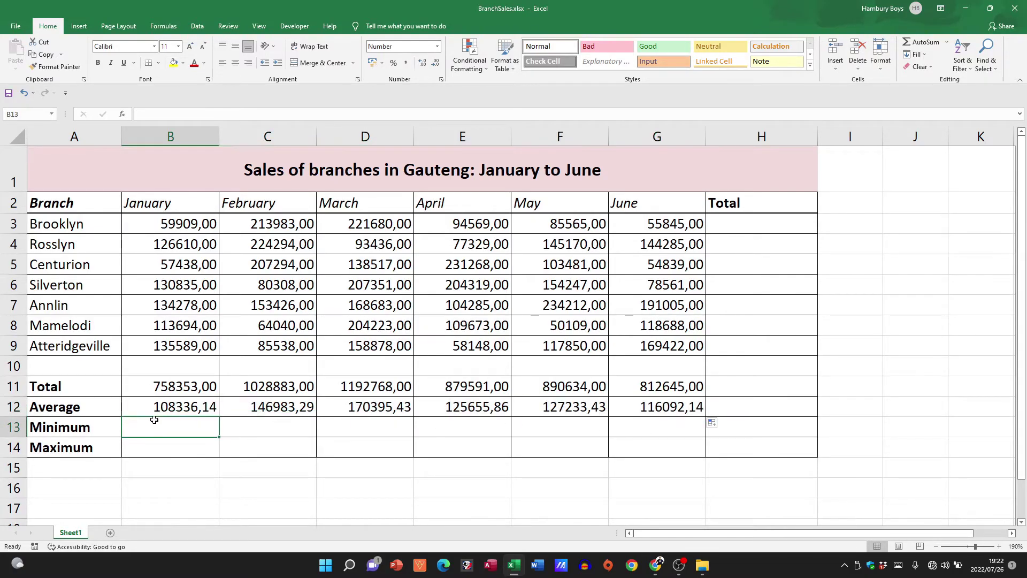
type("=min")
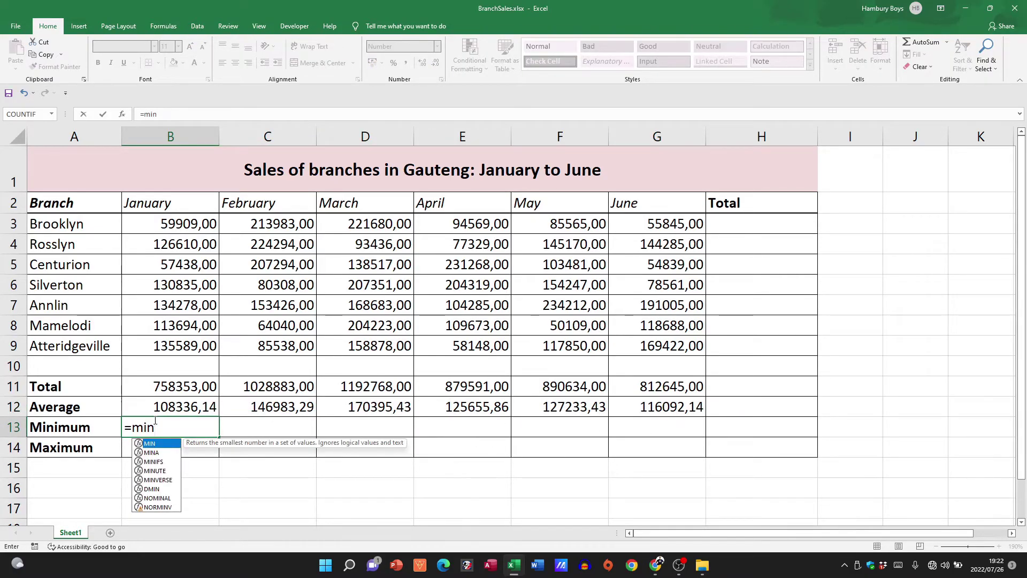
type("(")
left_click_drag(204, 223, 196, 338)
key("Return")
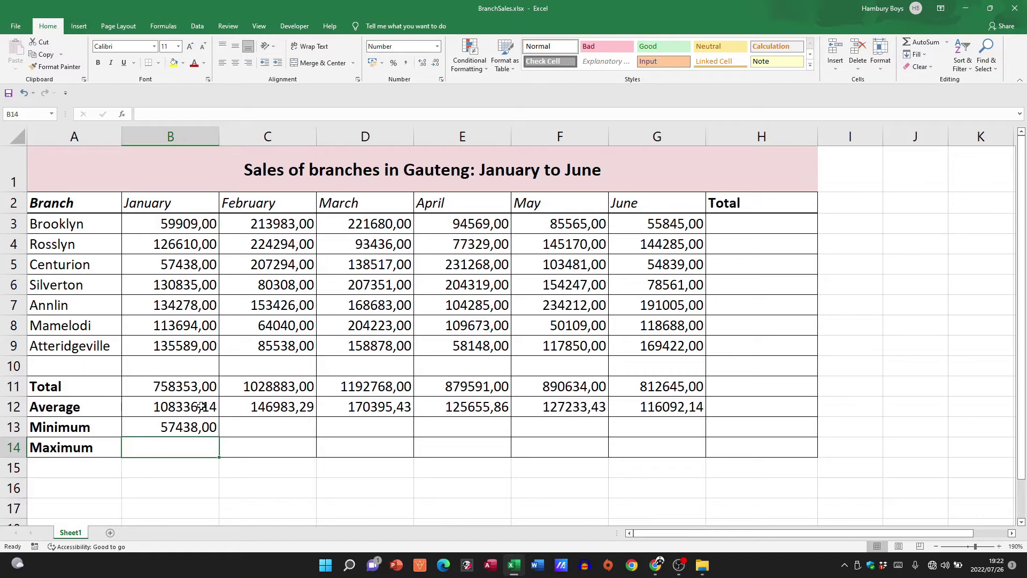
Find the highest January sales in B14 with a MAX formula over B3:B9.
type("=max(")
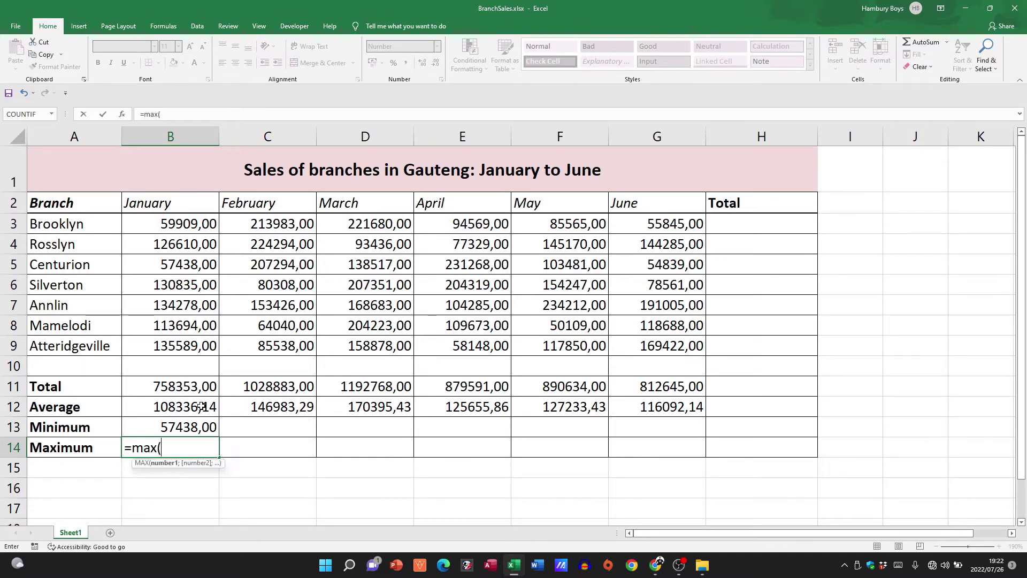
left_click_drag(205, 222, 205, 346)
key("Return")
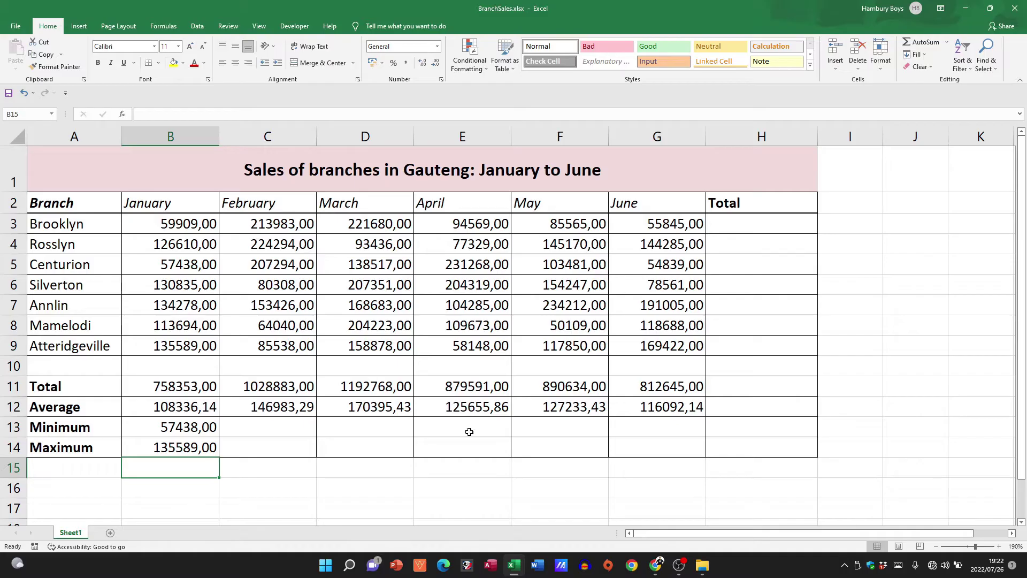
Examine the Number and Currency format options for the February heading without applying any.
left_click(285, 202)
right_click(284, 207)
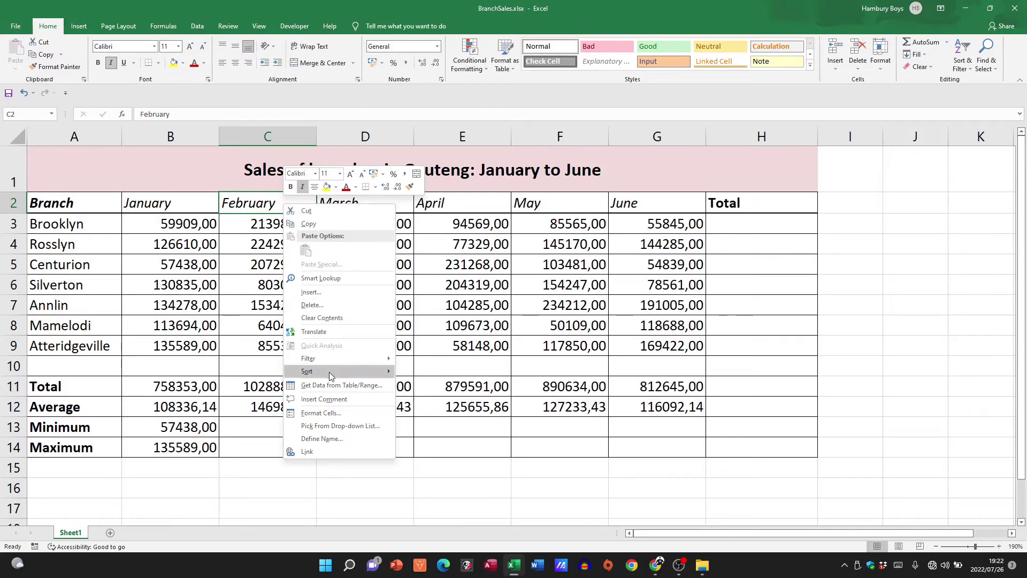
left_click(327, 411)
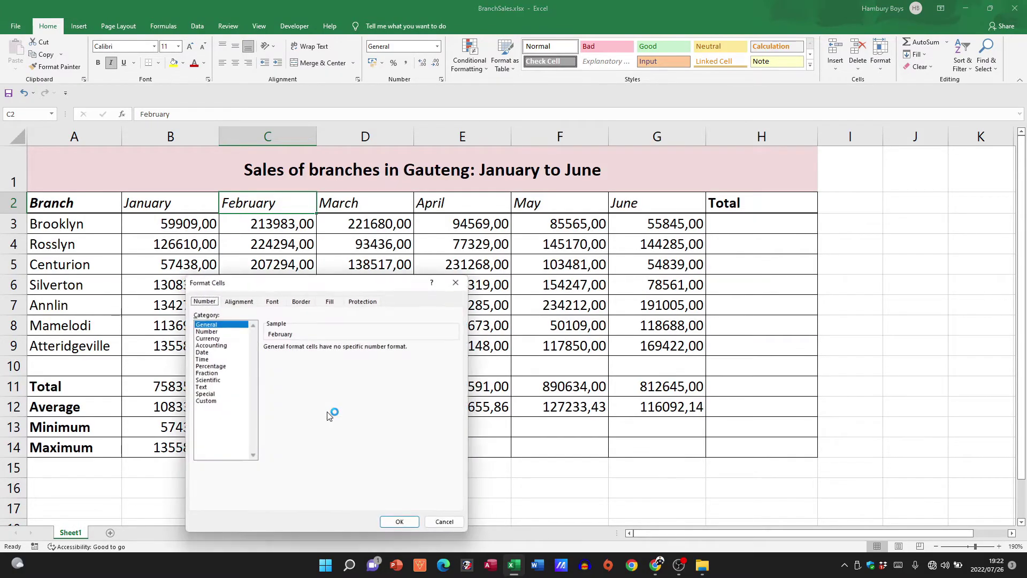
left_click_drag(296, 285, 481, 133)
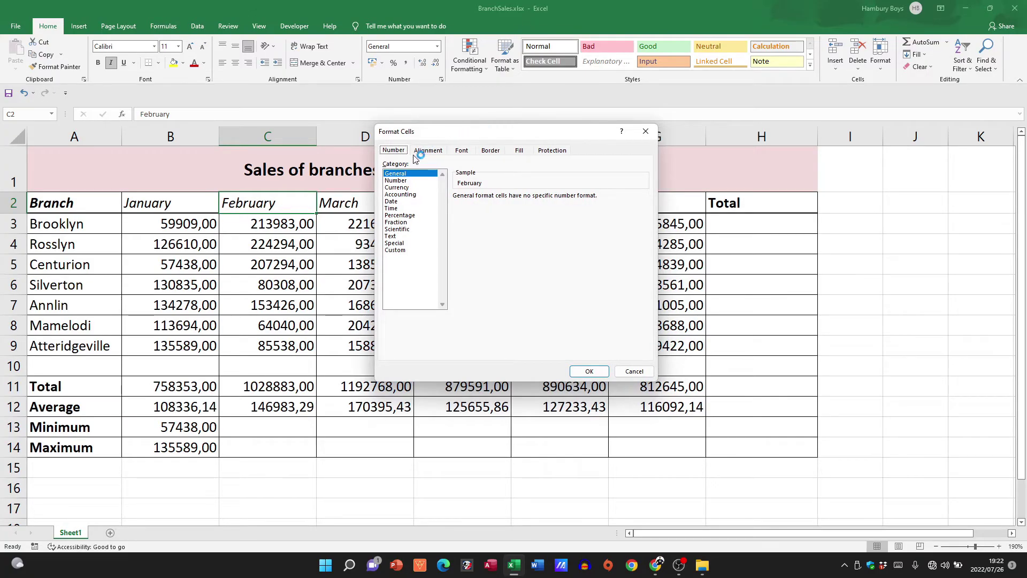
left_click(405, 182)
left_click(405, 188)
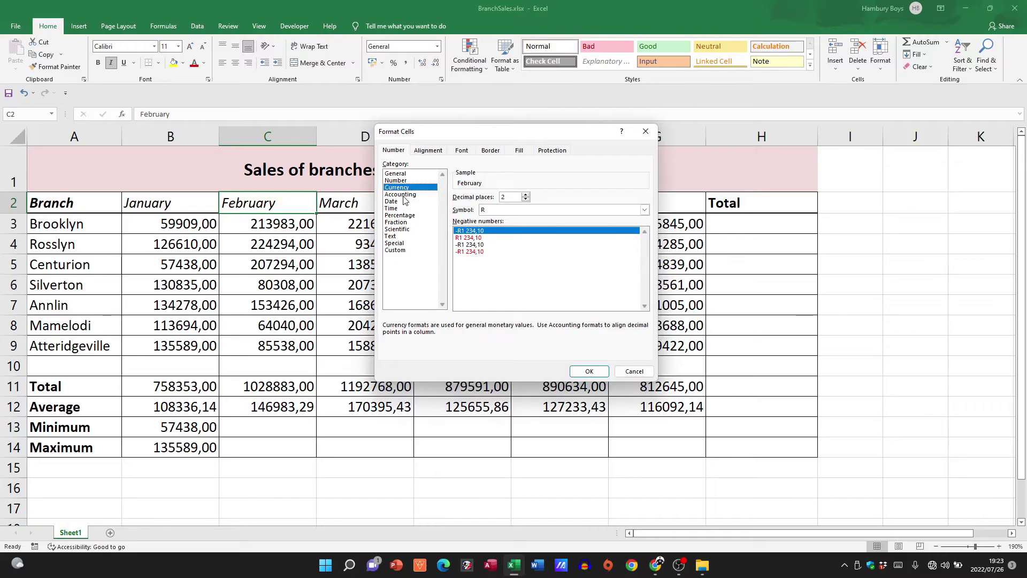
left_click(656, 137)
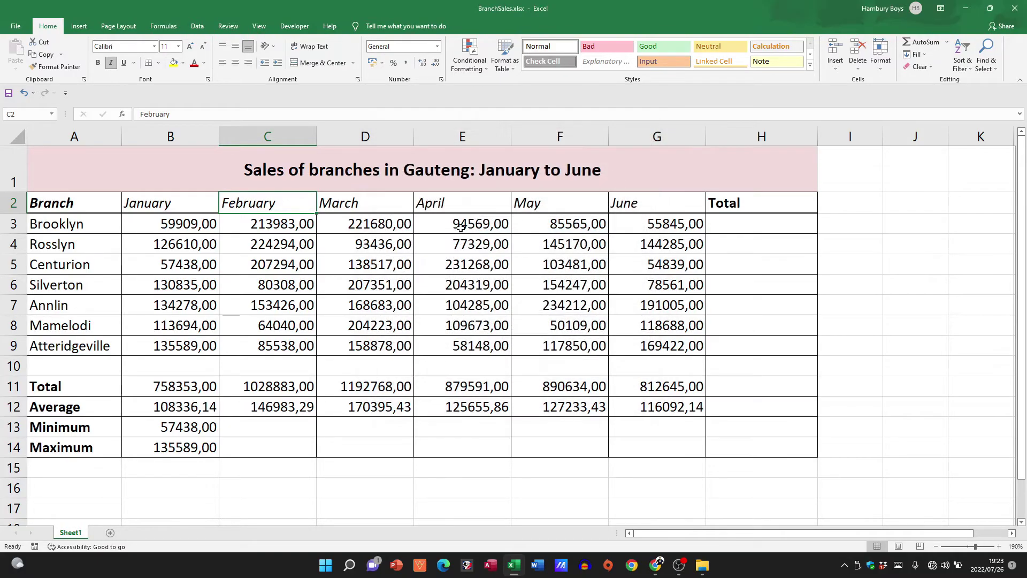
Choose a yellow background fill in the cell formatting of the month headings B2:G2.
left_click_drag(155, 203, 642, 202)
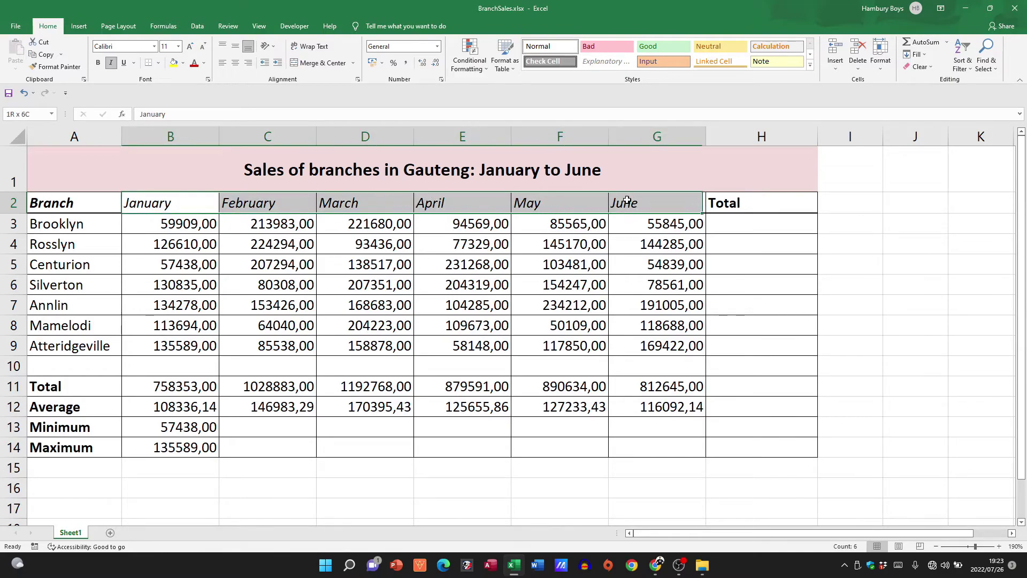
right_click(163, 204)
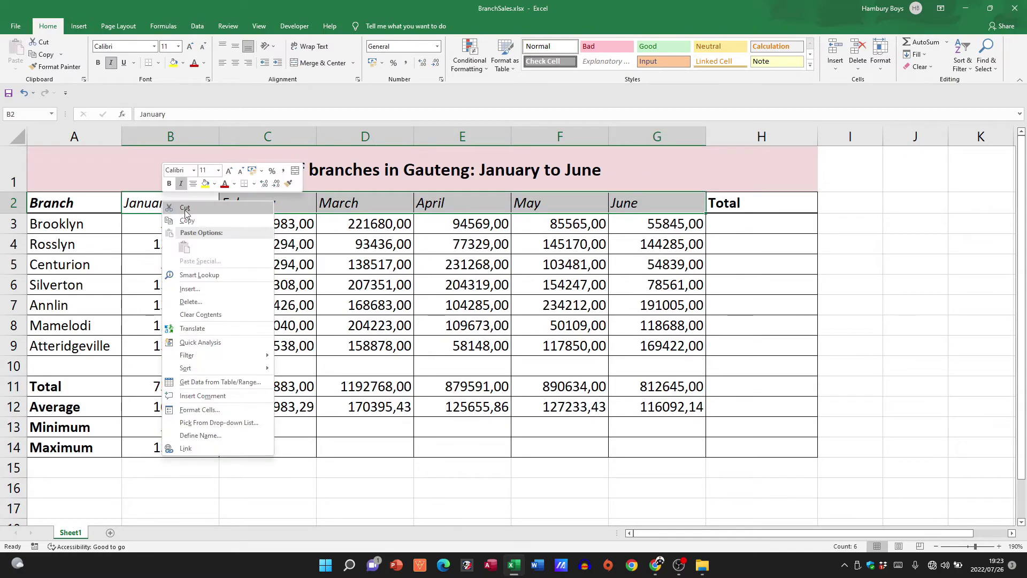
left_click(191, 410)
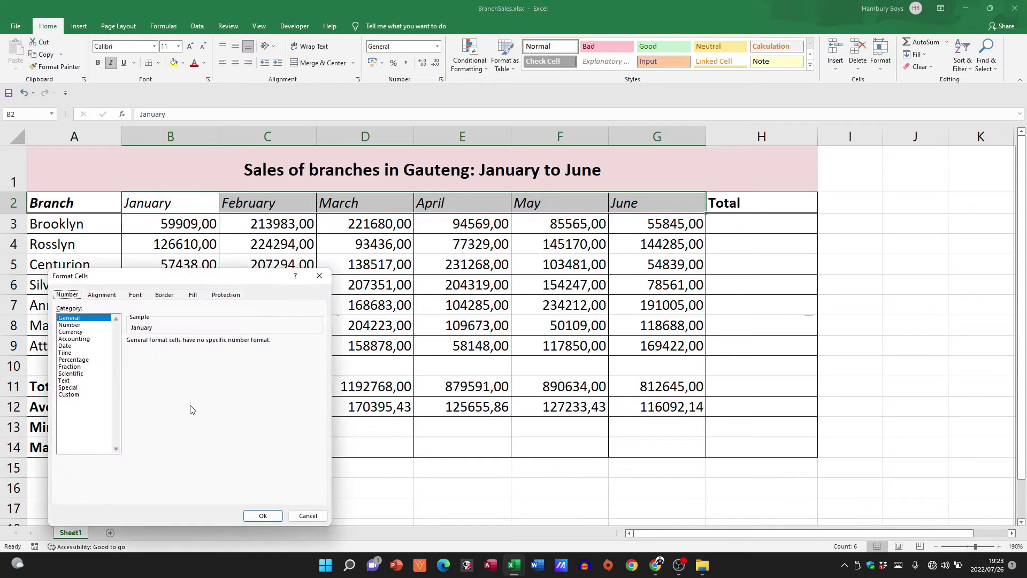
left_click_drag(188, 276, 459, 162)
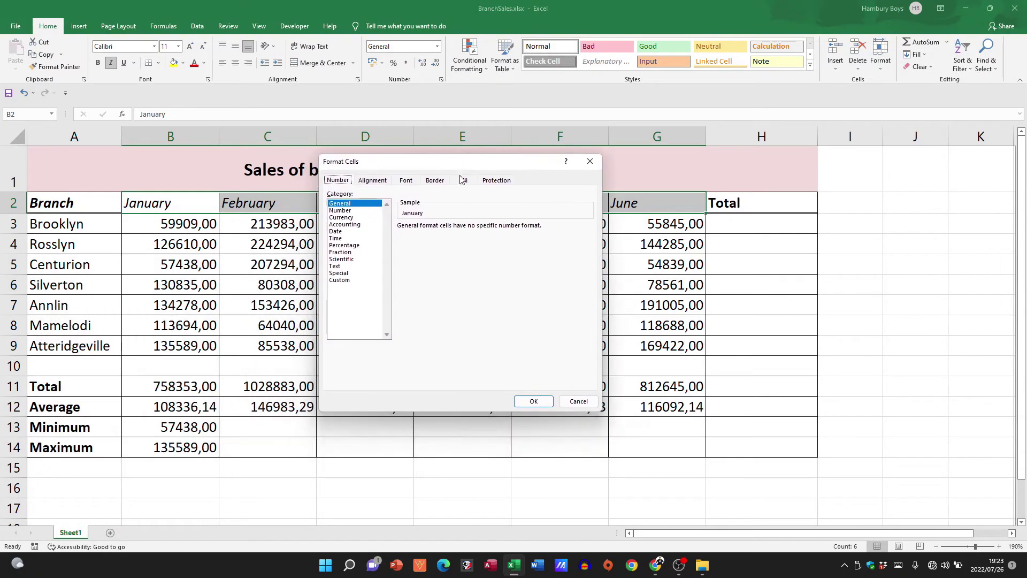
left_click(462, 180)
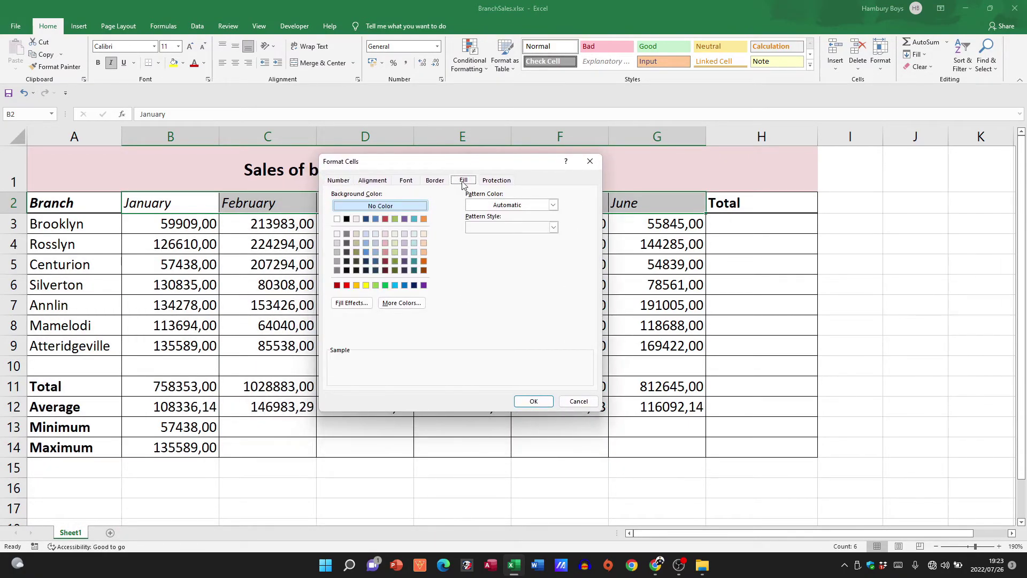
left_click(366, 285)
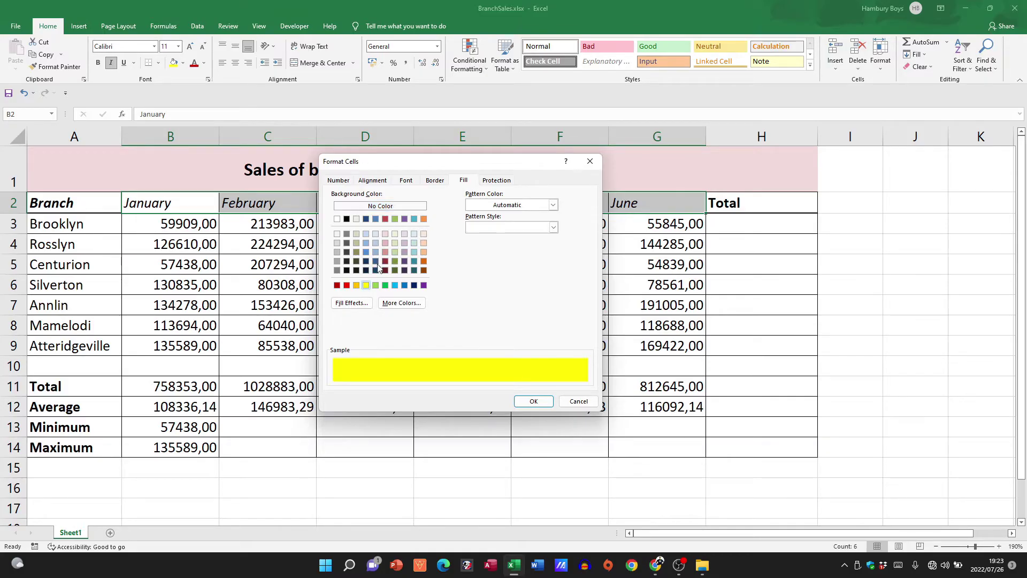
Give the month headings thick solid borders on all outer edges and between the cells.
left_click(434, 180)
left_click(390, 260)
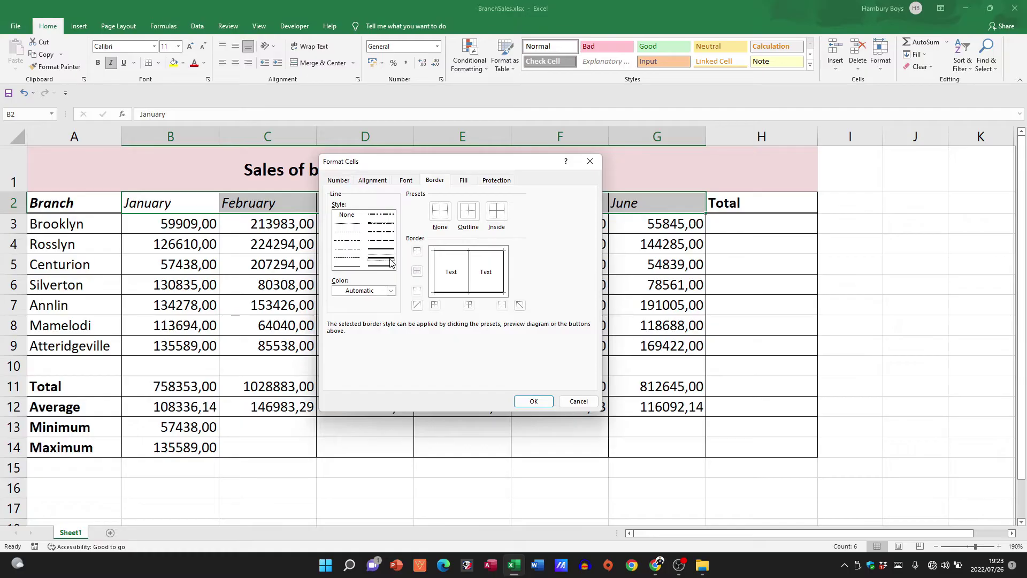
left_click(469, 284)
left_click(435, 276)
left_click(463, 253)
left_click(502, 265)
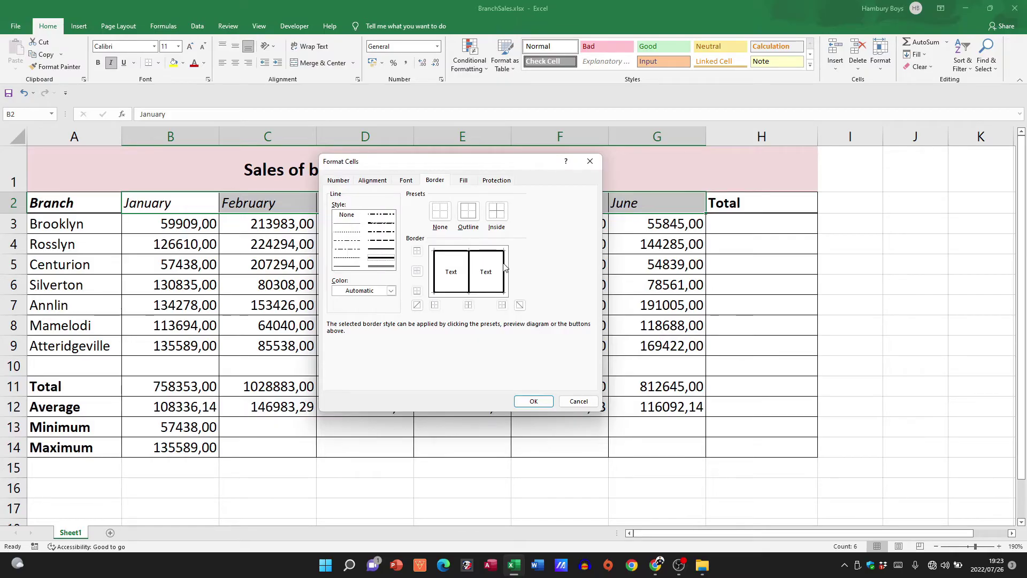
Set the font style of the month headings to bold italic.
left_click(406, 181)
left_click(498, 228)
left_click(499, 236)
Rotate the month headings' text to 45 degrees, turn on text wrapping and apply the cell formatting.
left_click(373, 182)
left_click_drag(581, 236, 574, 218)
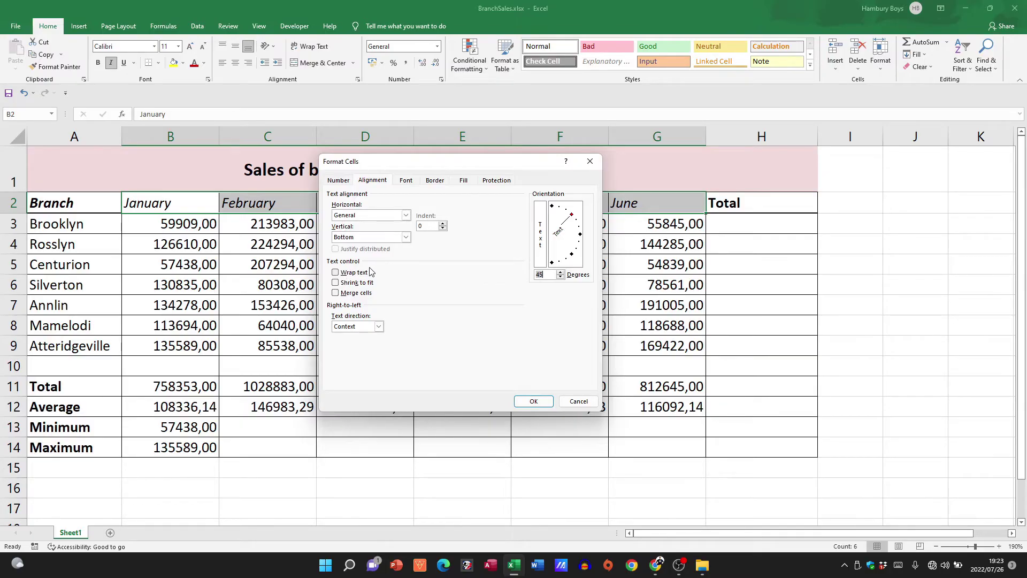
left_click(335, 272)
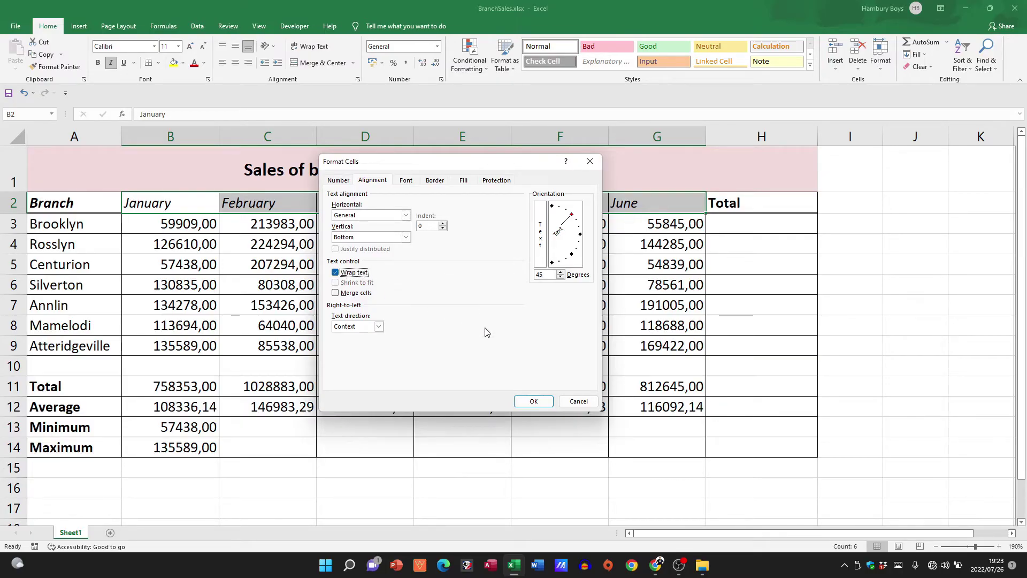
left_click(534, 402)
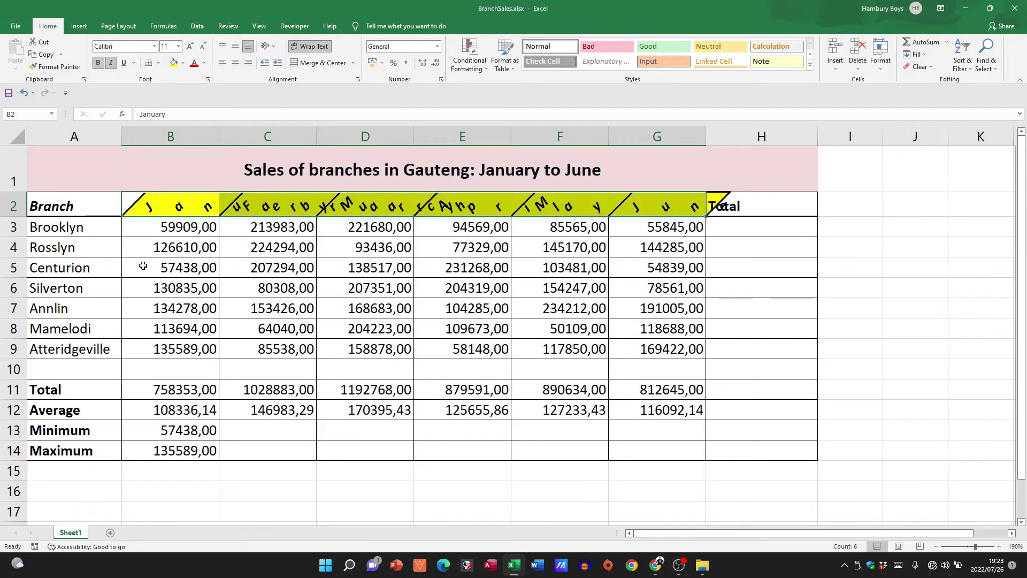
Increase the height of row 2 so the slanted month headings fit in full.
double_click(18, 217)
left_click_drag(18, 217, 10, 251)
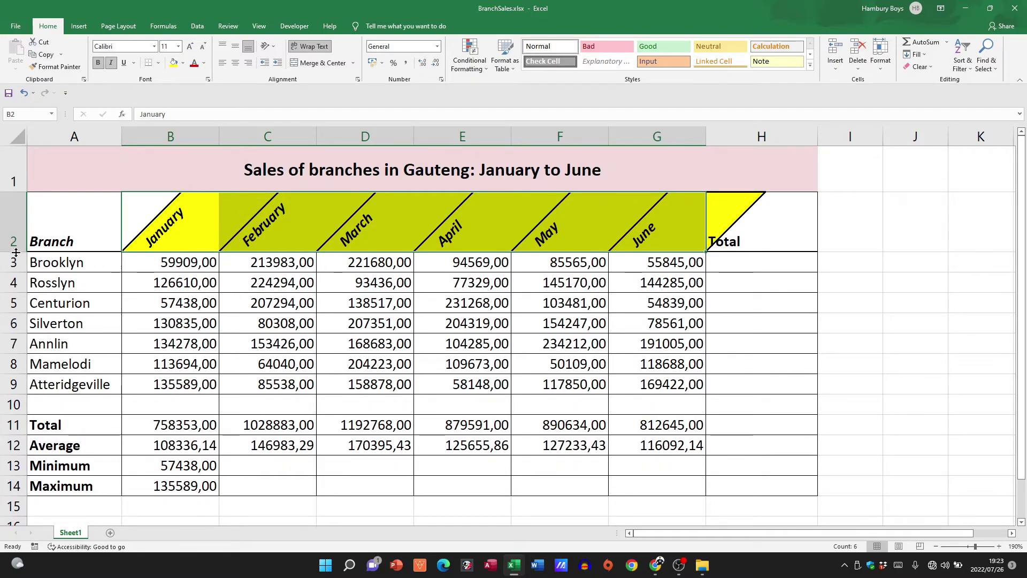
left_click(899, 287)
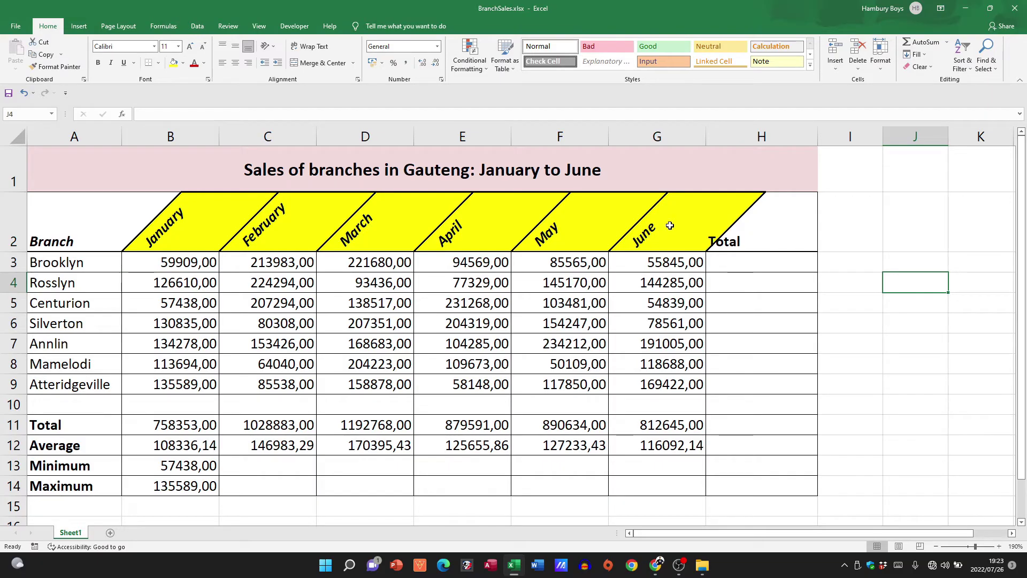
Review the text alignment, wrapping and rotation settings of the January heading without changing them.
right_click(190, 207)
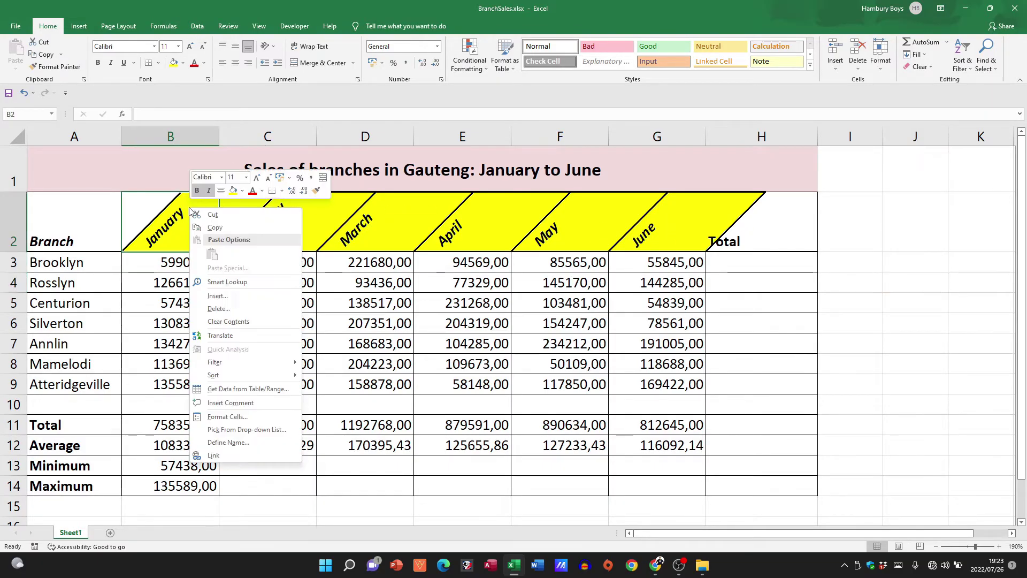
left_click(252, 417)
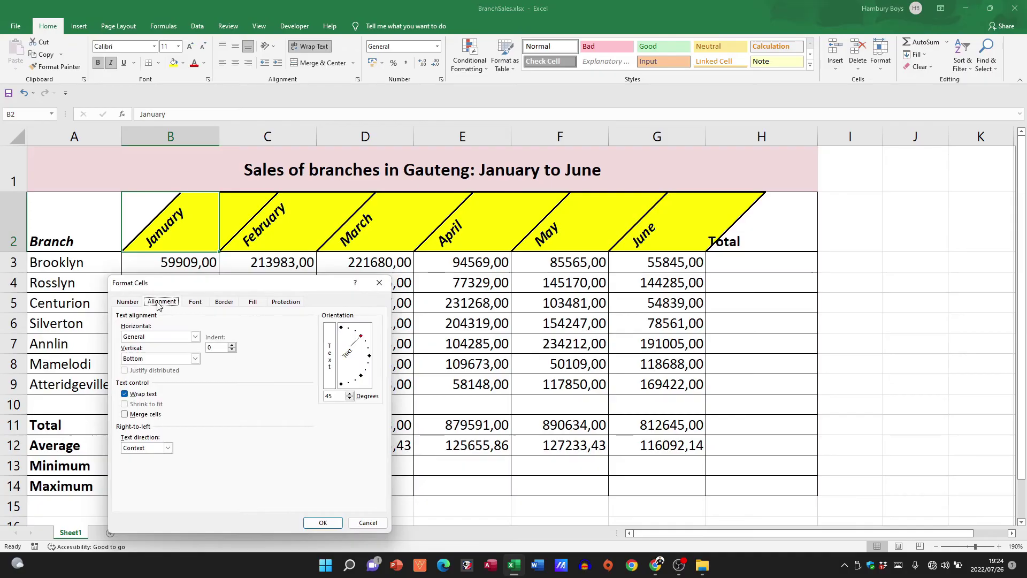
left_click_drag(236, 289, 434, 190)
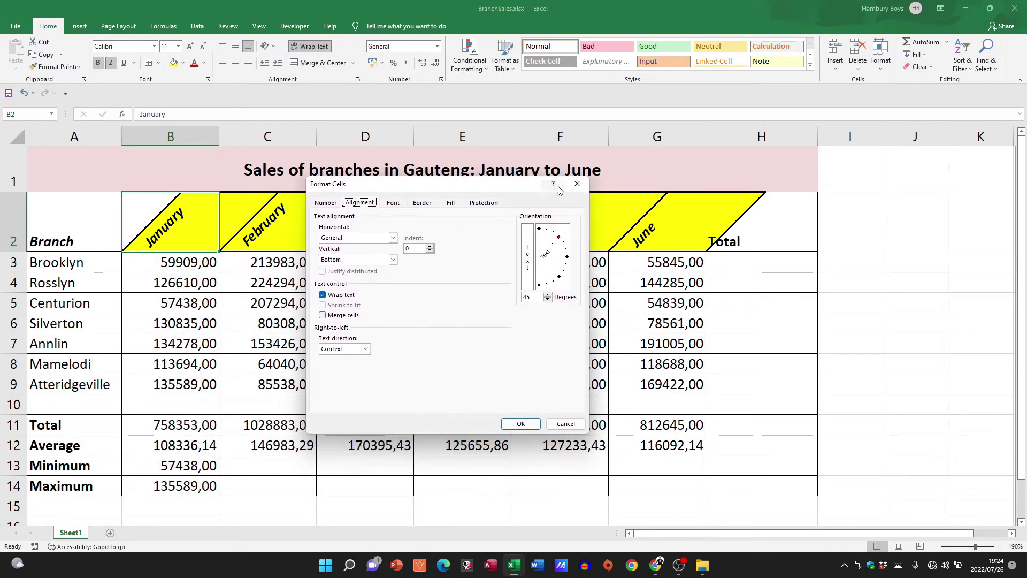
left_click(577, 183)
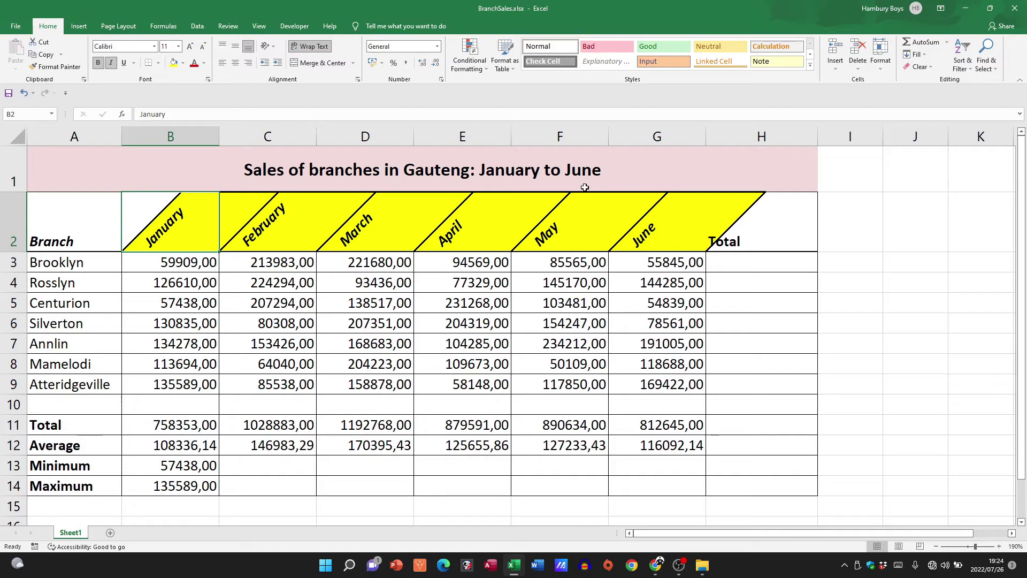
Format Brooklyn's April sales in E3 as Accounting, try Currency for comparison, and set the cell back to Accounting.
left_click(464, 264)
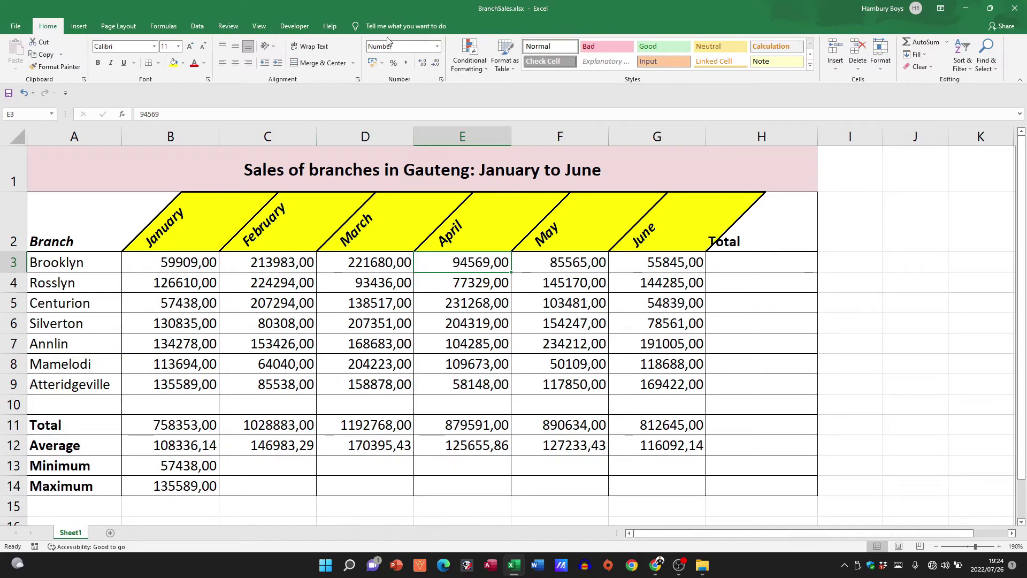
left_click(372, 63)
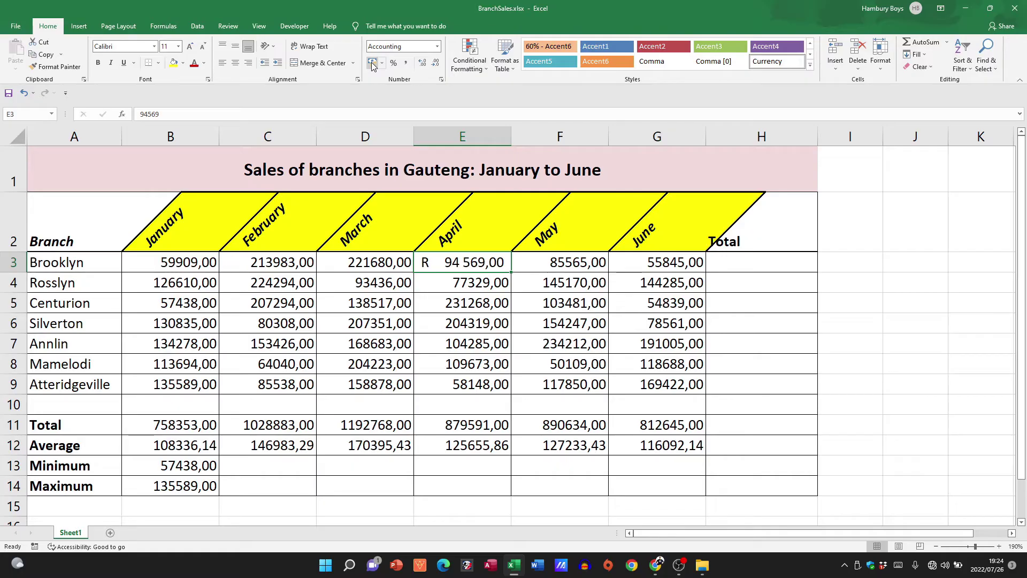
left_click(438, 47)
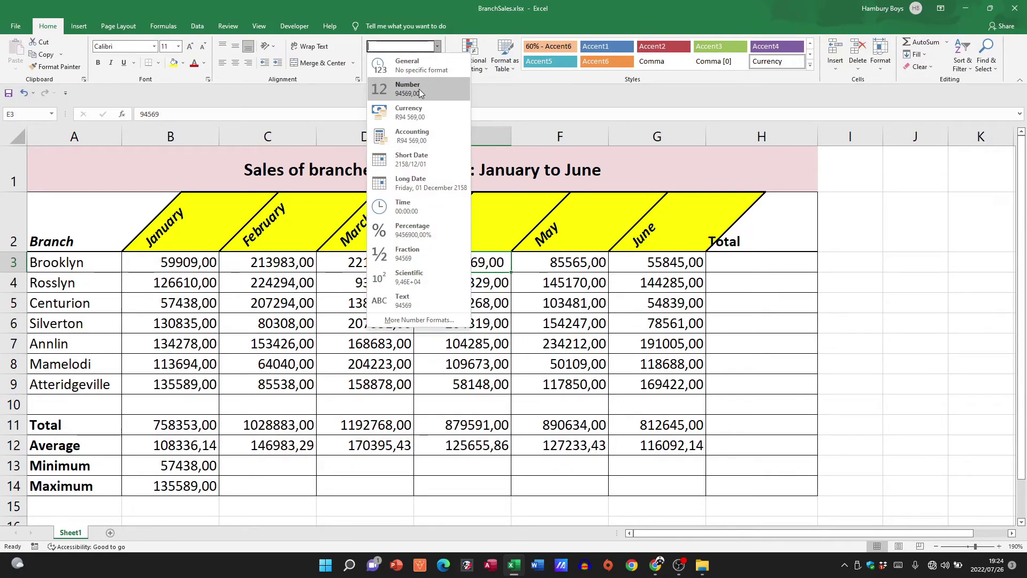
left_click(416, 136)
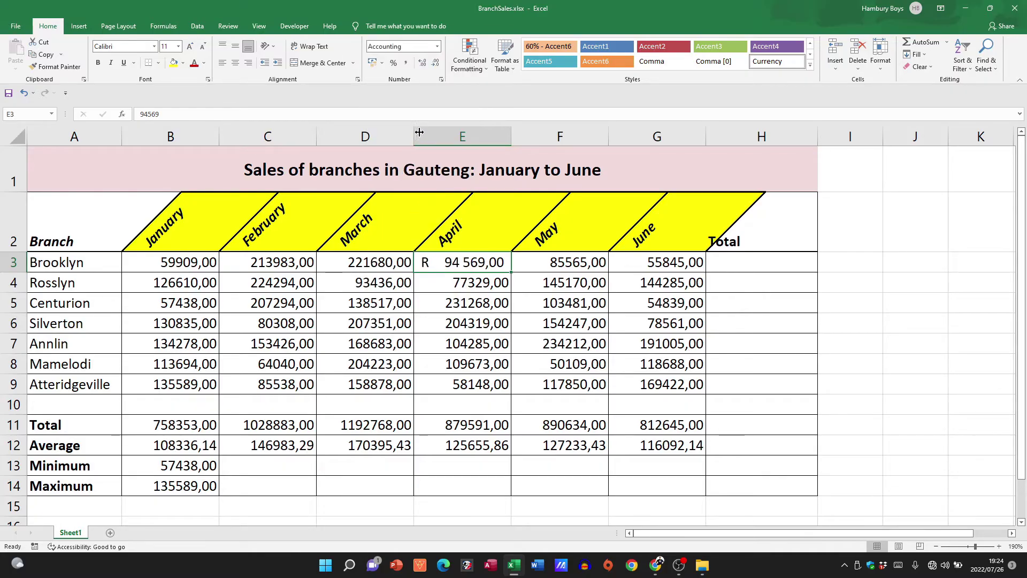
left_click(438, 47)
left_click(415, 112)
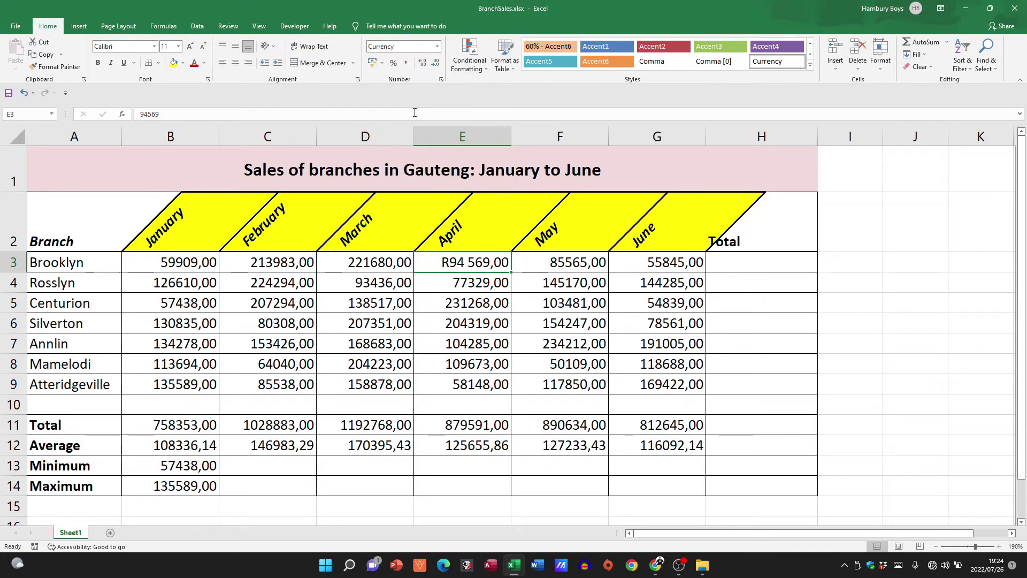
left_click(438, 46)
left_click(417, 133)
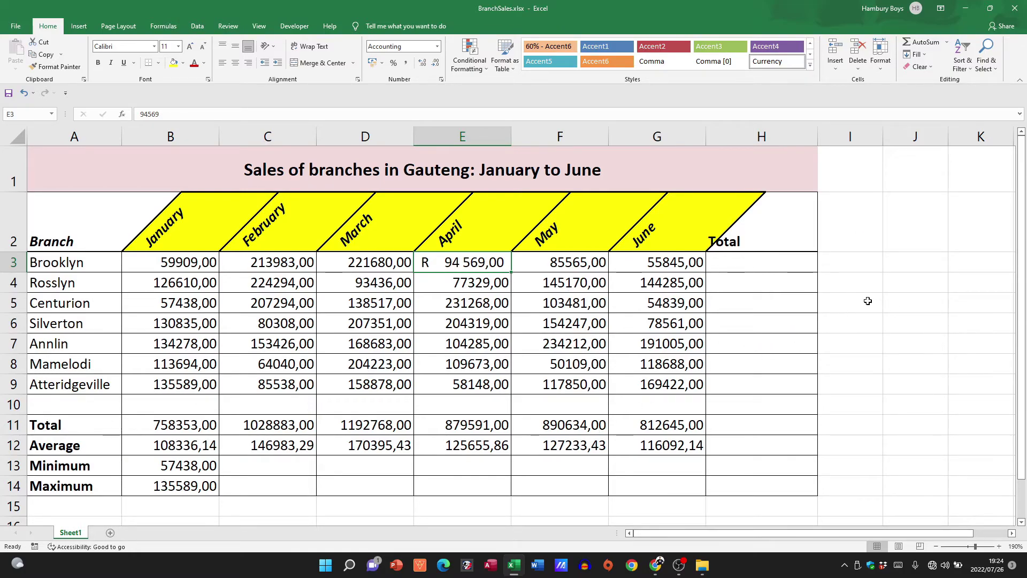
Enter the date 25 july 2022 in cell J5.
scroll(867, 300, "right", 1)
left_click(821, 299)
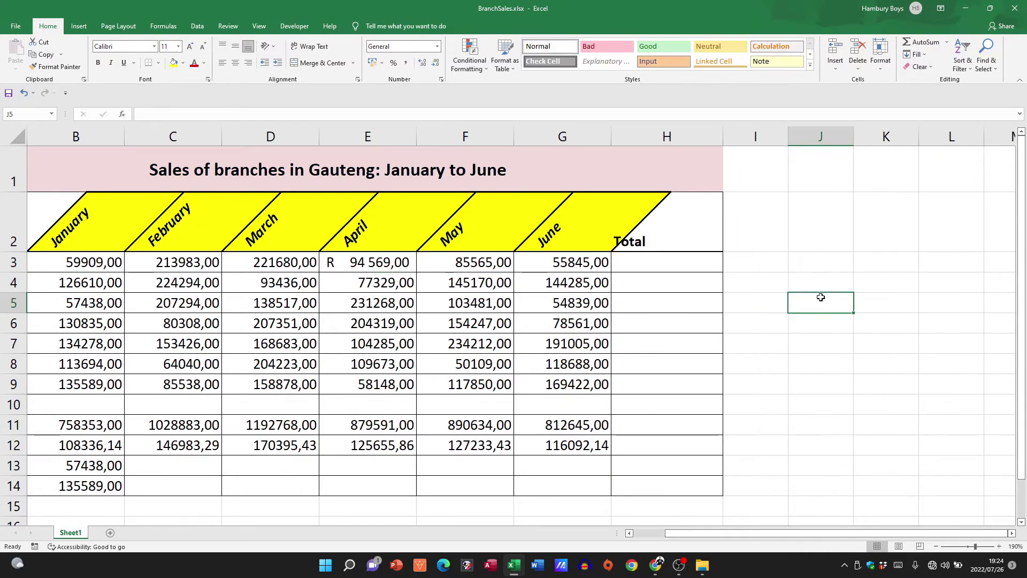
type("25 july 2022")
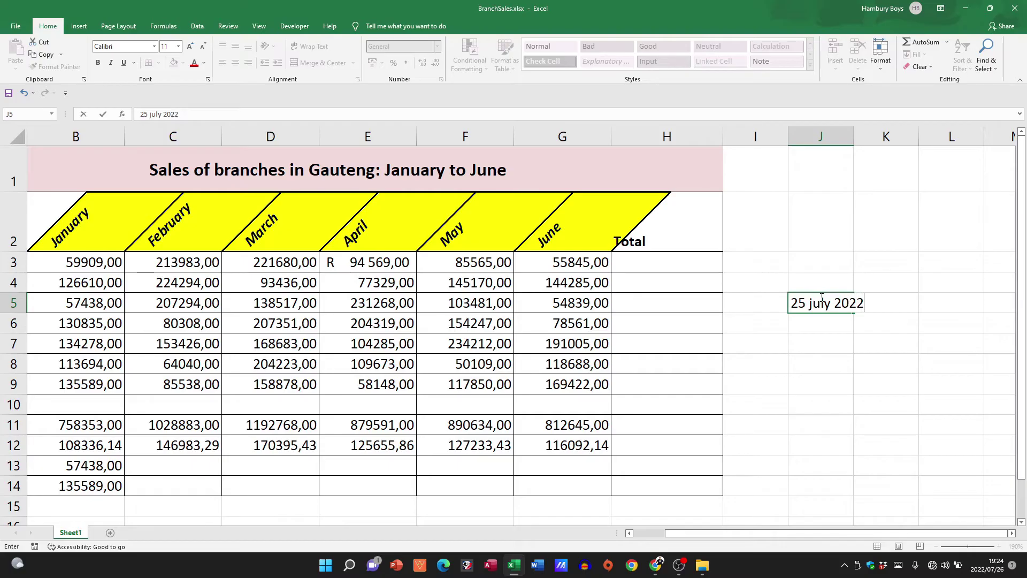
key("Return")
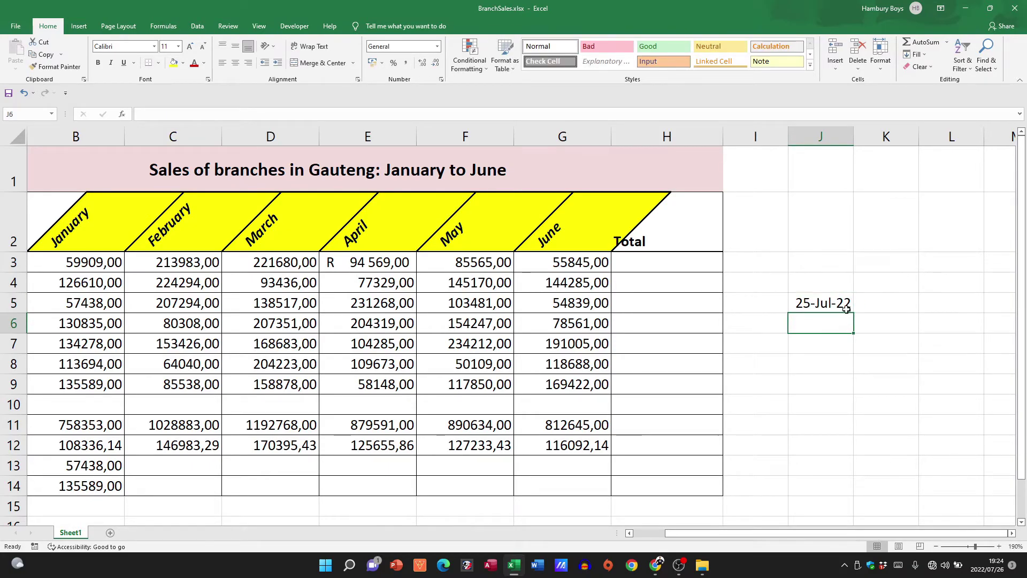
Format the date in J5 with the Date type shown as "14 March 2012".
right_click(846, 307)
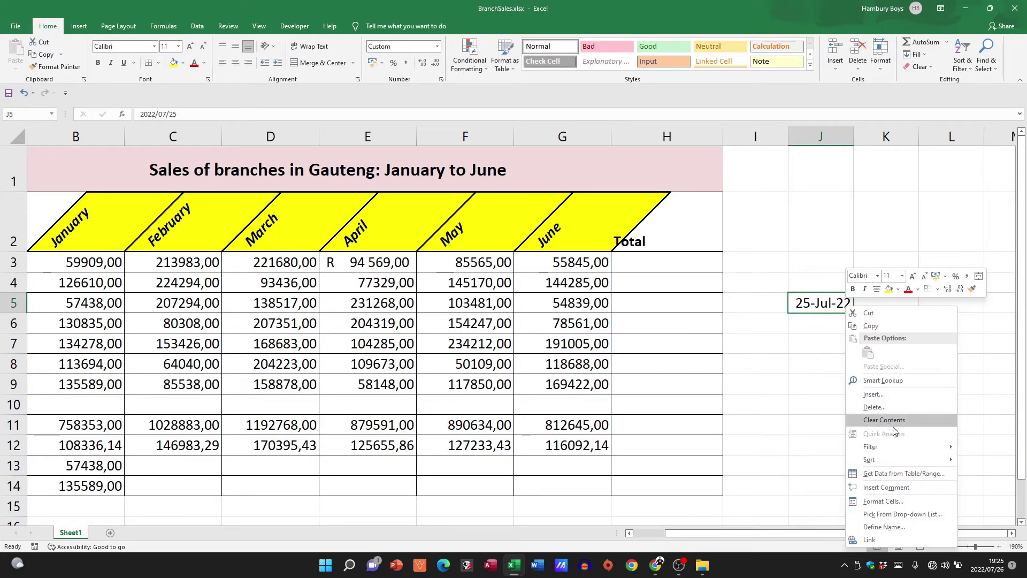
left_click(888, 502)
left_click_drag(909, 234, 481, 169)
left_click(402, 186)
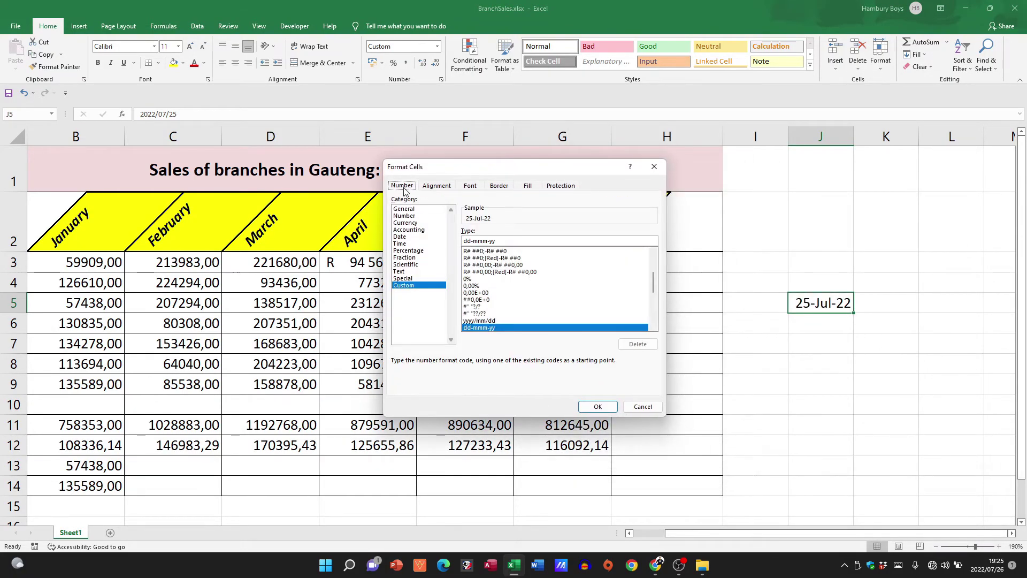
left_click(412, 237)
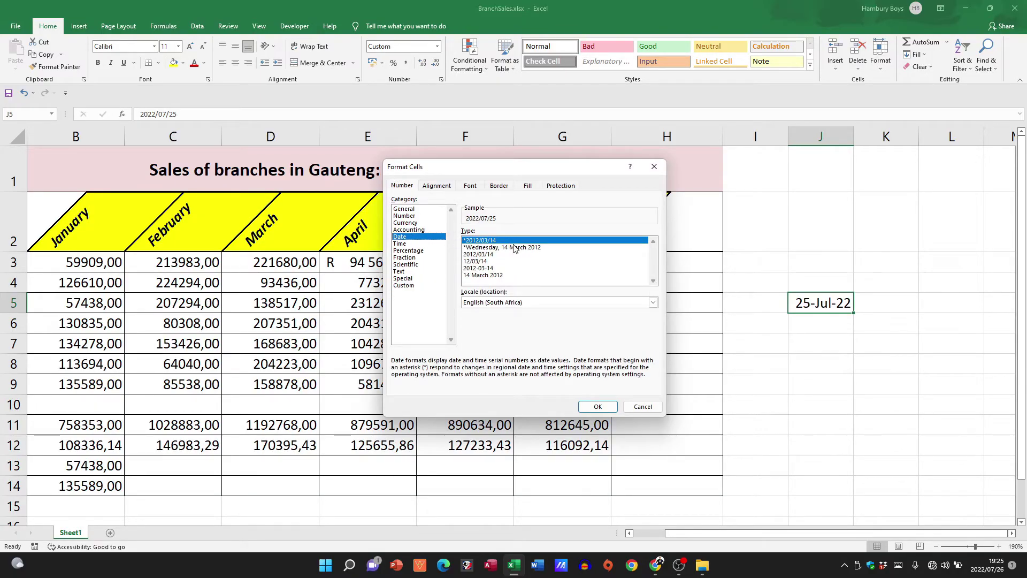
left_click(514, 247)
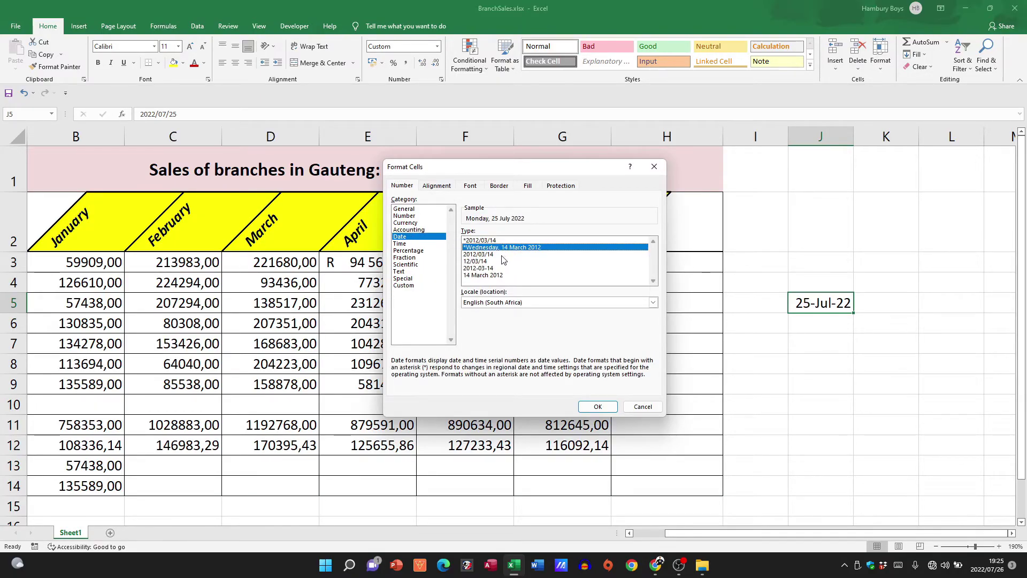
left_click(503, 275)
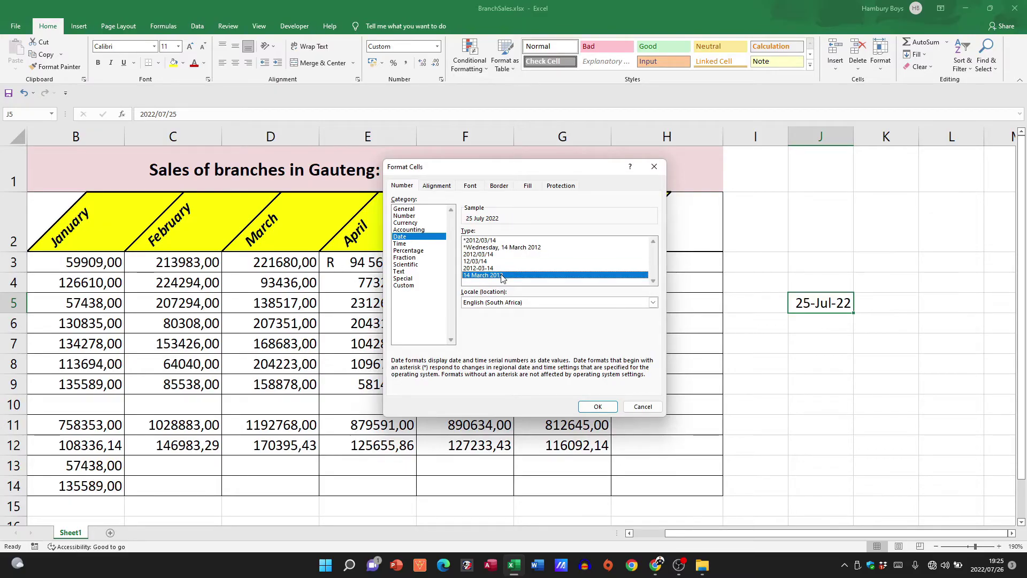
left_click(602, 410)
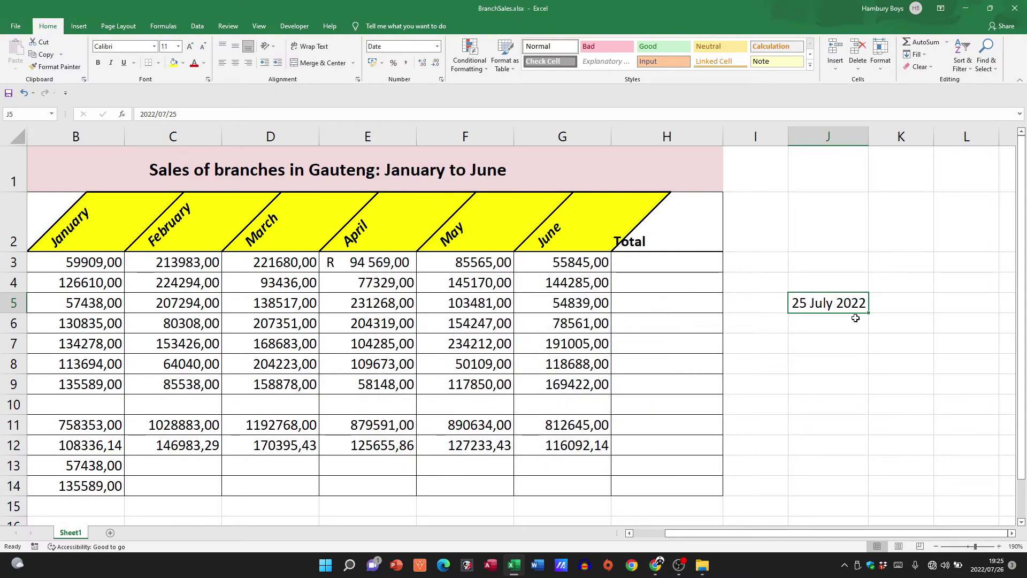
Examine the custom number format code behind the date in J5 and leave it as it is.
right_click(832, 303)
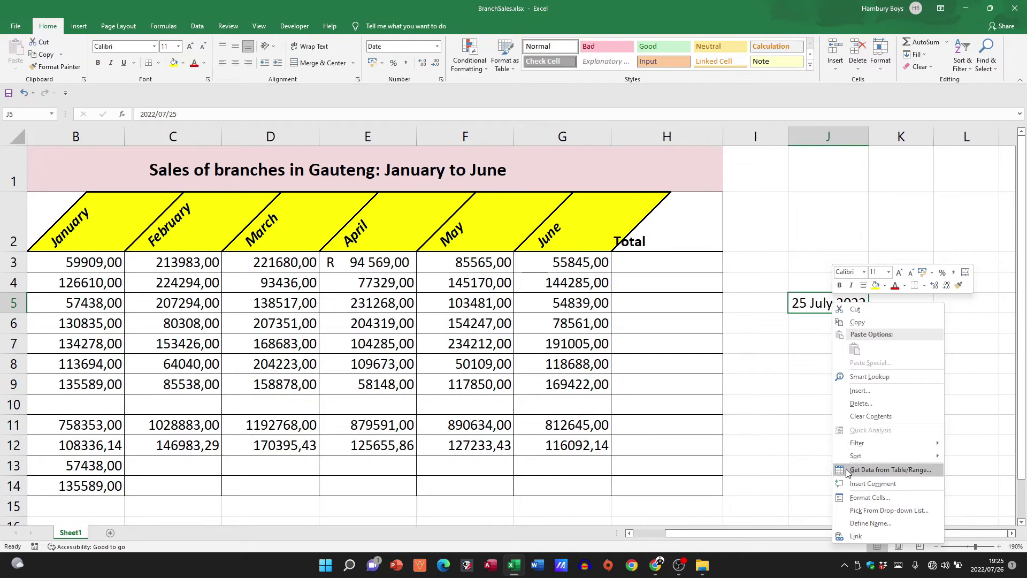
left_click(851, 497)
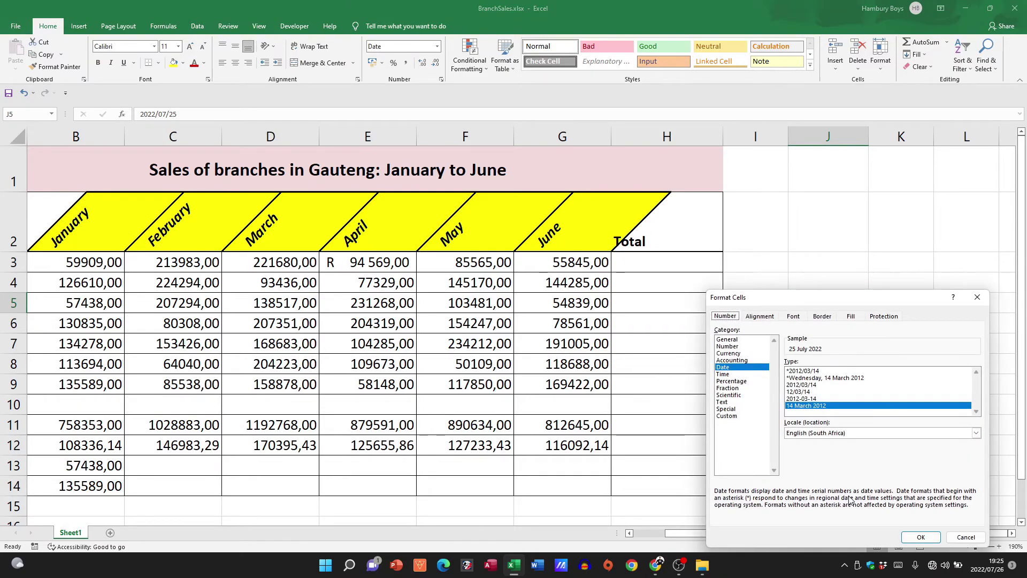
left_click(727, 417)
left_click_drag(778, 302, 394, 226)
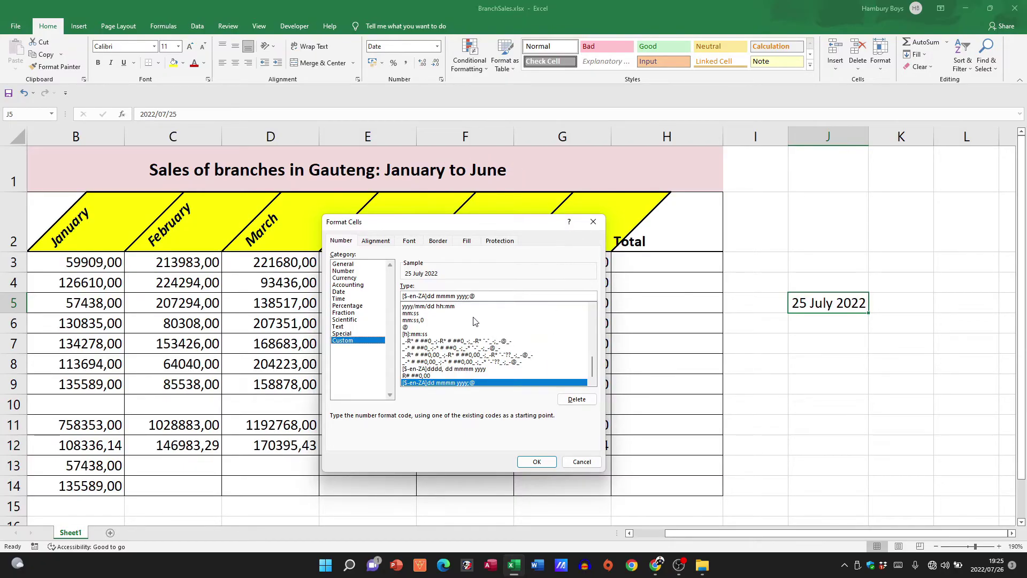
left_click_drag(486, 298, 384, 285)
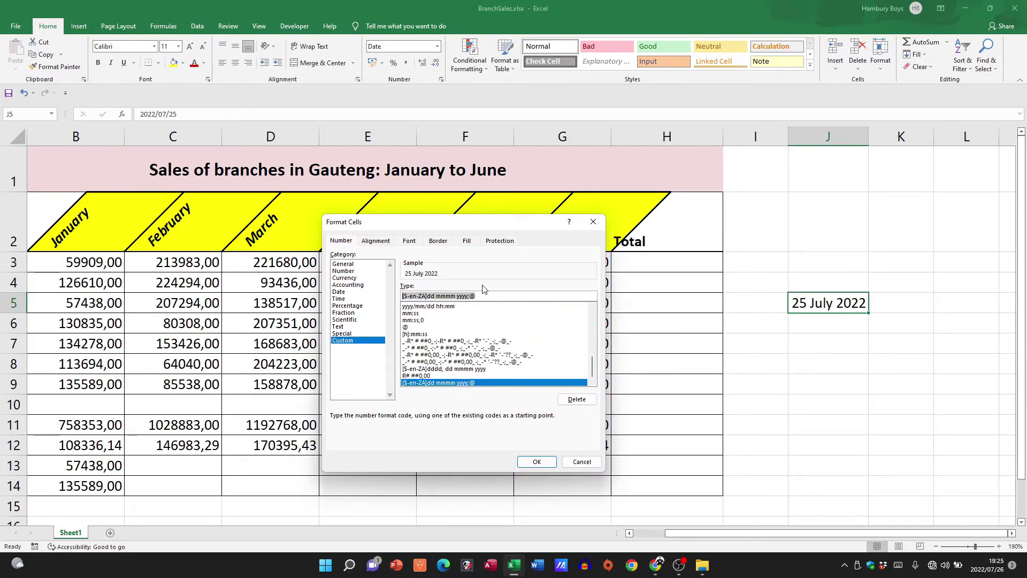
left_click(576, 463)
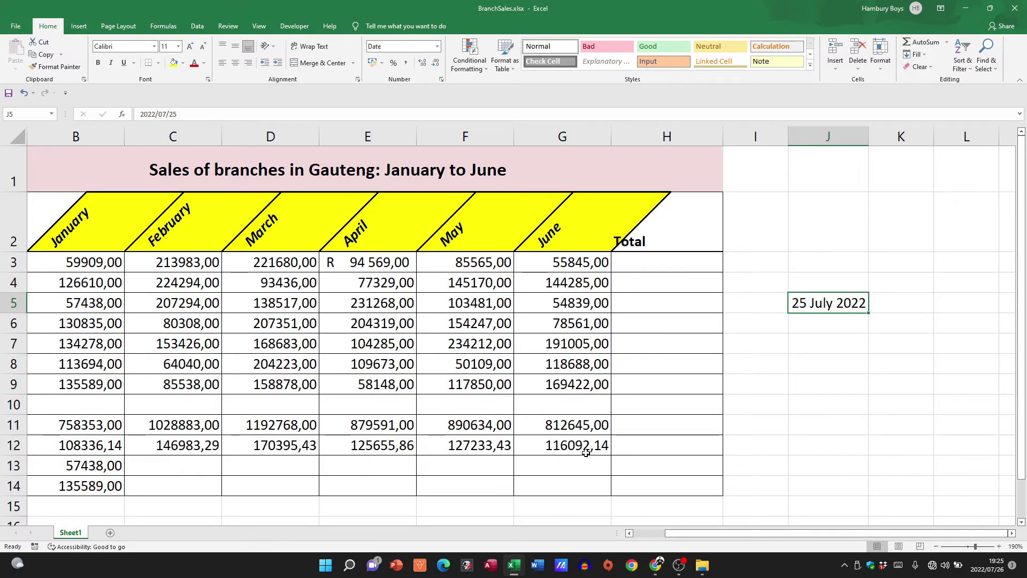
Close the BranchSales workbook and go to the 4_2 DATA folder in File Explorer.
left_click(1021, 12)
left_click(515, 294)
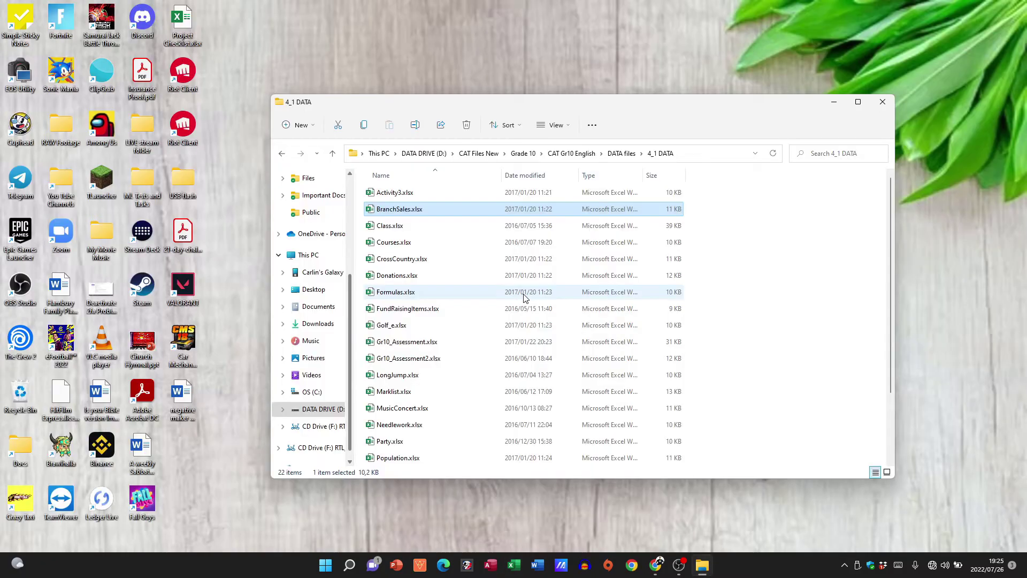
left_click(282, 153)
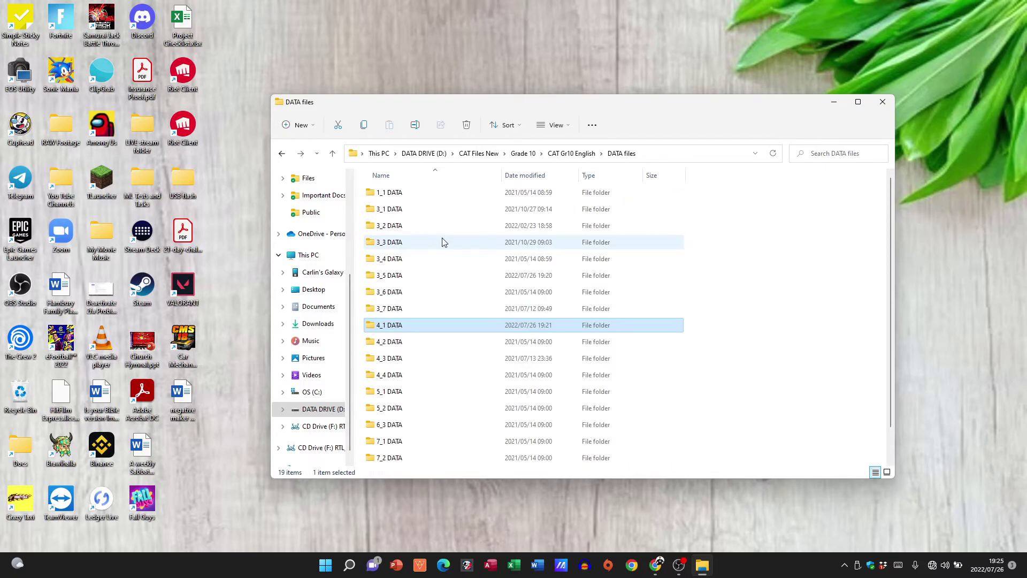
left_click(414, 348)
double_click(396, 347)
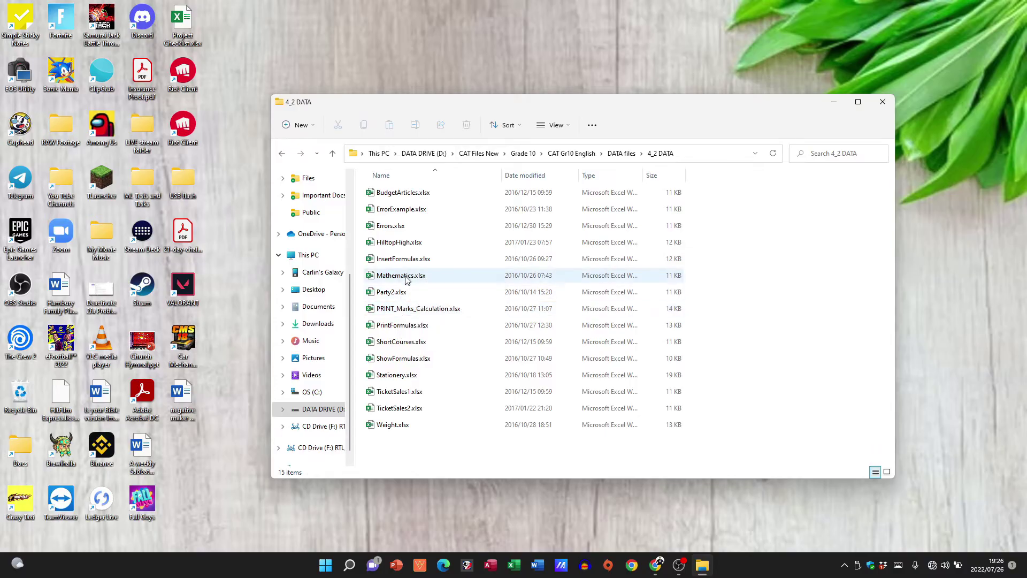
Open the Stationery.xlsx workbook in Excel.
left_click(397, 377)
double_click(397, 376)
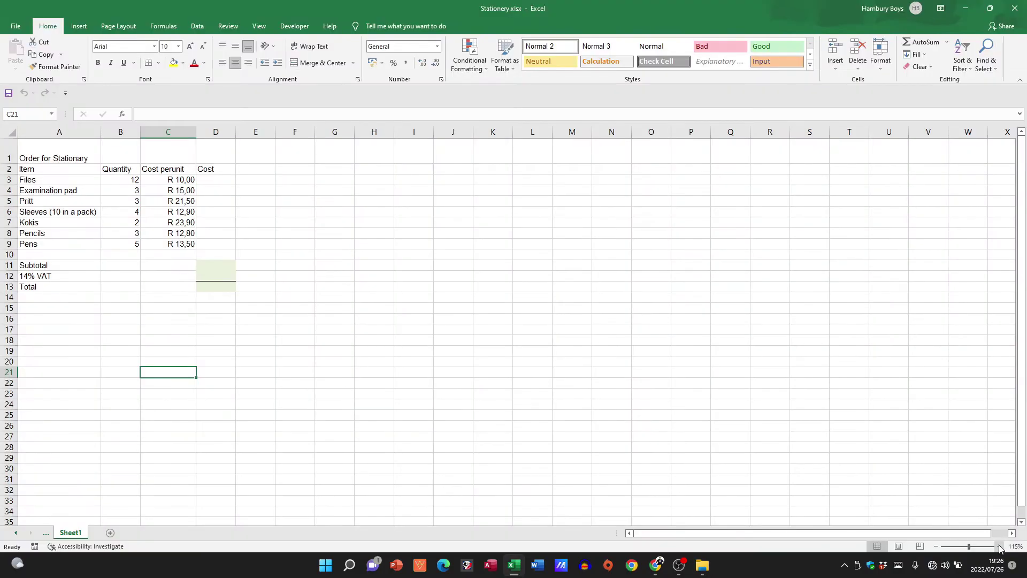
left_click(999, 547)
left_click(999, 546)
left_click(999, 546)
left_click(999, 547)
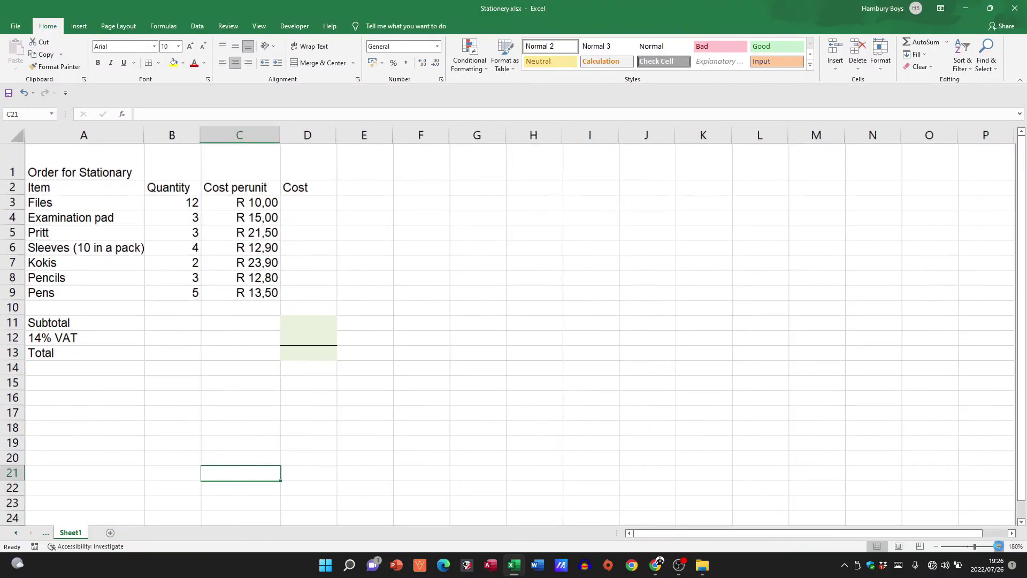
left_click(999, 546)
left_click(999, 547)
scroll(556, 392, "up", 1)
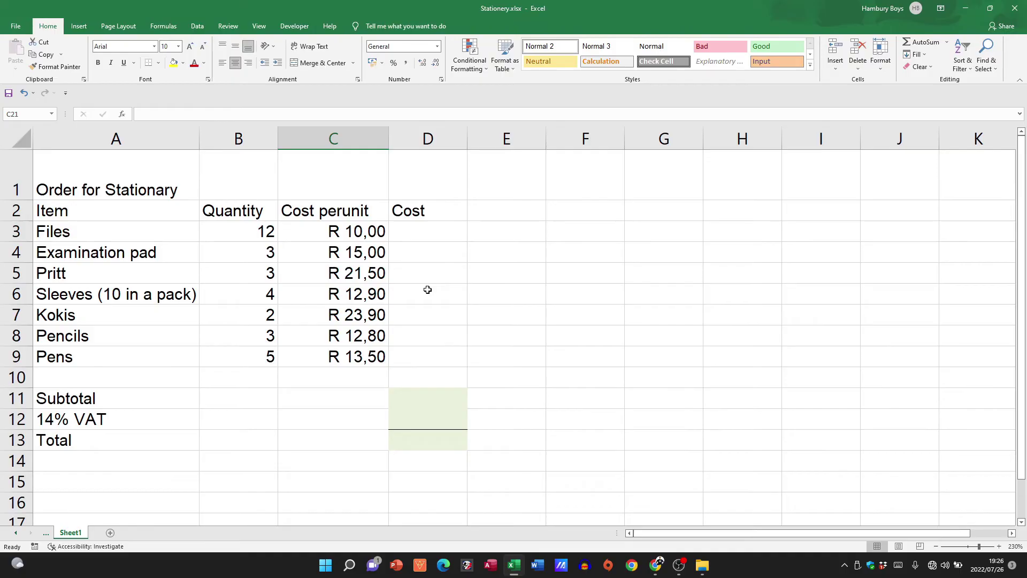
Calculate the Files cost in D3 with the formula =B3*C3 and fill it down to D9.
left_click(427, 399)
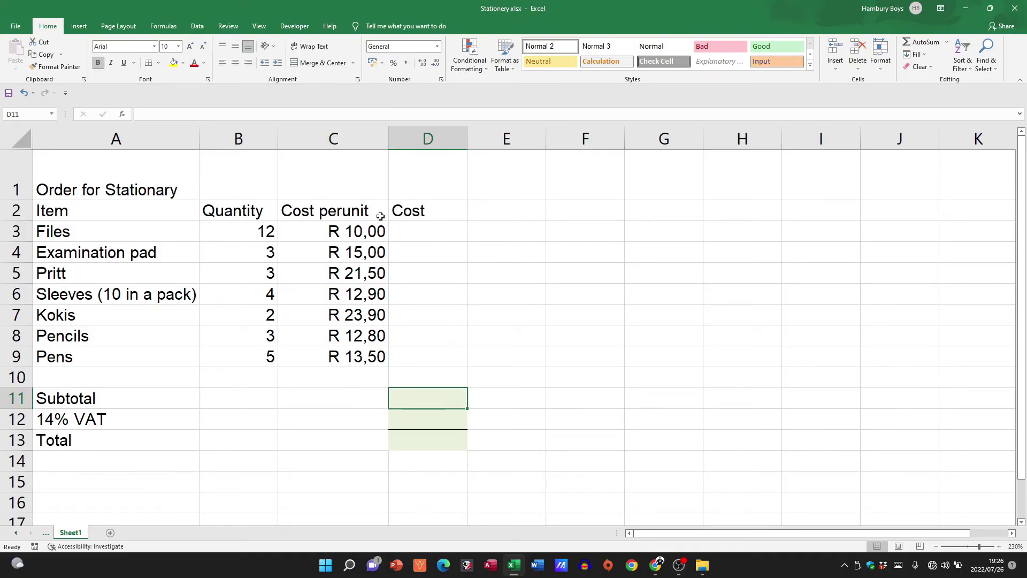
left_click(422, 234)
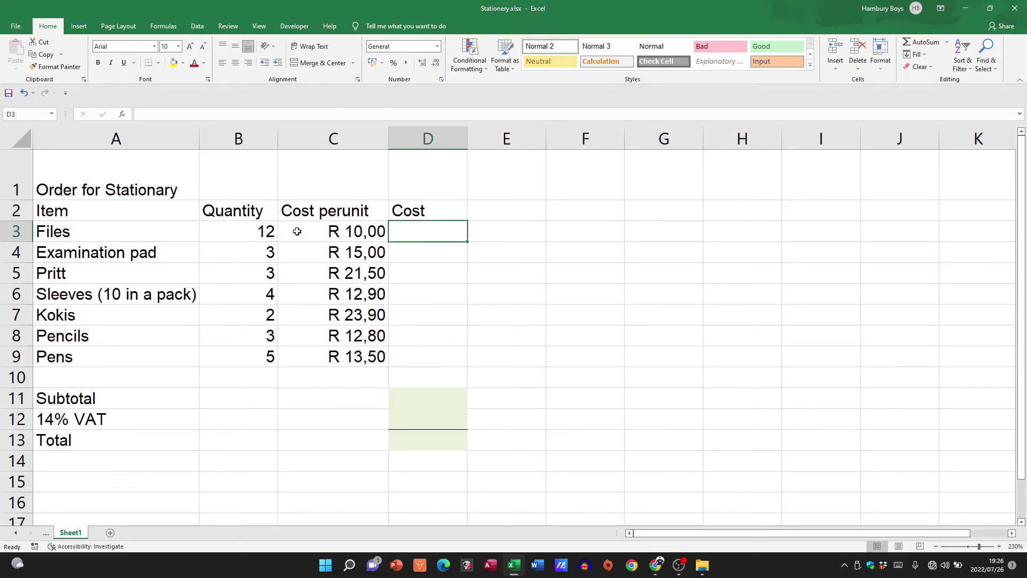
left_click(257, 231)
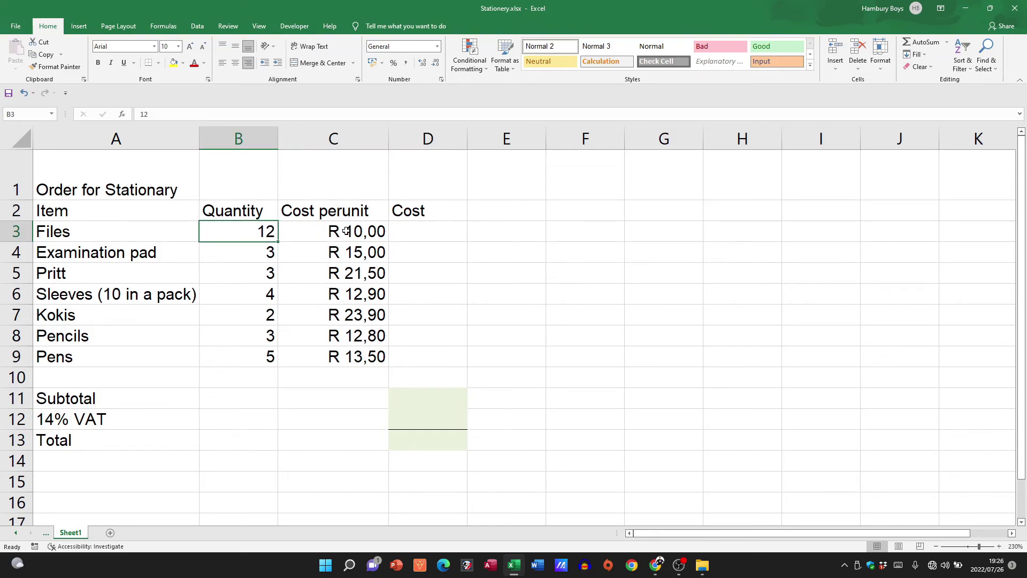
left_click(366, 232)
left_click(435, 232)
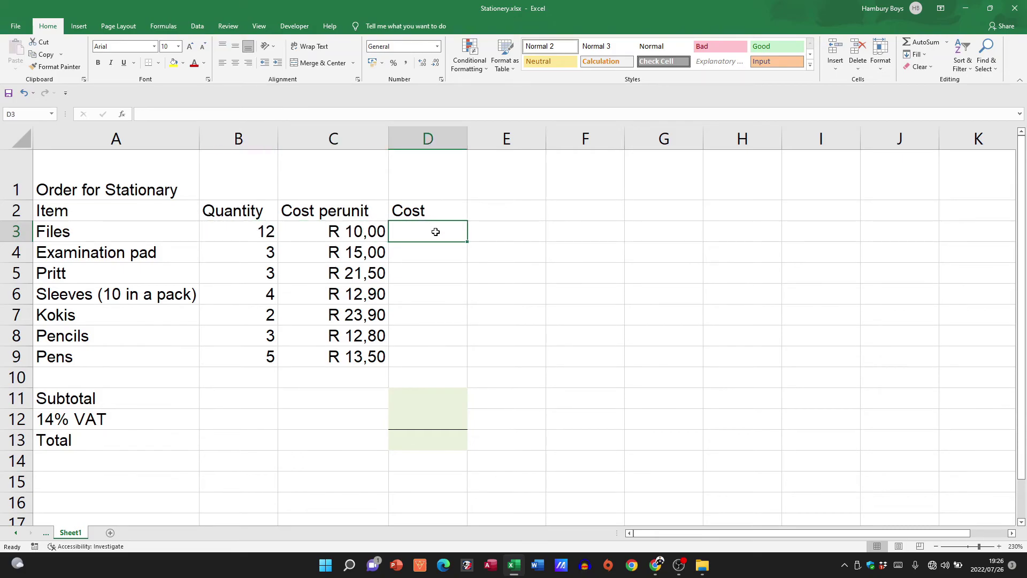
type("=")
left_click(253, 233)
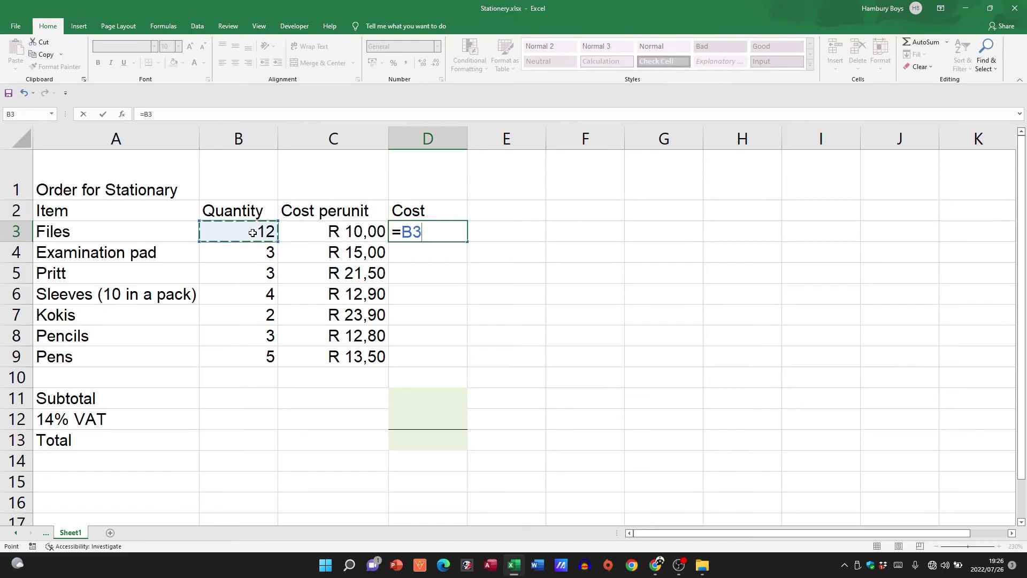
type("*")
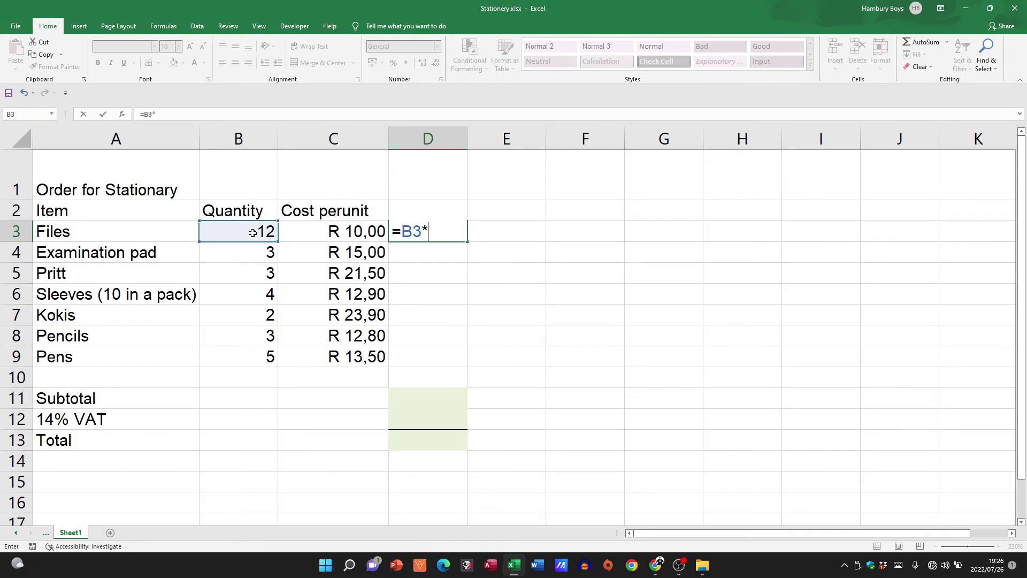
left_click(308, 233)
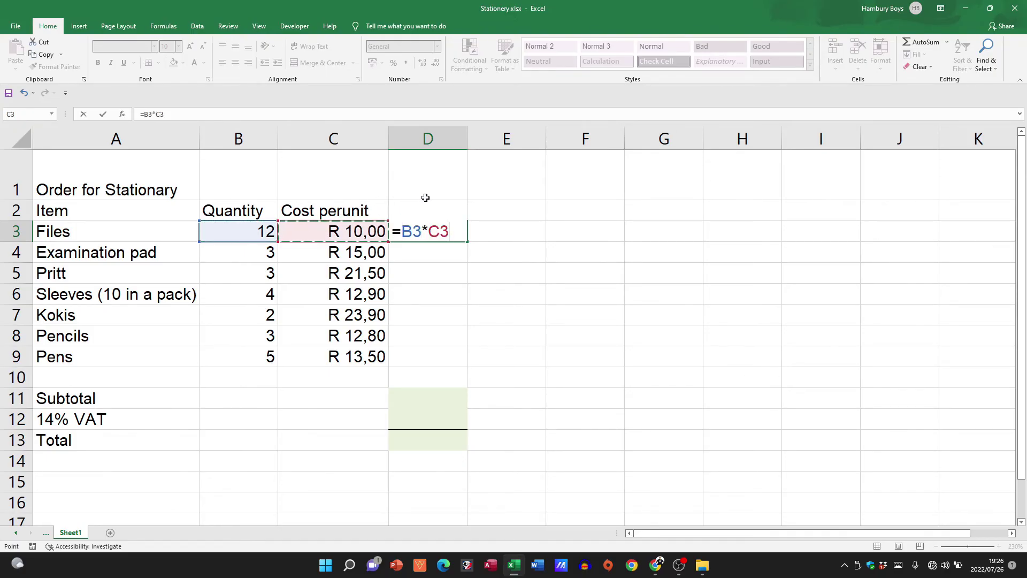
key("Return")
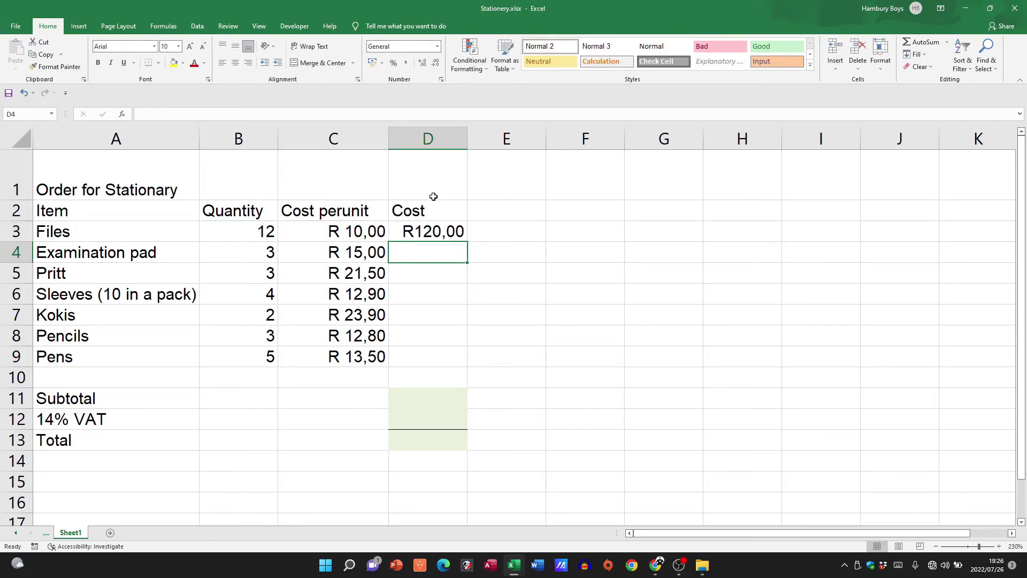
left_click(444, 232)
left_click_drag(469, 242, 465, 368)
Calculate the Subtotal in D11 with a SUM of the item costs in D3:D9.
left_click(427, 395)
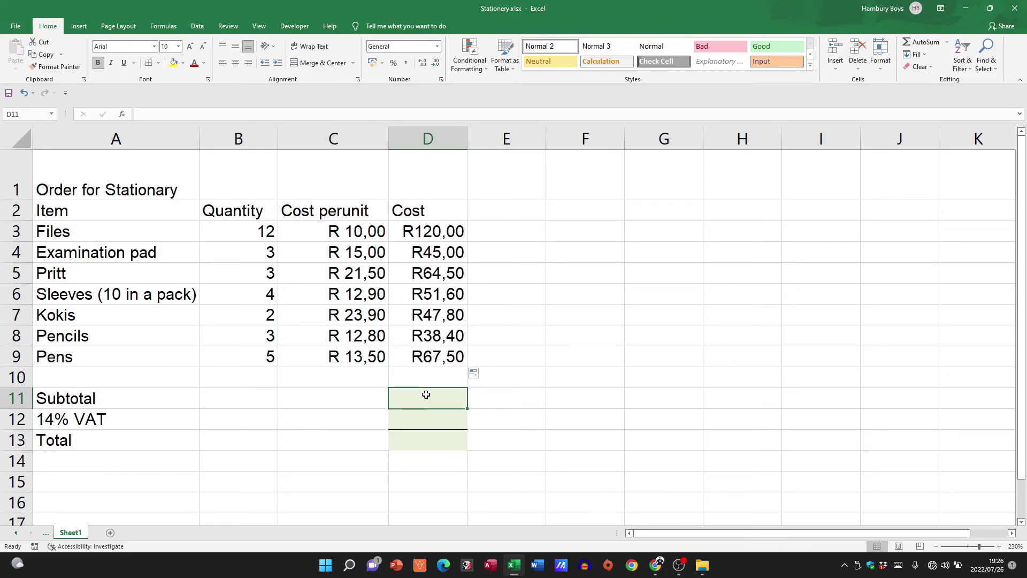
type("=sum(")
left_click_drag(436, 231, 448, 352)
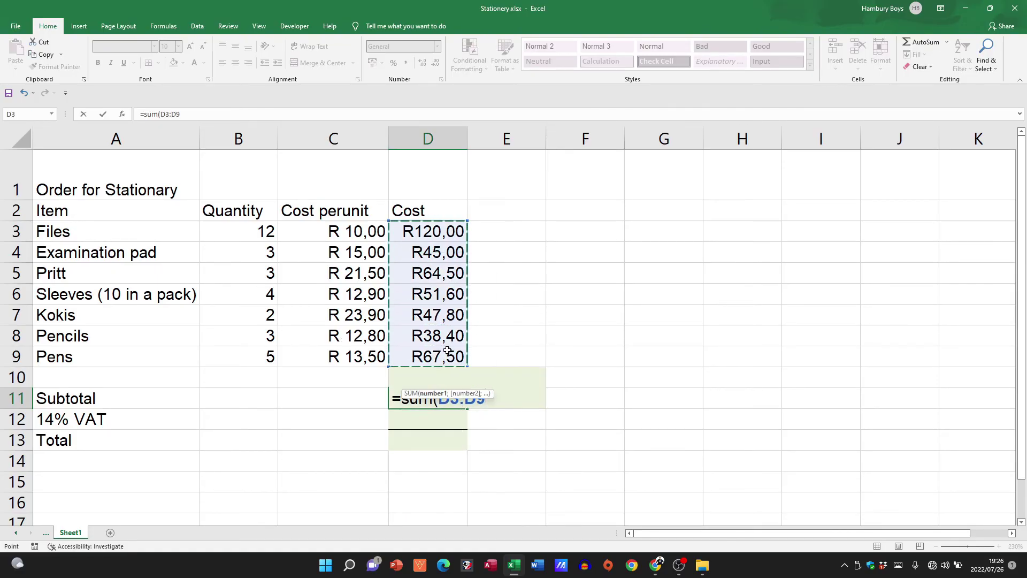
key("Return")
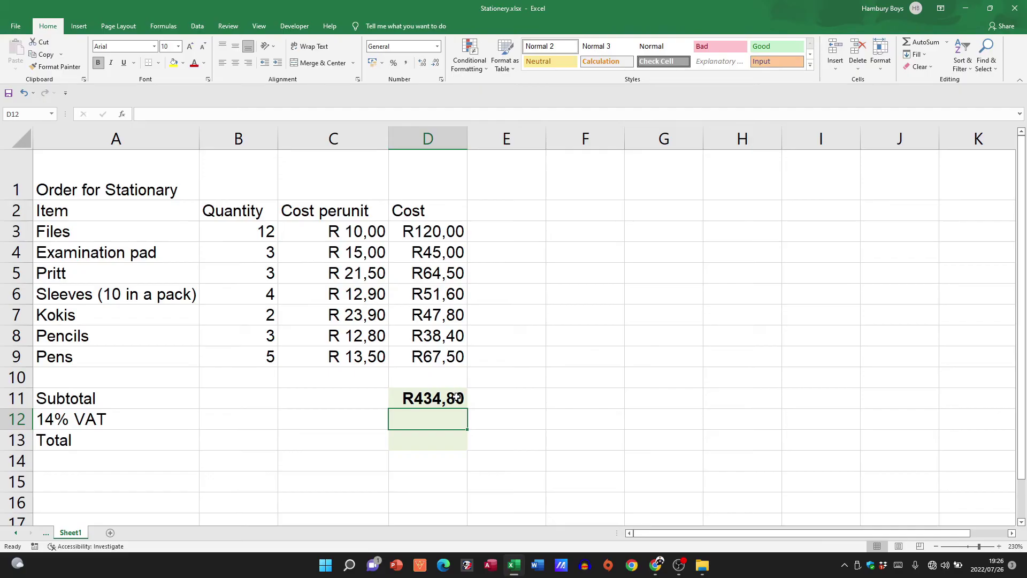
Calculate the VAT amount in D12 with the formula =D11*15%.
type("=")
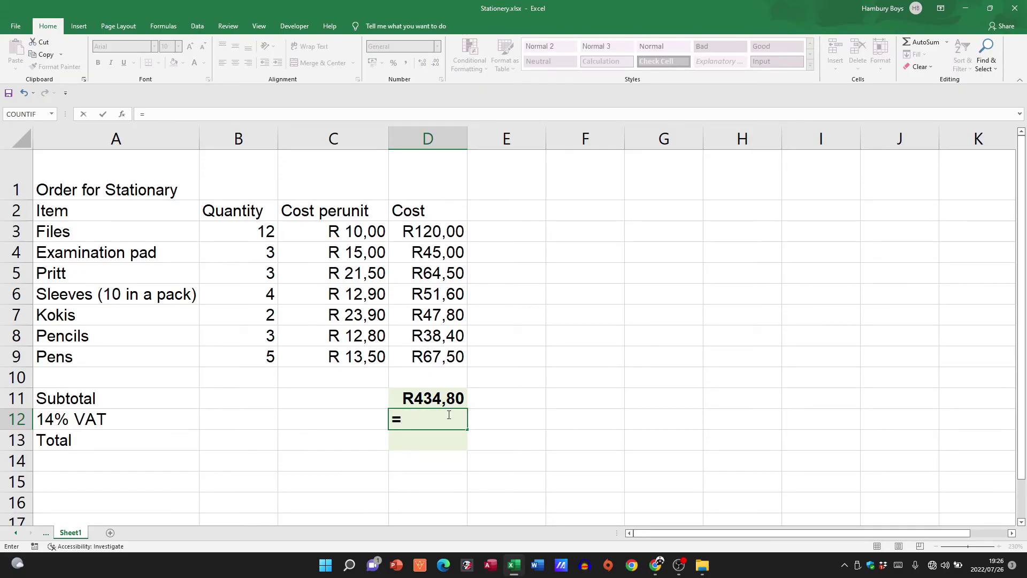
left_click(448, 396)
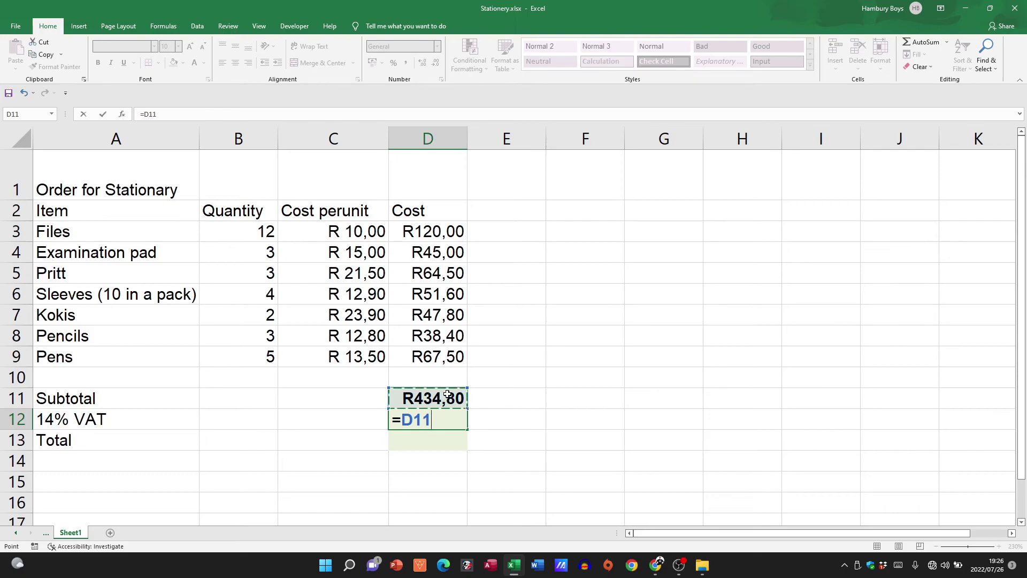
type("*15%")
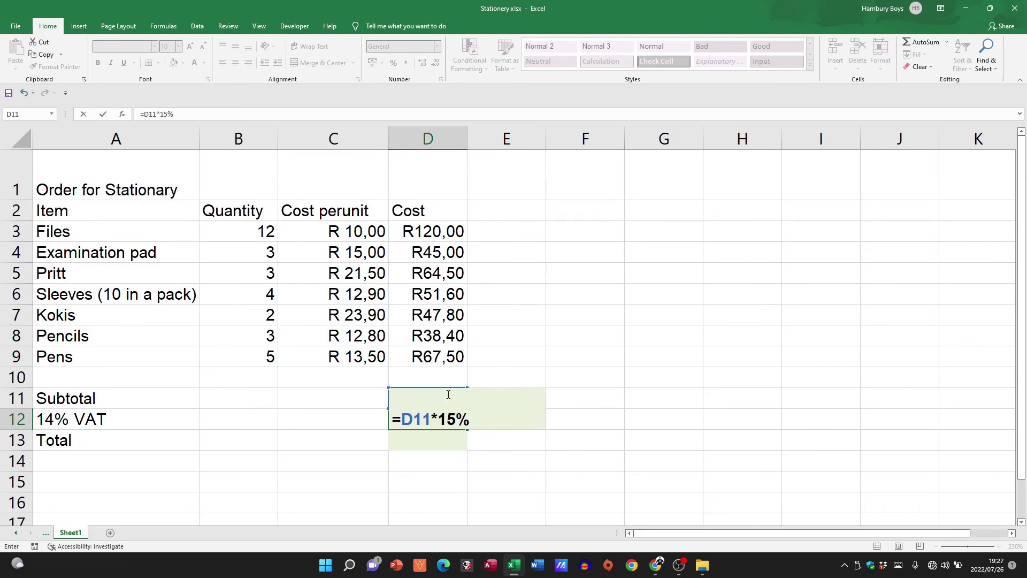
key("Return")
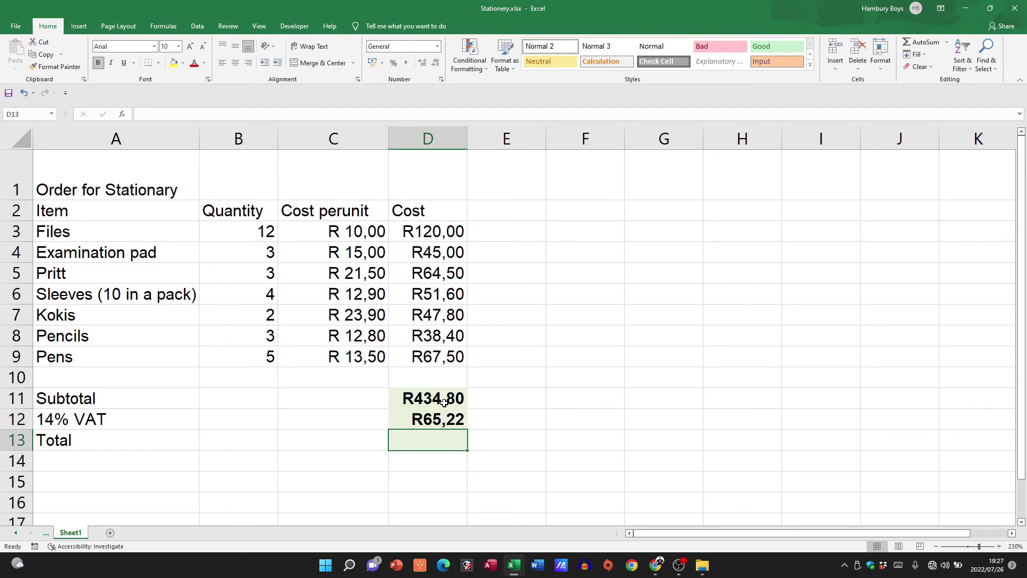
Calculate the Total in D13 with a SUM of the subtotal and VAT cells D11:D12.
type("=sum(")
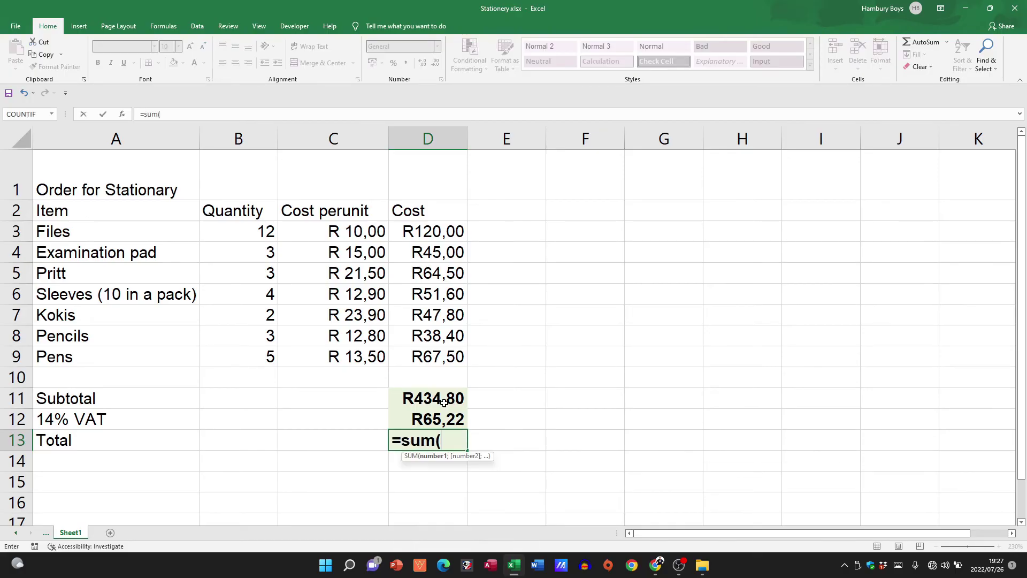
left_click_drag(444, 402, 442, 417)
type(")")
key("Return")
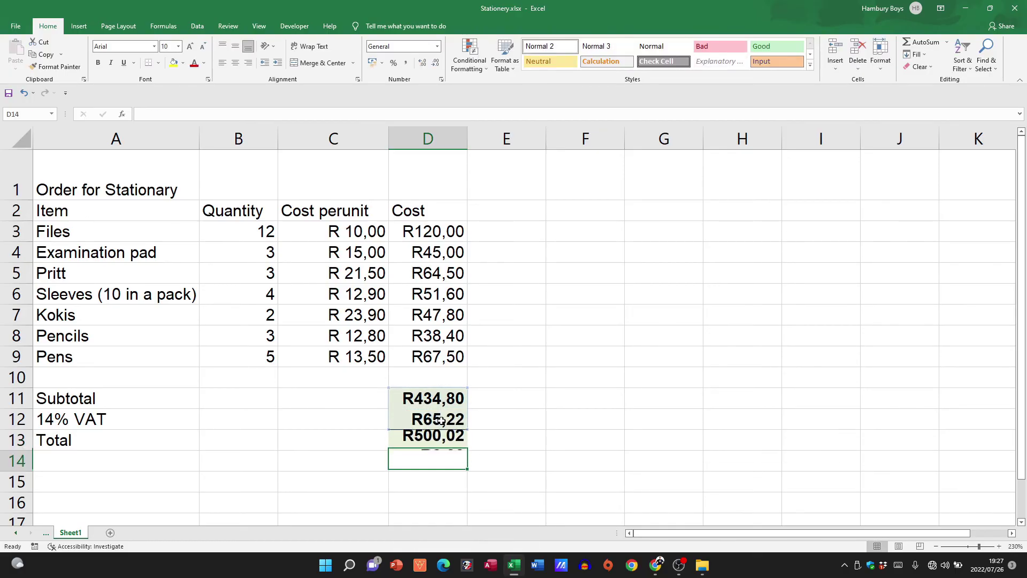